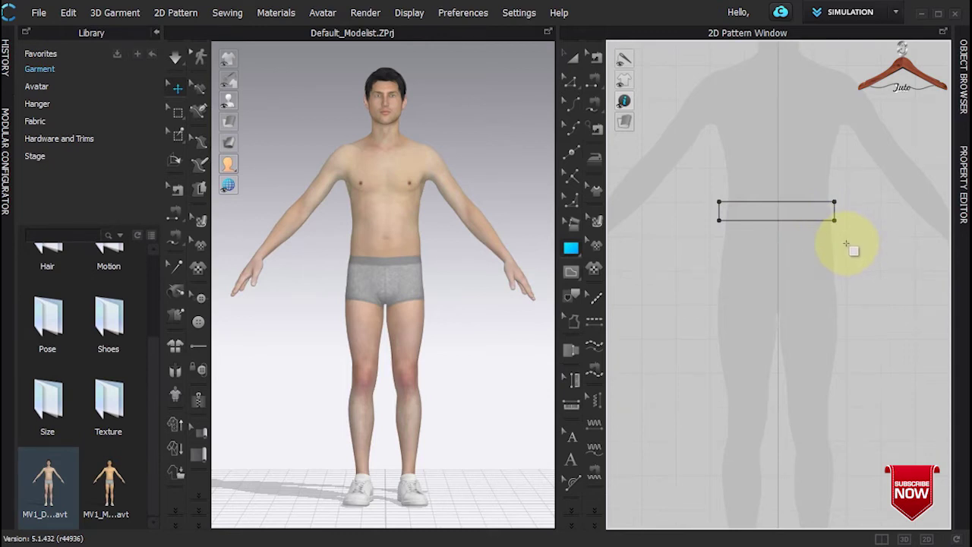
Reduce the height of the waistband rectangle slightly in the 2D pattern.
key("a")
left_click(754, 221)
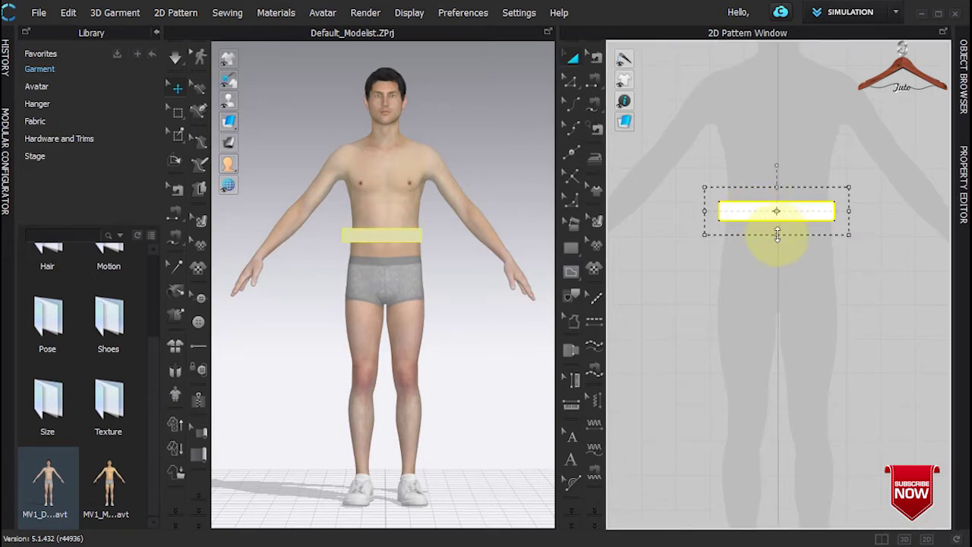
double_click(777, 212)
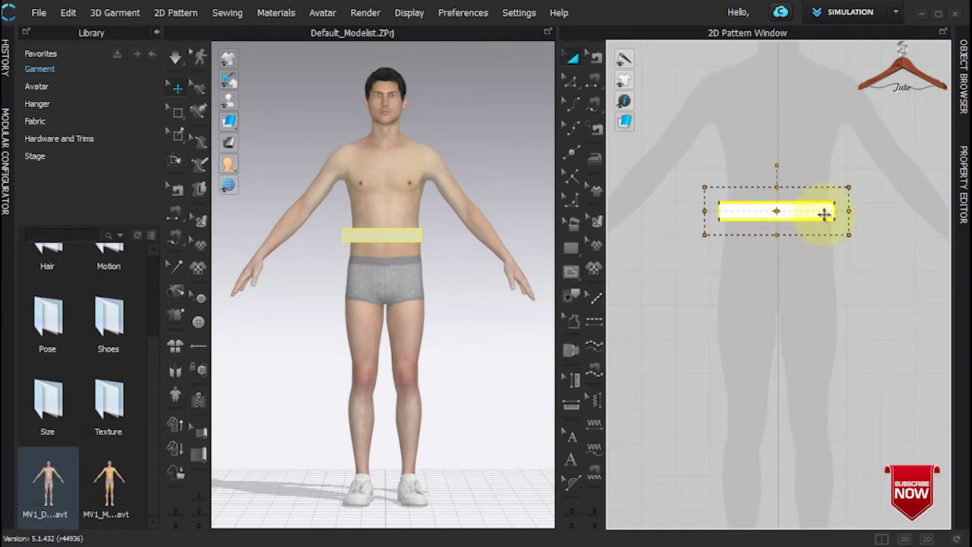
left_click(797, 215)
left_click(705, 156)
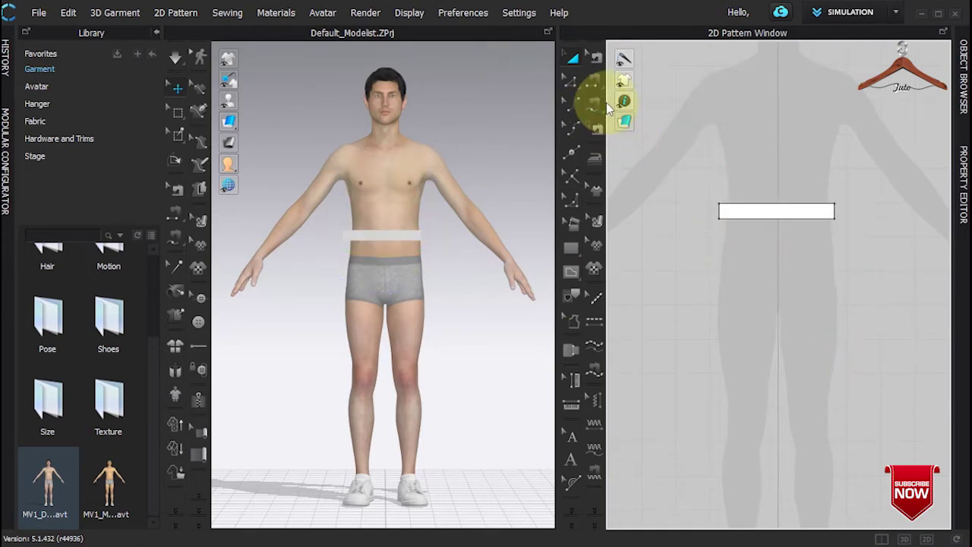
Distribute two internal lines between the waistband's long edges with a 14.9 mm offset.
right_click(760, 203)
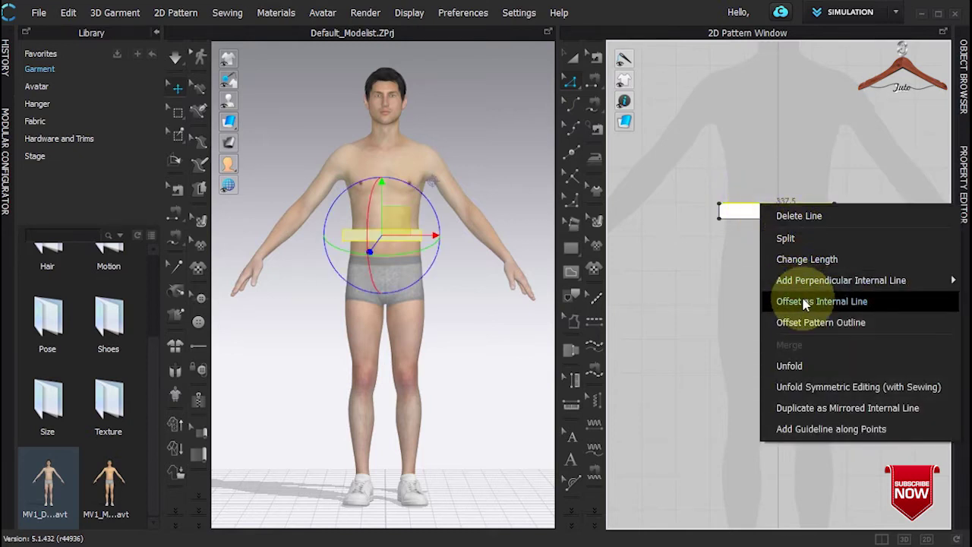
left_click(807, 302)
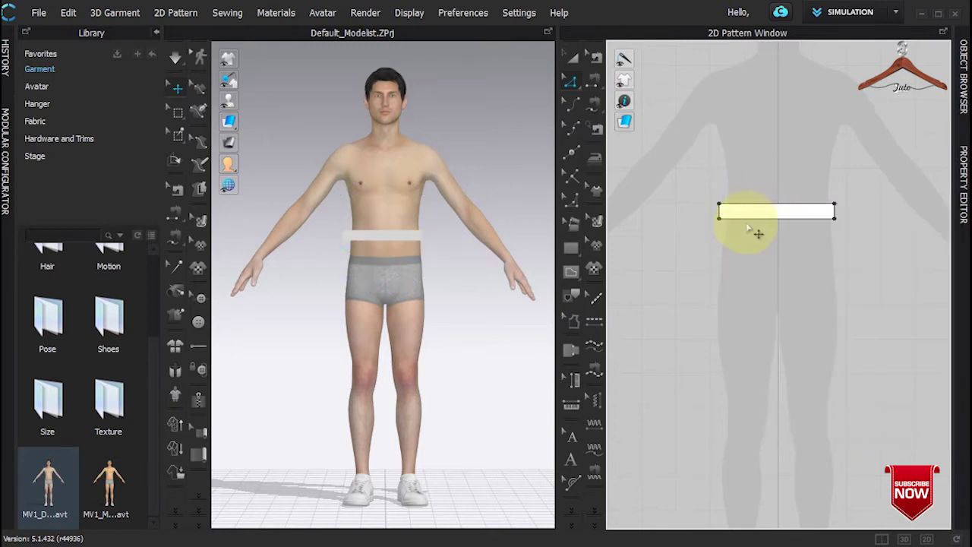
left_click(747, 219)
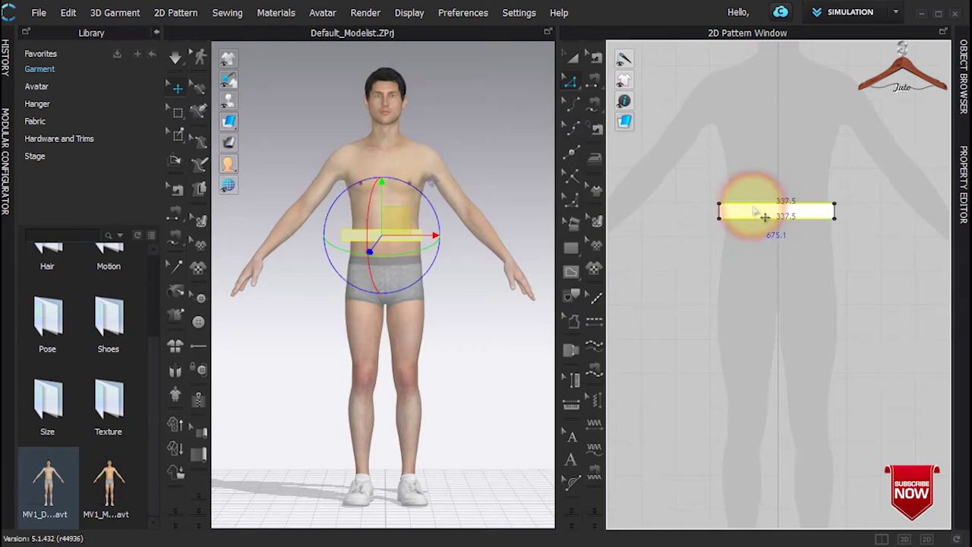
right_click(753, 208)
left_click(773, 282)
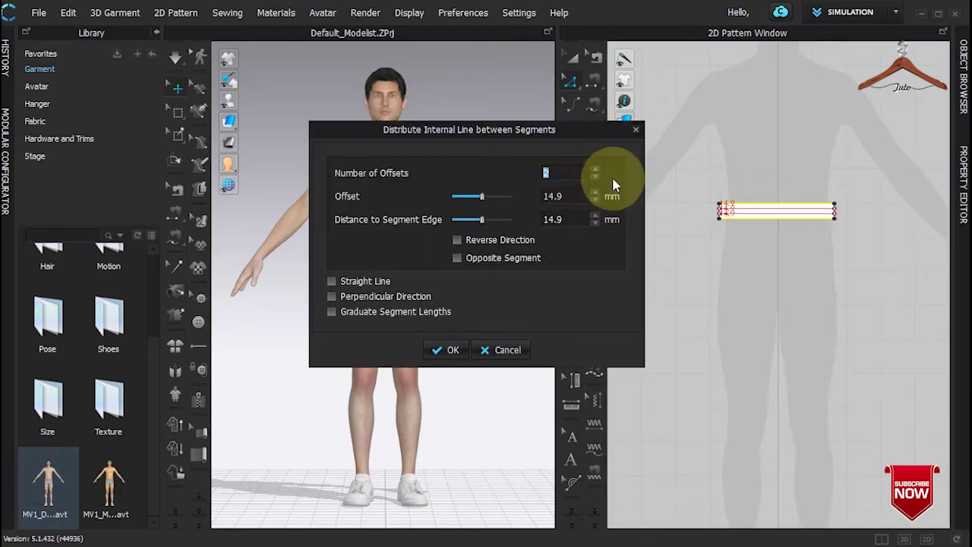
left_click(454, 350)
left_click(749, 258)
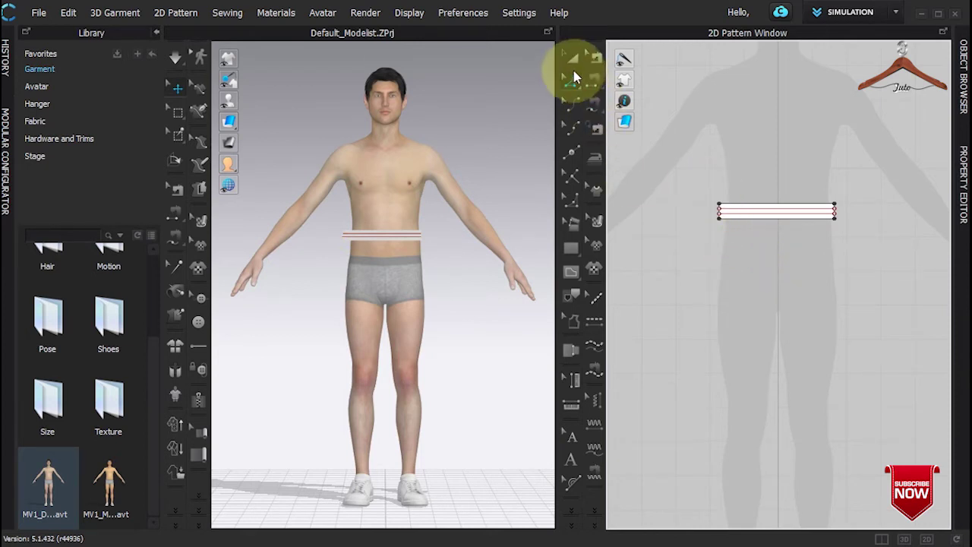
Widen the waistband together with its internal lines symmetrically about its centre.
left_click(573, 60)
left_click(777, 209)
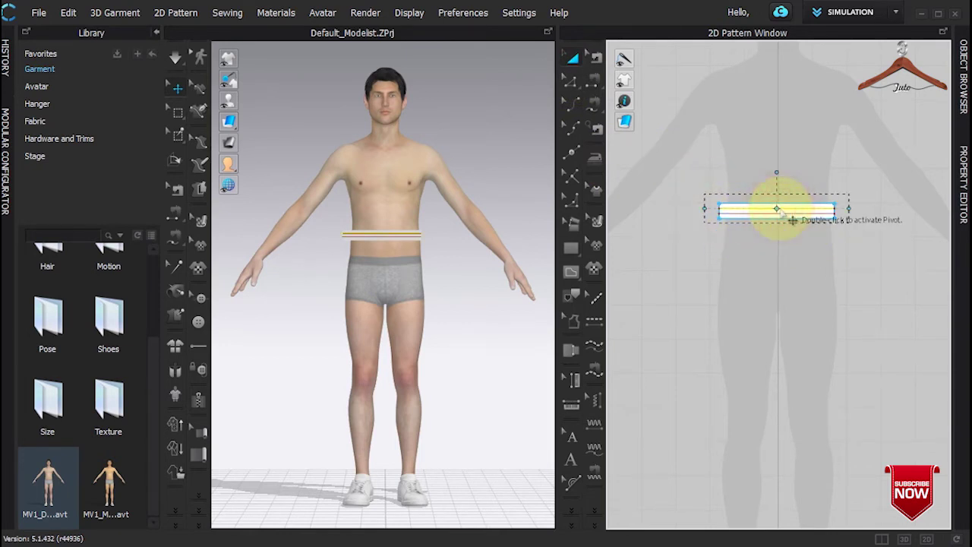
left_click_drag(704, 210, 656, 212)
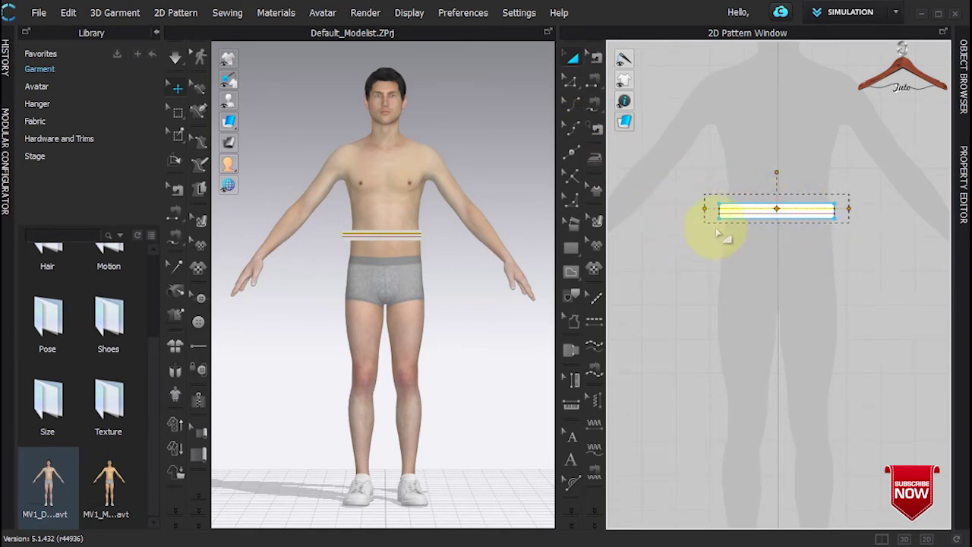
left_click(775, 215)
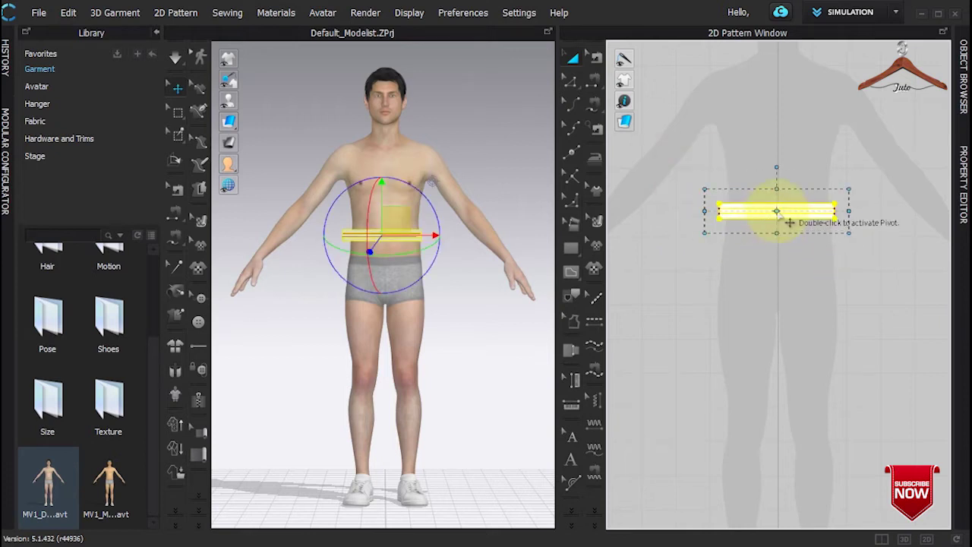
left_click(700, 210)
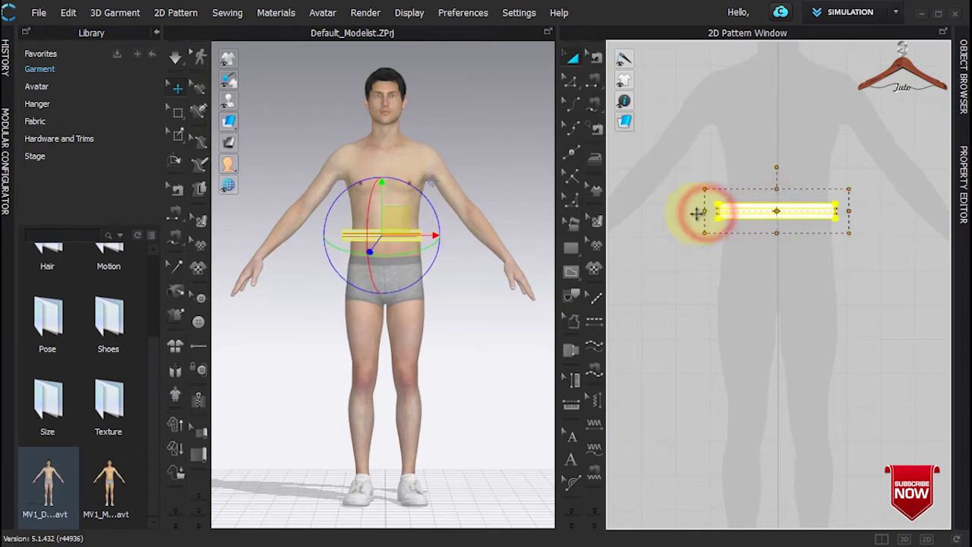
left_click_drag(665, 216, 665, 217)
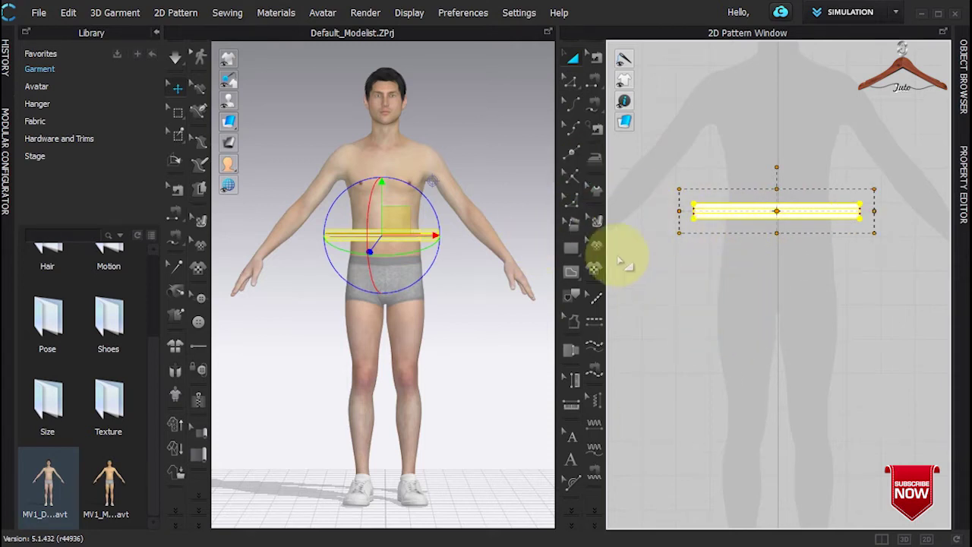
Draw a five-point polygon leg panel below the waistband, about 268 mm wide and 527 mm tall, with a protruding inner crotch point.
left_click(571, 251)
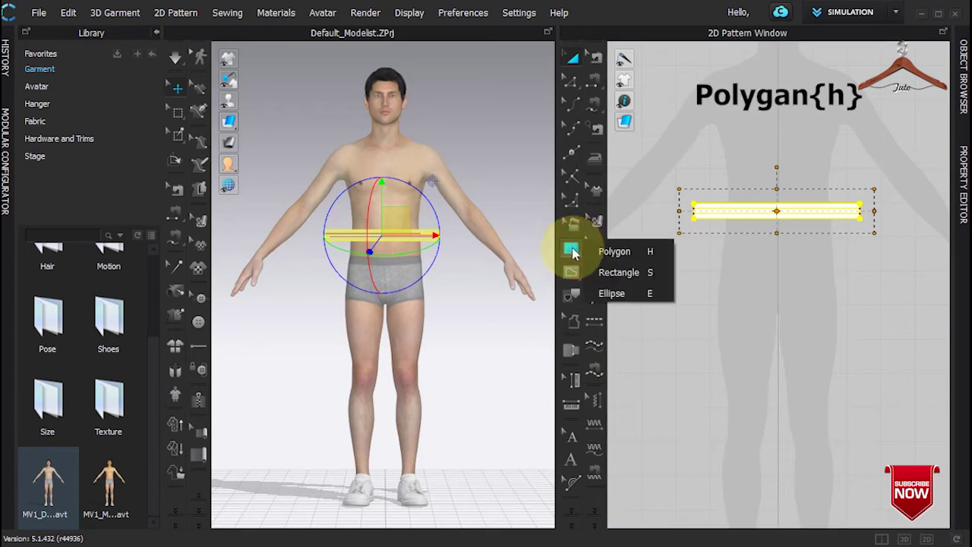
left_click(608, 251)
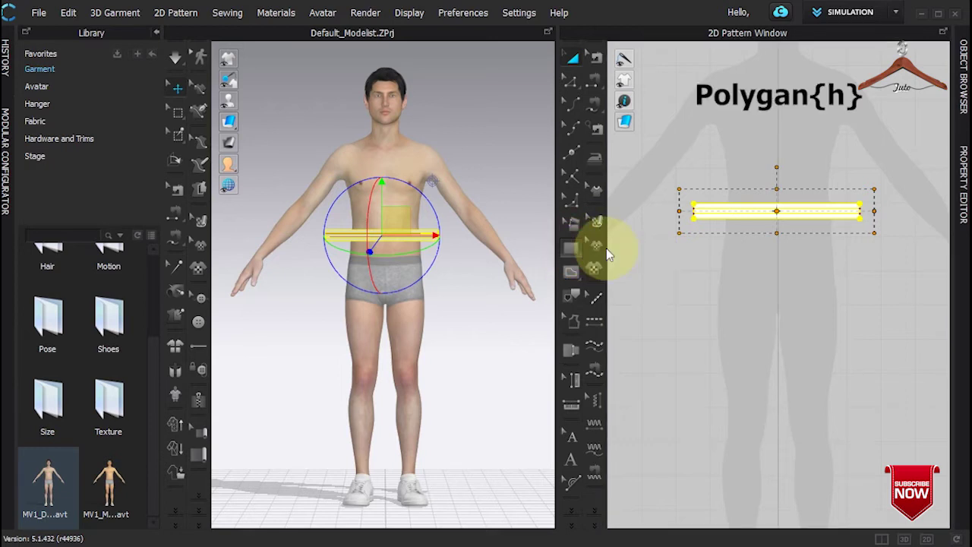
left_click(794, 255)
left_click(886, 254)
left_click(886, 433)
left_click(794, 433)
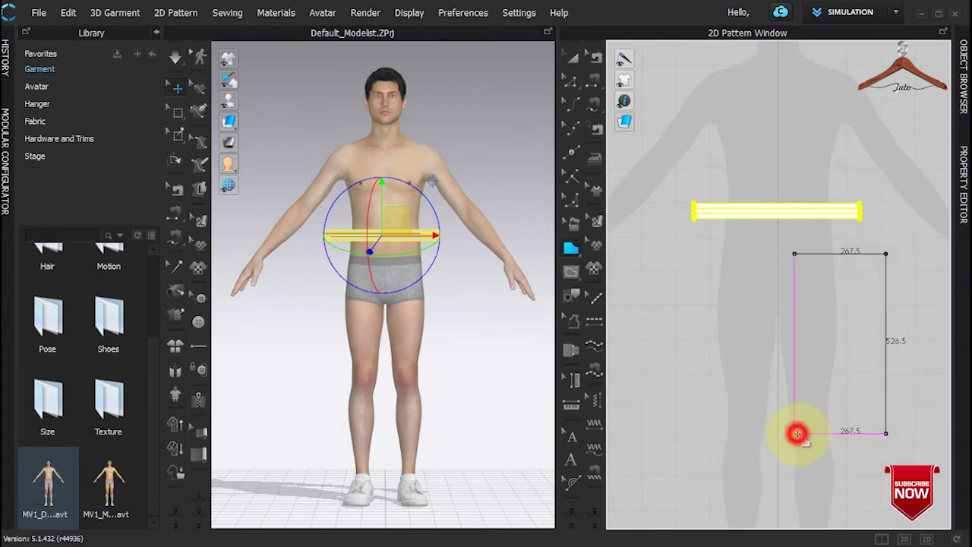
left_click(776, 370)
left_click(794, 254)
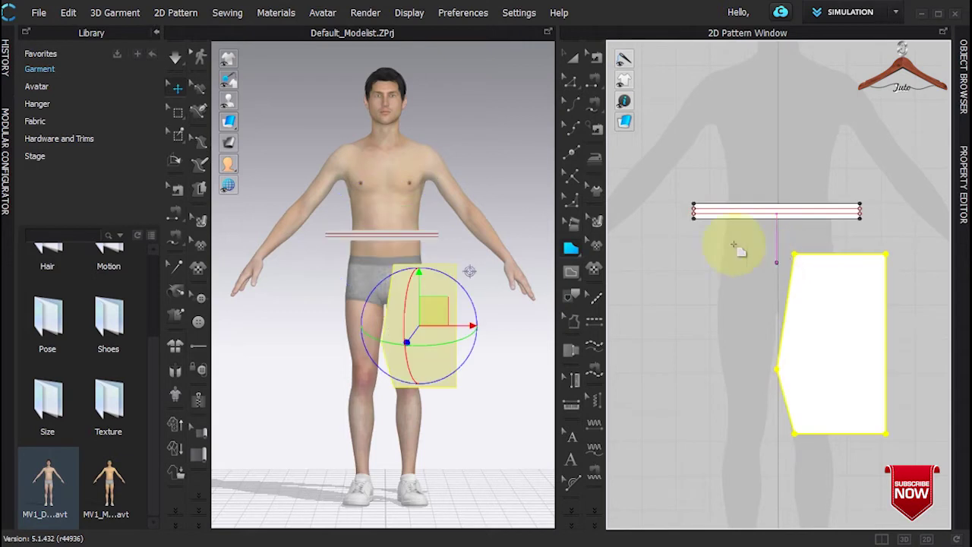
Curve the leg panel's upper inner edge into a crotch line and shift its inner waist corner inward.
key("c")
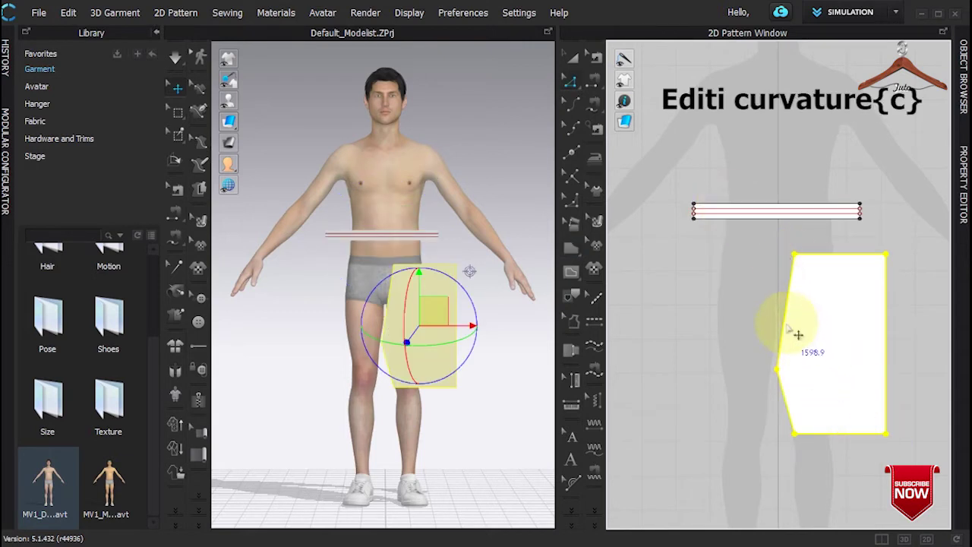
left_click_drag(798, 321, 794, 328)
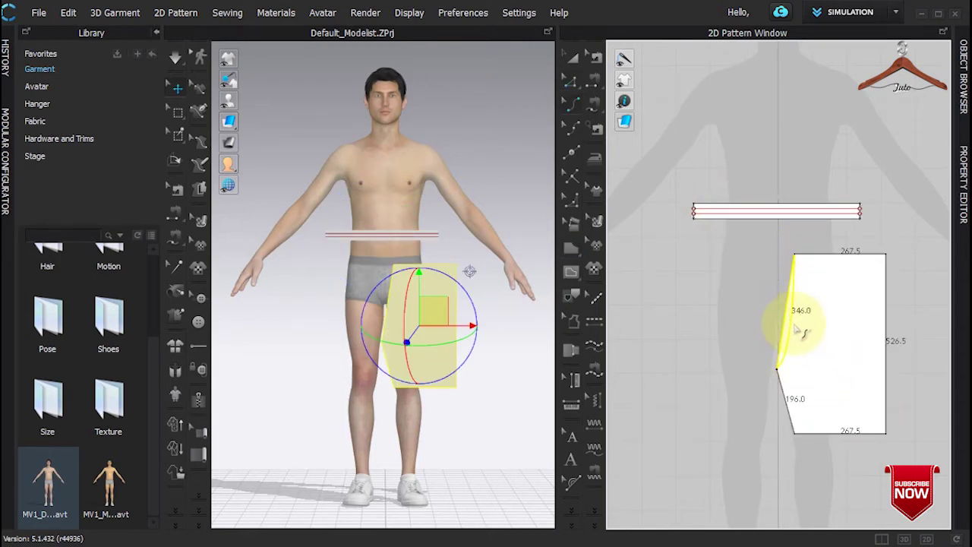
key("z")
left_click(795, 255)
left_click_drag(808, 267, 818, 270)
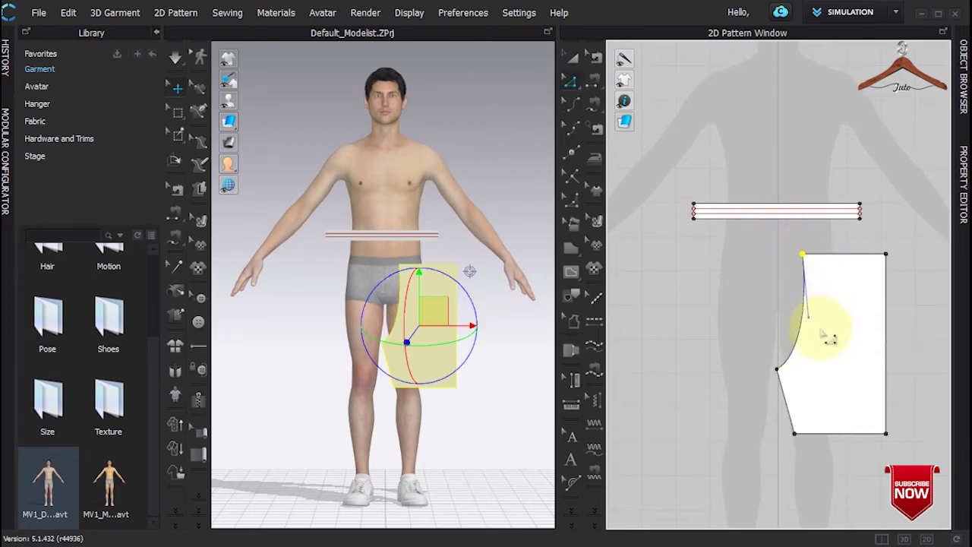
left_click(804, 271)
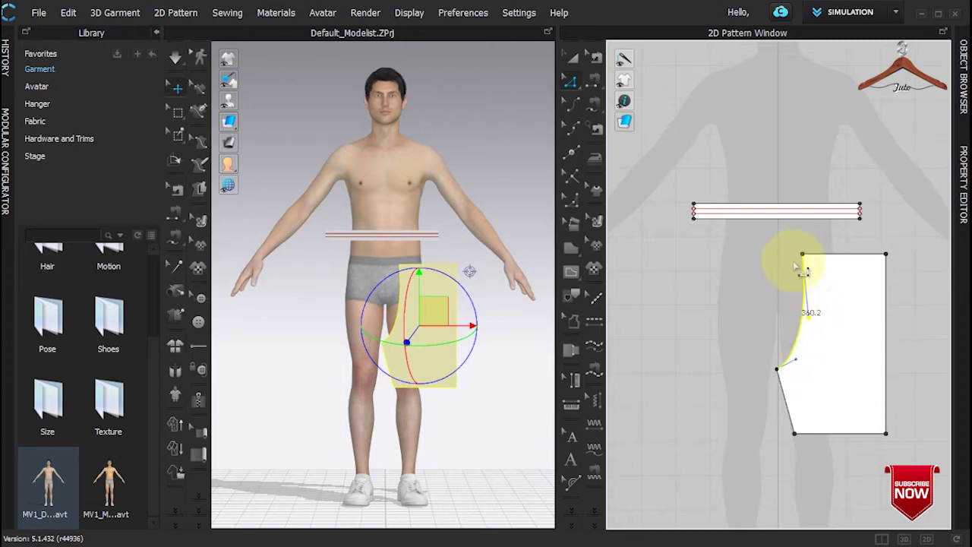
Raise the leg panel slightly on the avatar in 3D and paste a copy beside it in 2D.
left_click_drag(432, 307, 433, 296)
left_click(835, 358)
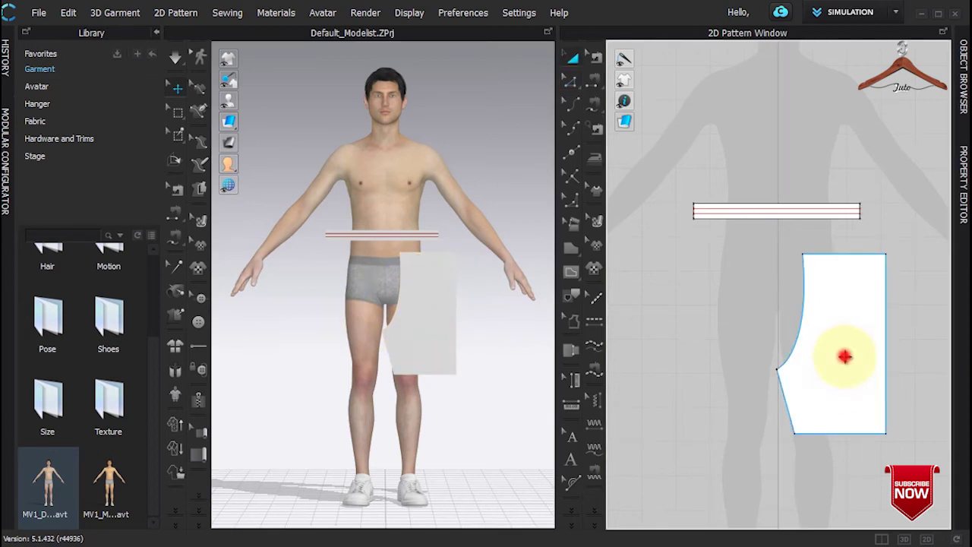
left_click(844, 356)
key("ctrl+c")
key("ctrl+v")
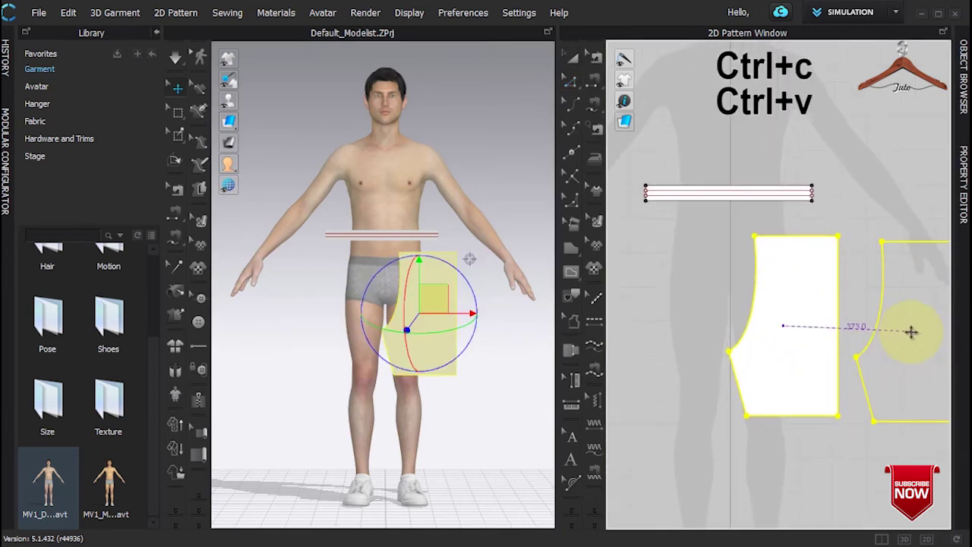
left_click(911, 330)
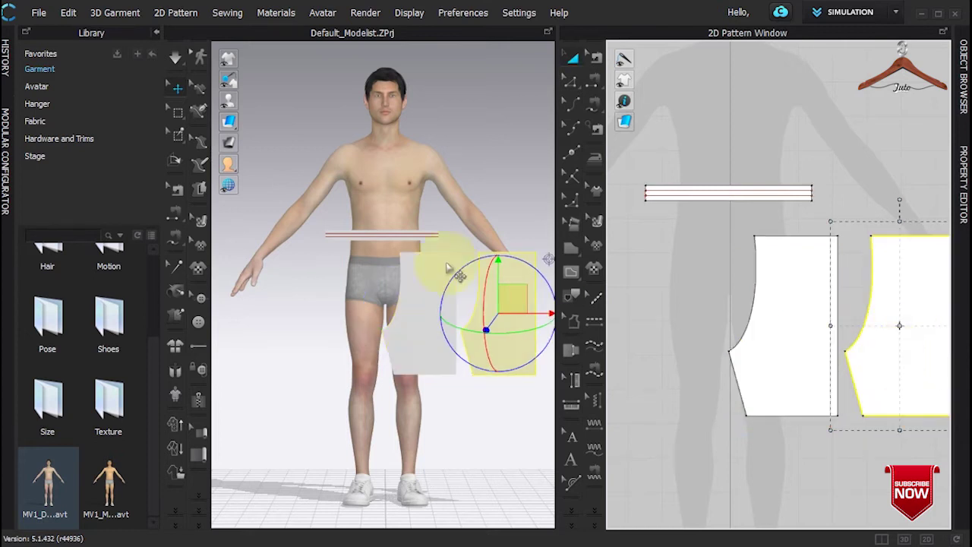
Flip the normal of the copied leg panel and place it behind the avatar as the back panel.
right_click(513, 306)
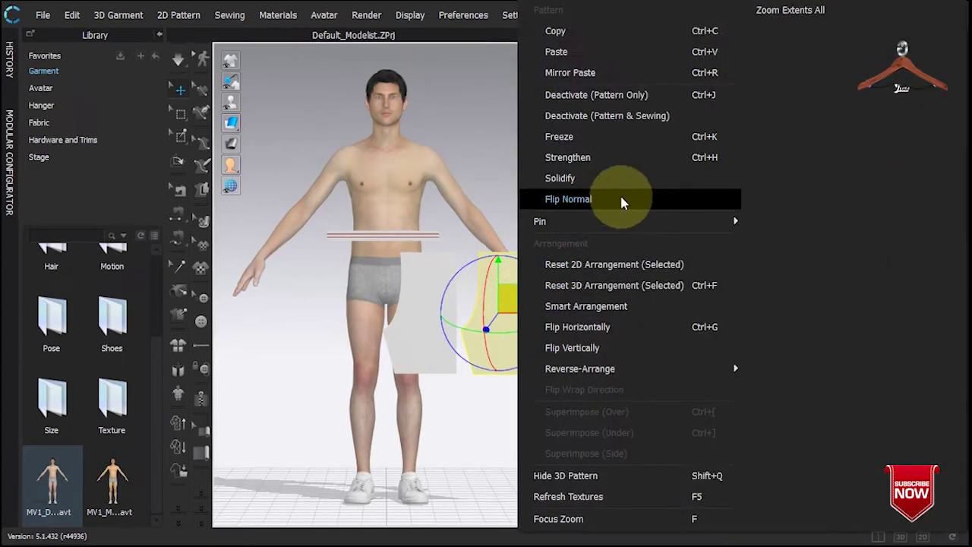
left_click(623, 202)
mouse_move(513, 243)
right_mouse_down()
mouse_move(397, 232)
mouse_move(496, 246)
mouse_move(488, 189)
mouse_move(495, 274)
mouse_move(456, 220)
mouse_move(397, 239)
mouse_move(337, 278)
mouse_move(448, 279)
mouse_move(419, 227)
mouse_move(434, 238)
mouse_move(520, 233)
right_mouse_up()
left_click(327, 256)
right_click_drag(460, 200, 386, 297)
left_click(422, 271)
Copy the front and back leg panels together and paste them beside the originals for the other leg.
left_click(777, 332)
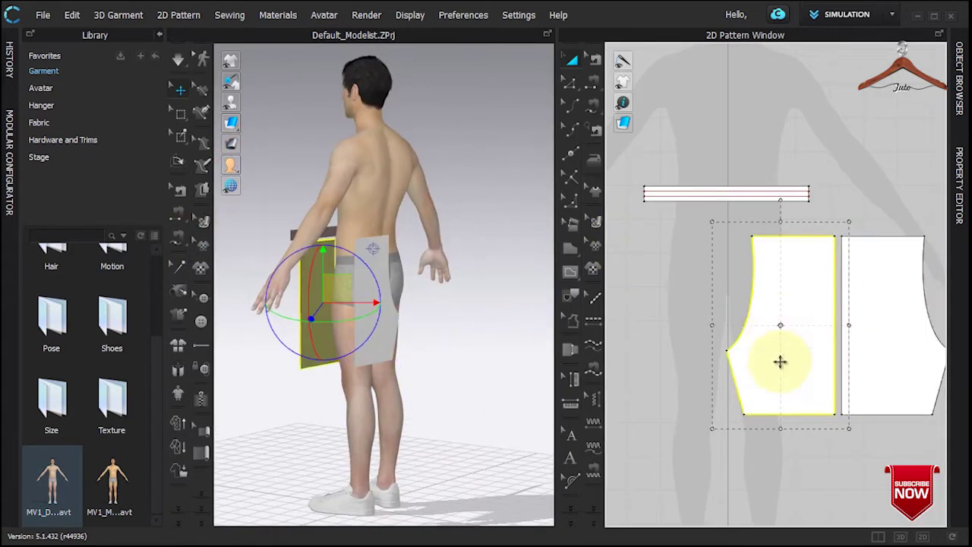
left_click(910, 351, "shift")
key("ctrl+c")
key("ctrl+v")
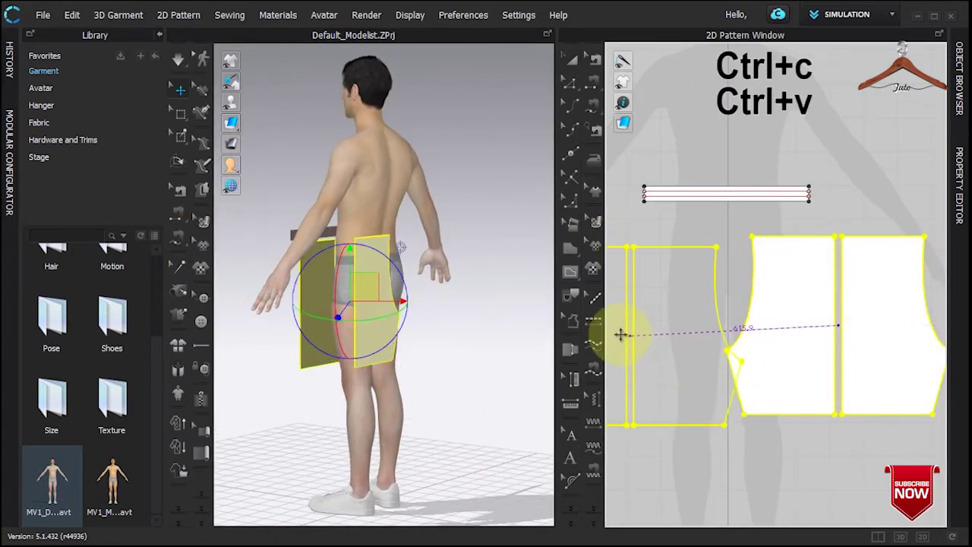
left_click(608, 325)
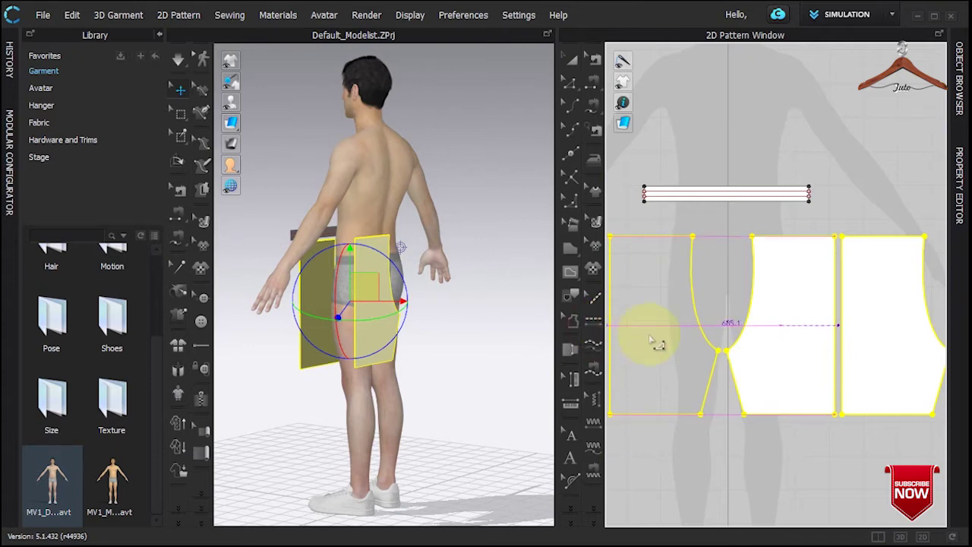
Flip the pasted pair of leg panels horizontally.
right_click_drag(686, 357, 797, 347)
right_click_drag(433, 379, 644, 369)
right_click_drag(427, 402, 585, 370)
right_click(686, 343)
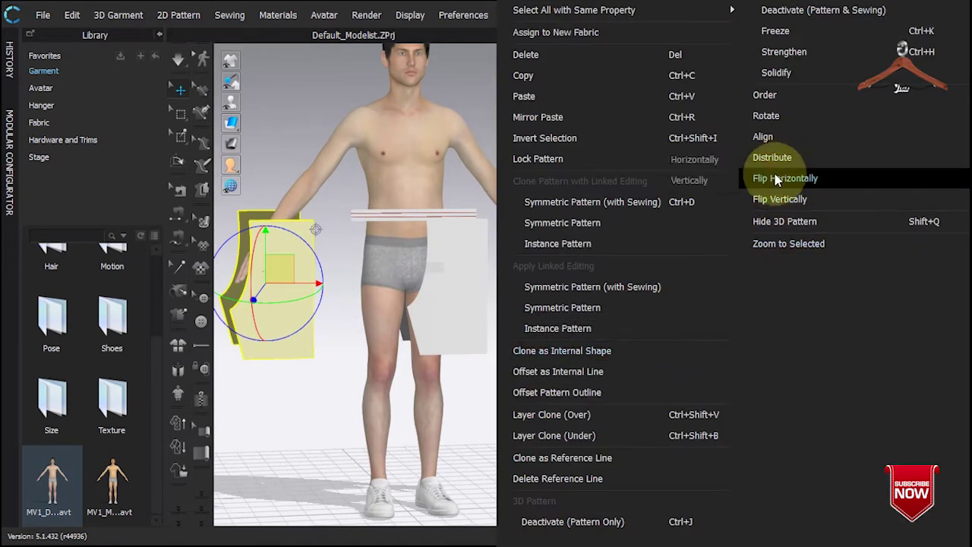
left_click(775, 180)
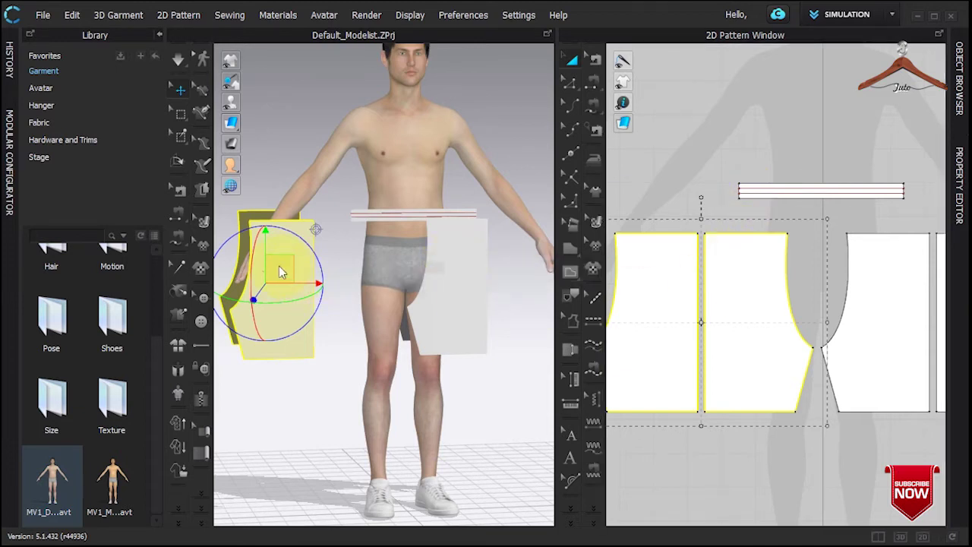
Align the two pairs of leg panels side by side around the avatar's hips in 3D.
left_click(744, 337)
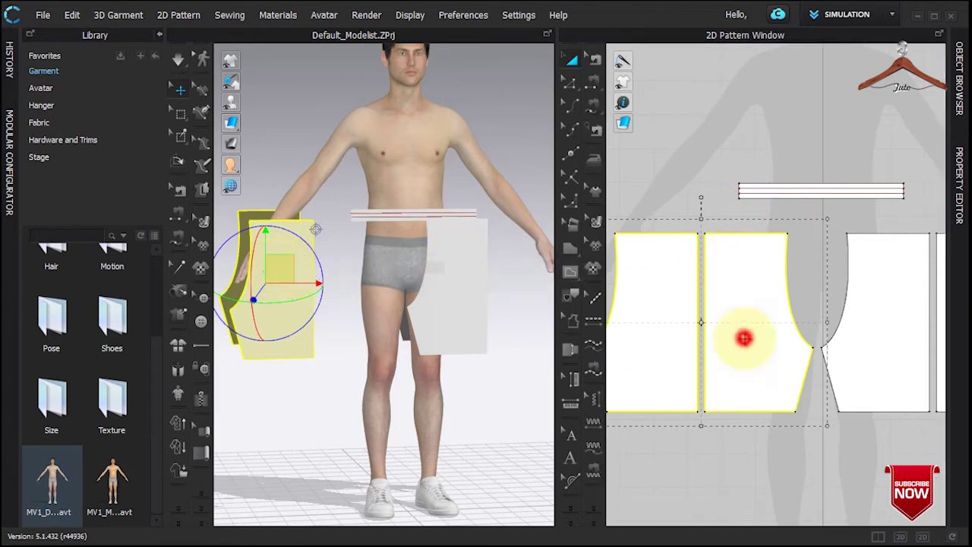
left_click(286, 270)
left_click_drag(286, 270, 393, 273)
left_click(874, 333)
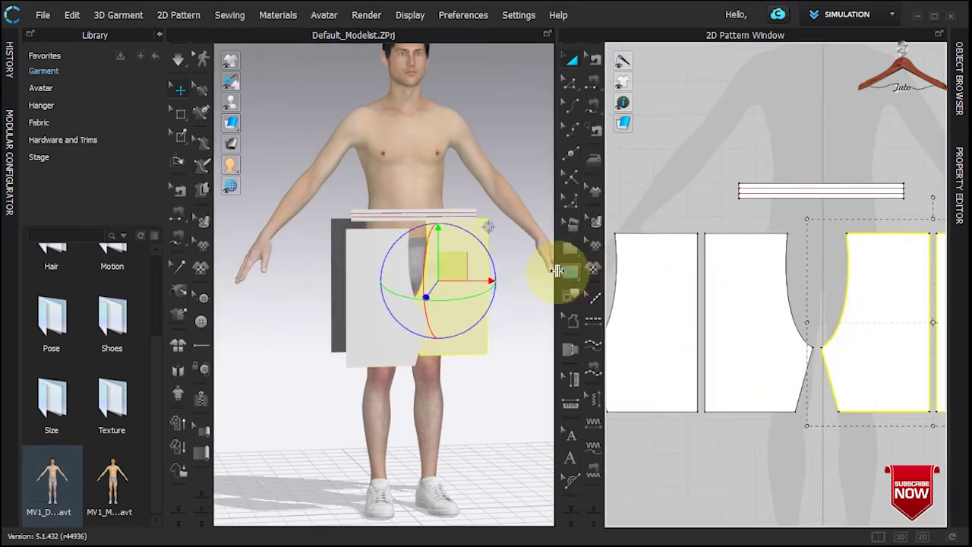
left_click_drag(458, 260, 458, 271)
right_click_drag(514, 285, 467, 307)
key("2")
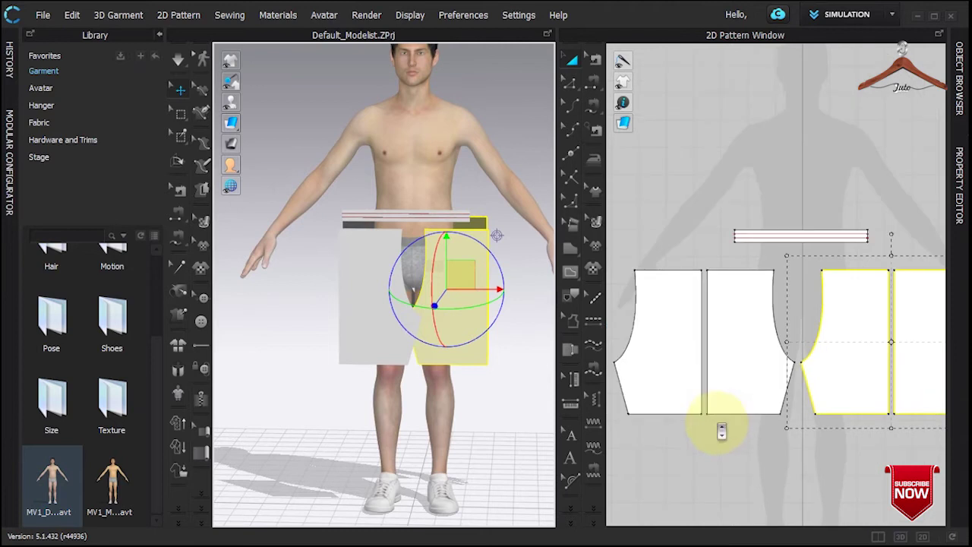
Move the two outer leg panels outward in 2D, leaving gaps beside the inner panels.
scroll(728, 431, "down", 3)
scroll(683, 379, "up", 2)
left_click(651, 347)
left_click_drag(666, 341, 647, 341)
left_click_drag(885, 367, 910, 365)
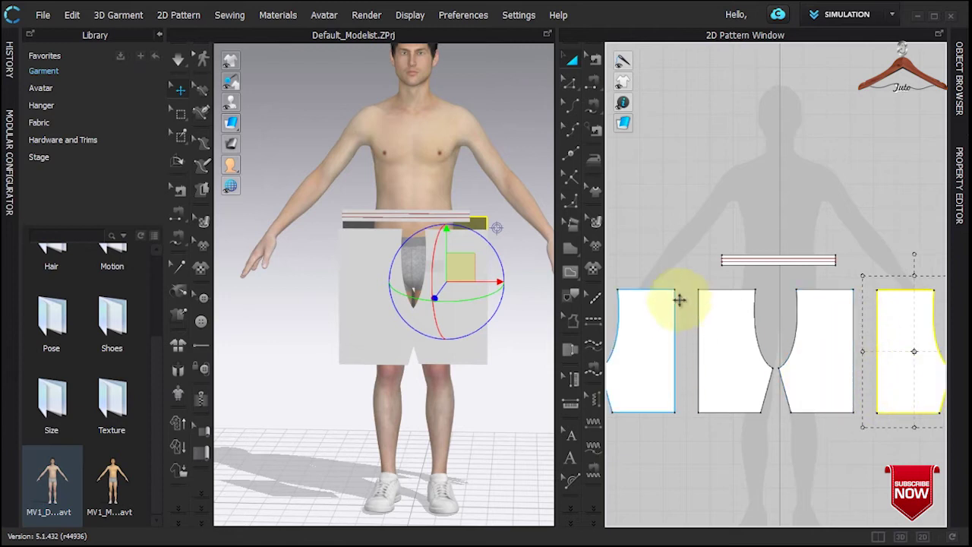
left_click_drag(661, 272, 681, 432)
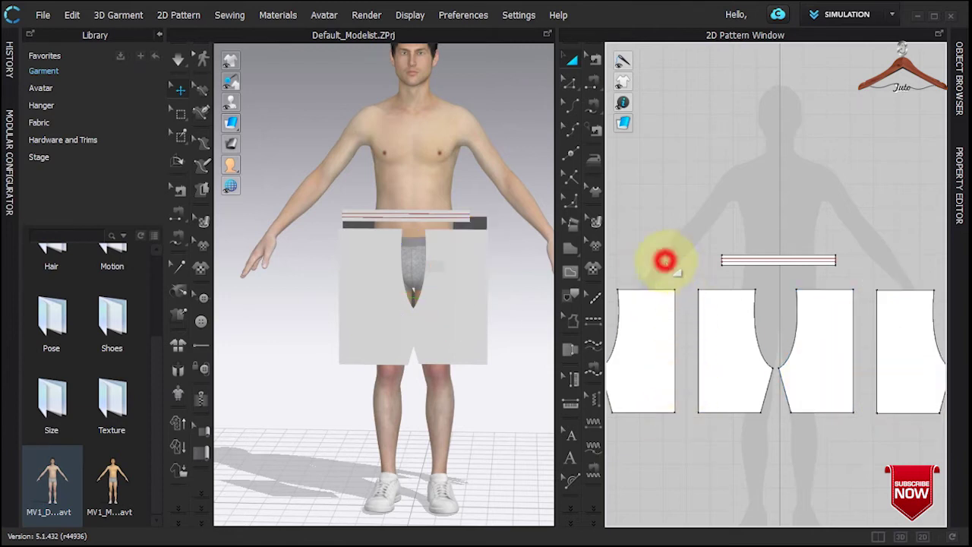
Widen all four leg panels in 2D by moving the facing straight side edges of each front and back pair toward each other.
left_click(573, 83)
left_click(650, 106)
left_click_drag(665, 265, 713, 406)
left_click(685, 350)
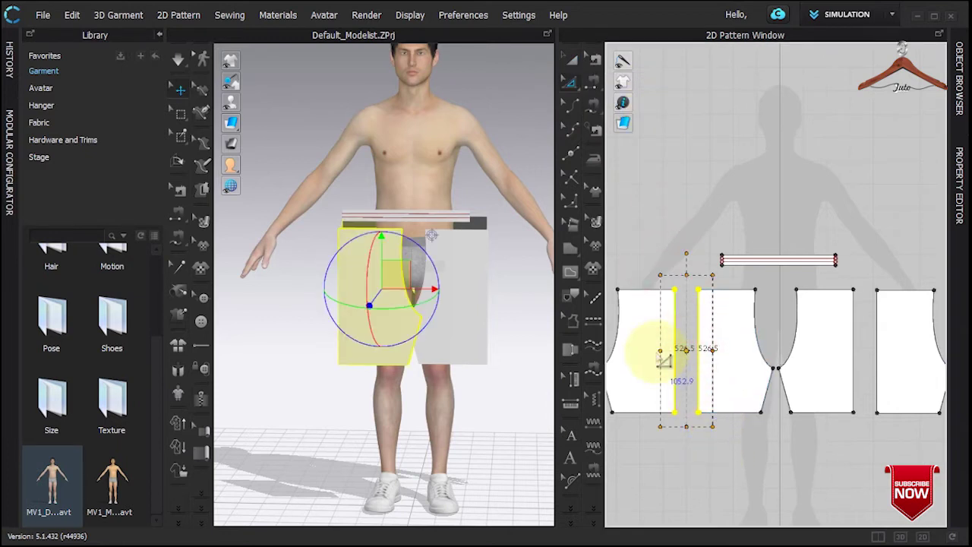
left_click(661, 349)
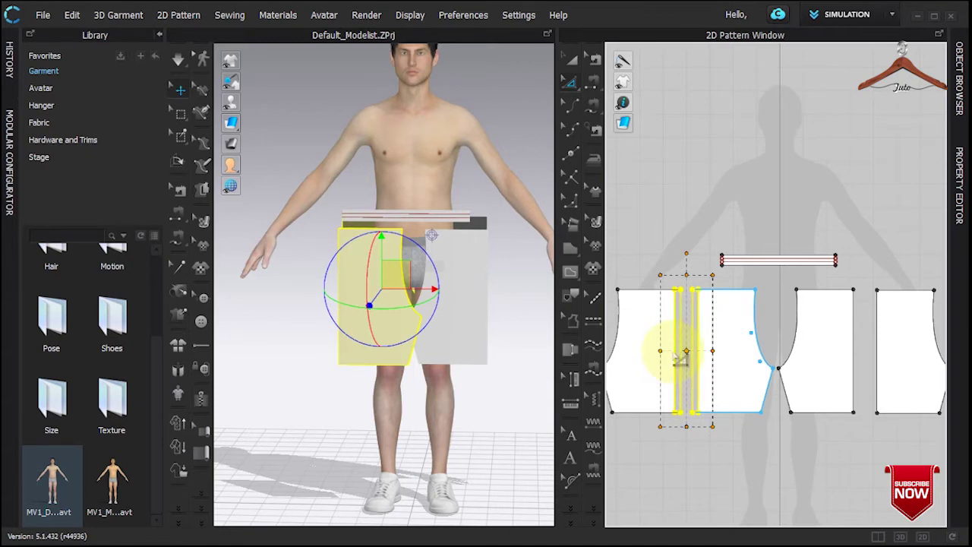
key("ctrl+z")
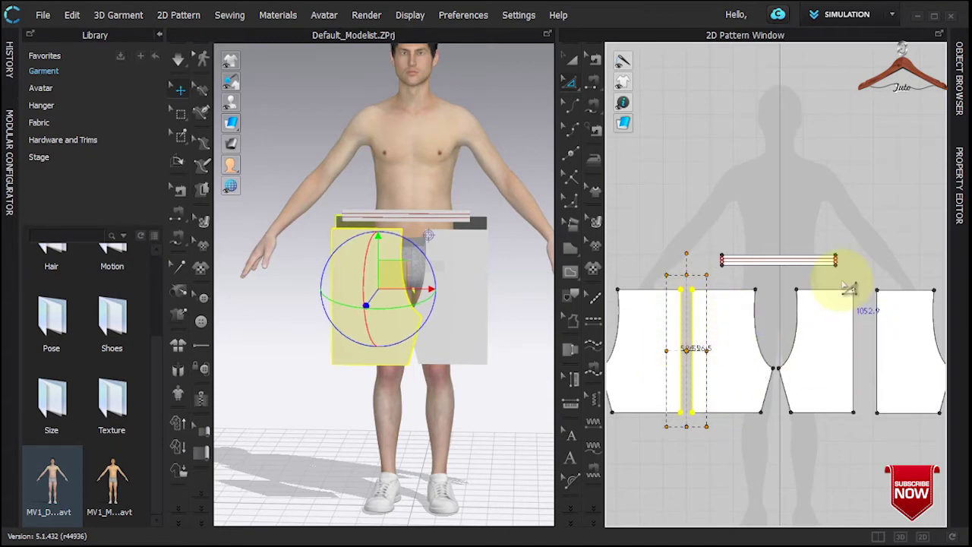
left_click(852, 357)
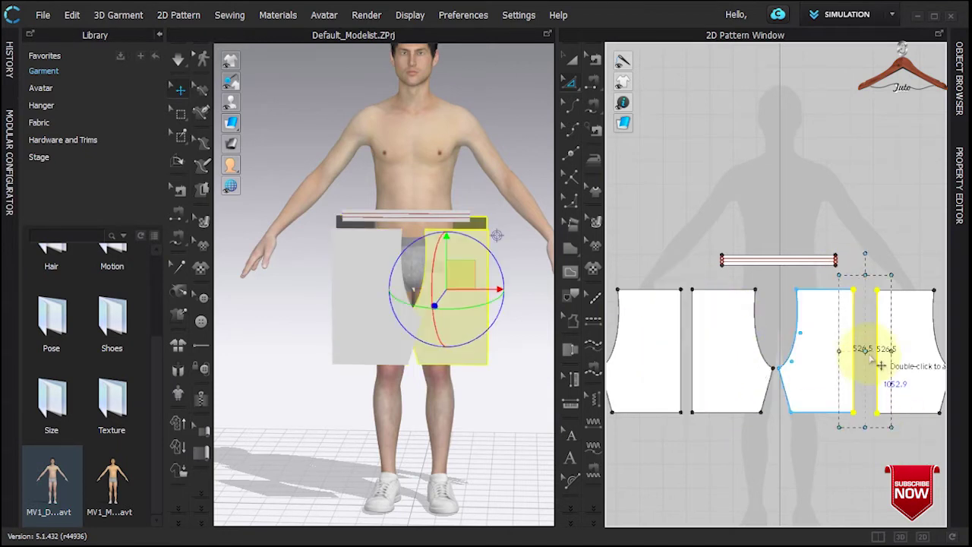
left_click(813, 445)
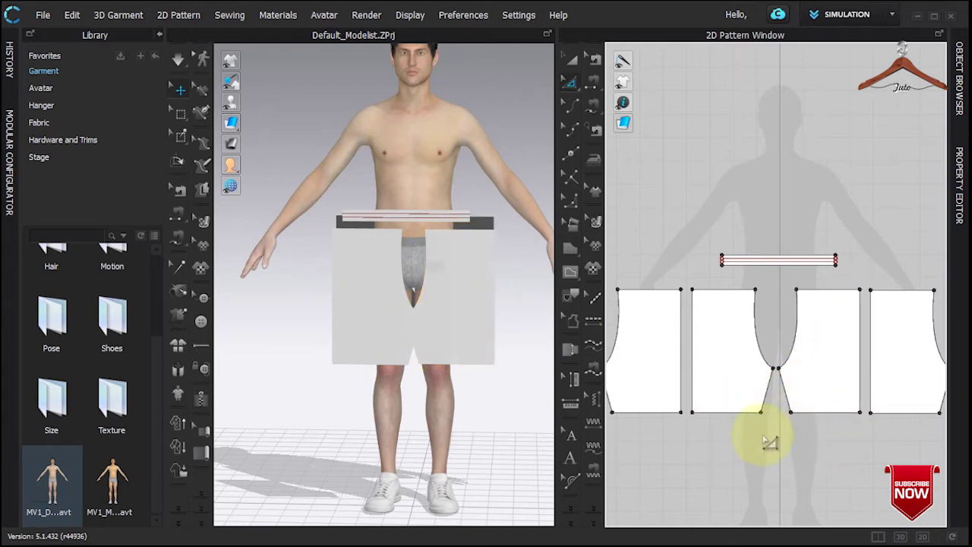
Select the front and back panels of the avatar's right leg together and shift them sideways toward the body's center in 3D.
right_click_drag(505, 167, 202, 174)
right_click_drag(465, 190, 473, 329)
left_click(466, 331, "shift")
left_click(462, 301)
left_click_drag(474, 284, 454, 284)
key("8")
Show the avatar's arrangement points and wrap the whole waistband, internal lines included, around the waist from the front center point.
mouse_move(233, 107)
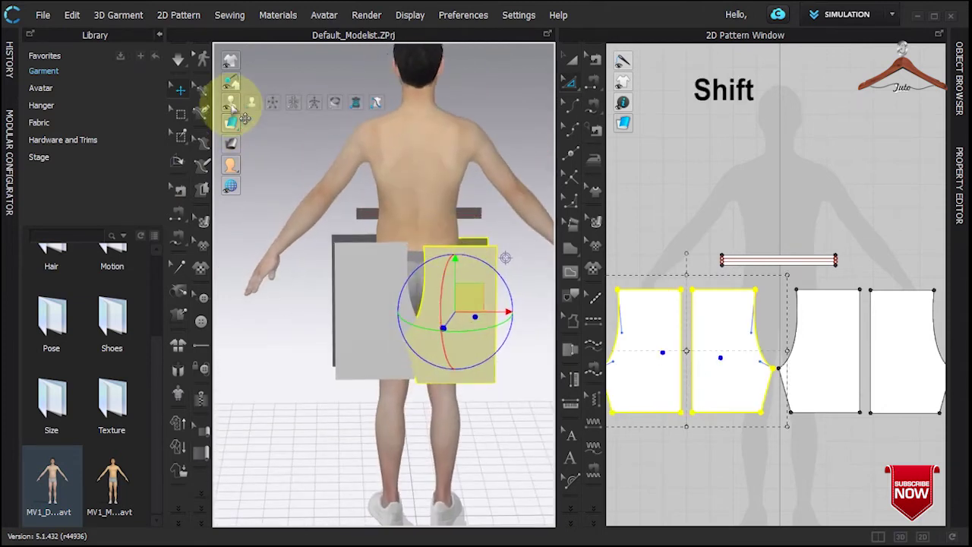
left_click(271, 104)
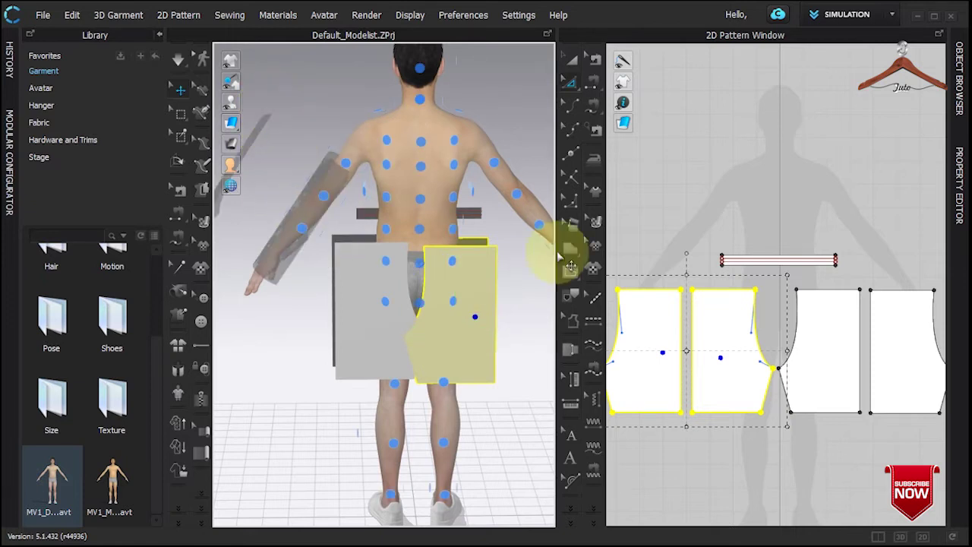
left_click(783, 258)
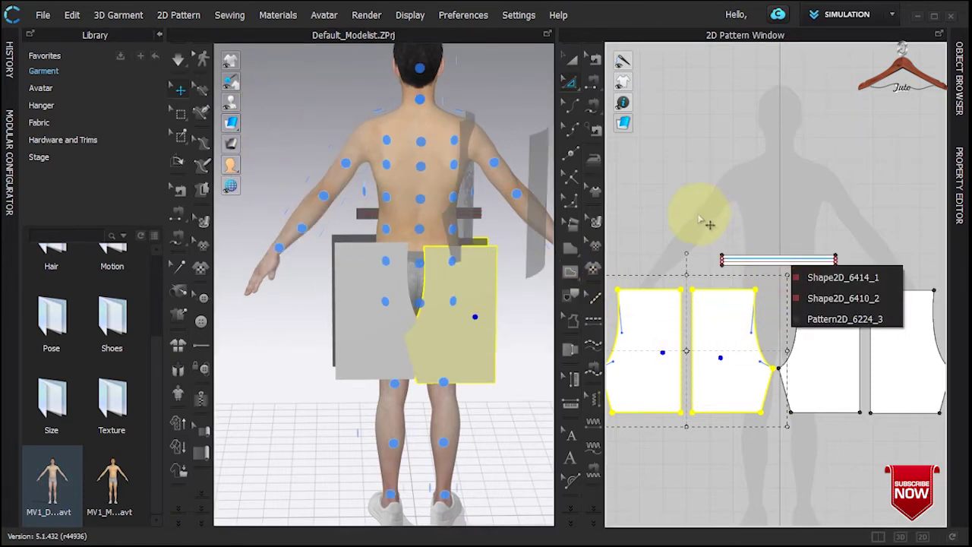
left_click(695, 228)
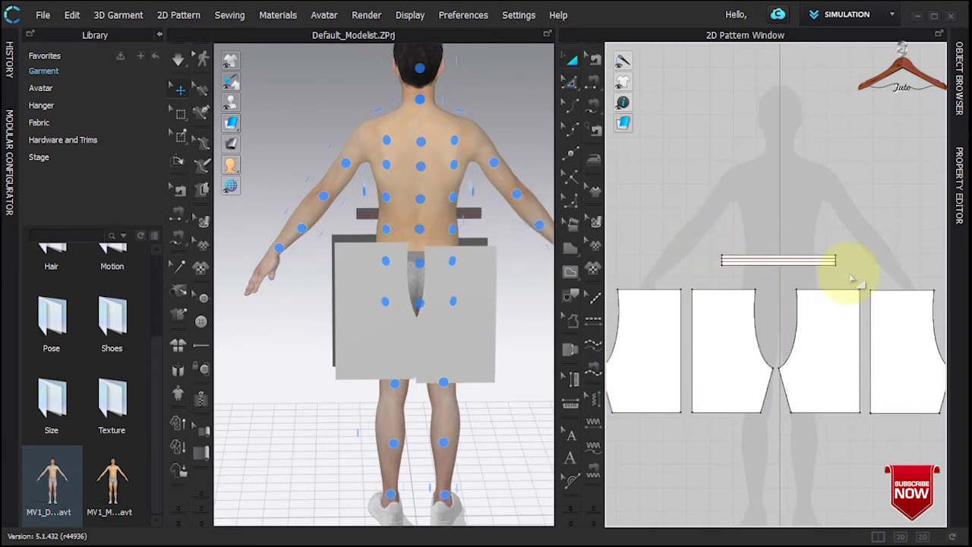
left_click_drag(848, 271, 738, 230)
left_click_drag(672, 220, 672, 218)
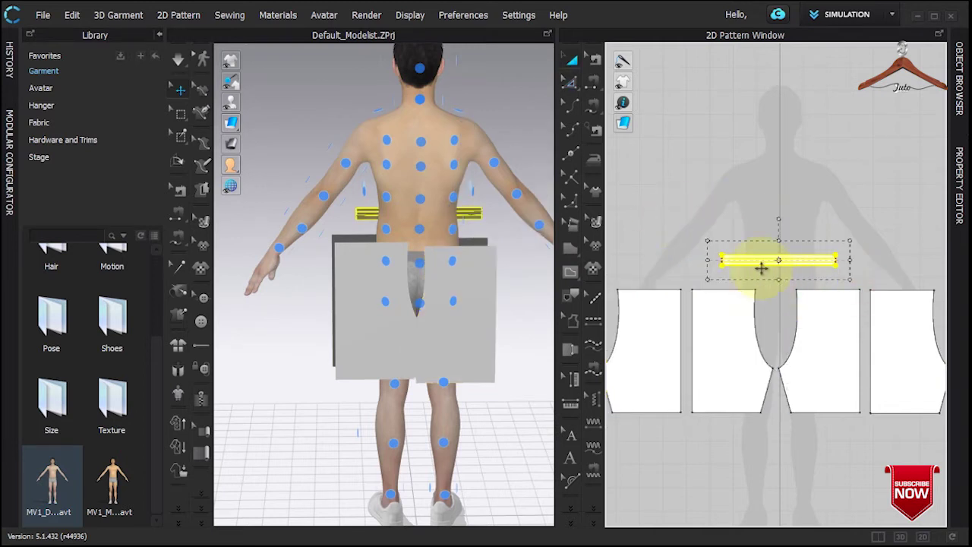
right_click_drag(352, 202, 629, 206)
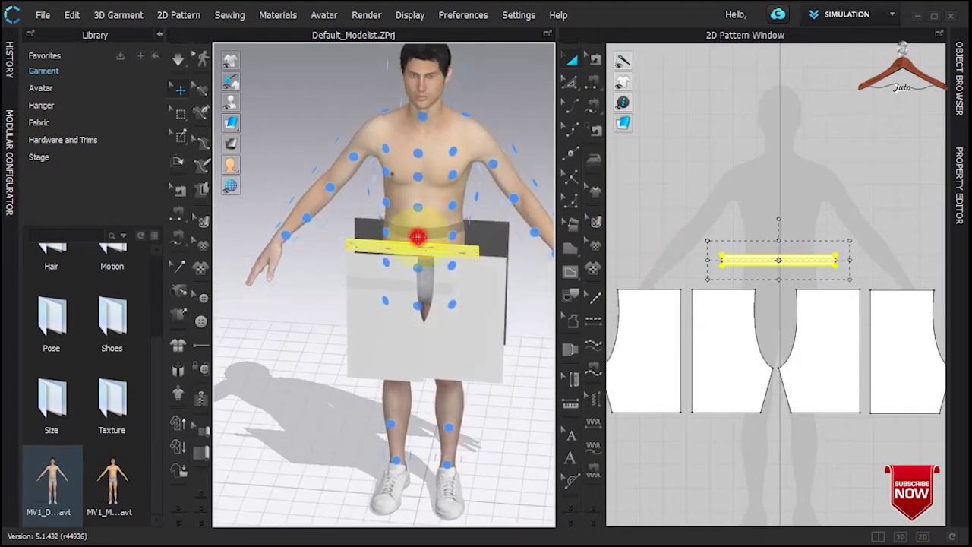
left_click(420, 235)
left_click(423, 226)
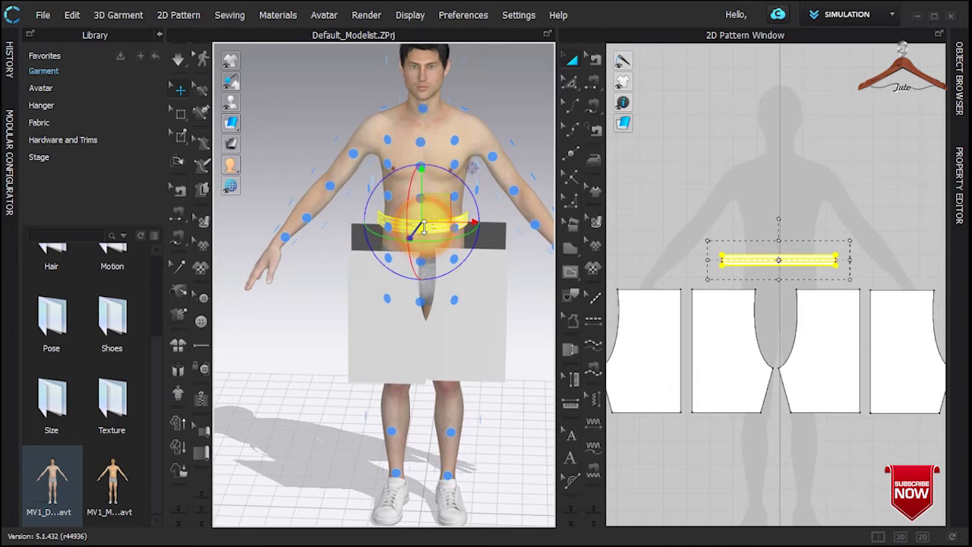
Lengthen the waistband equally at both ends to about 782 mm in the 2D pattern.
right_click_drag(504, 121, 195, 156)
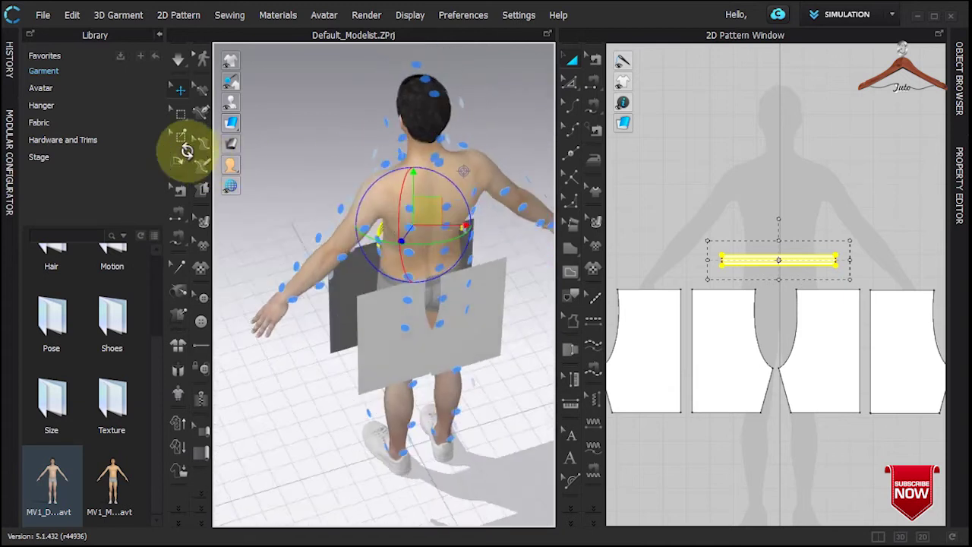
key("8")
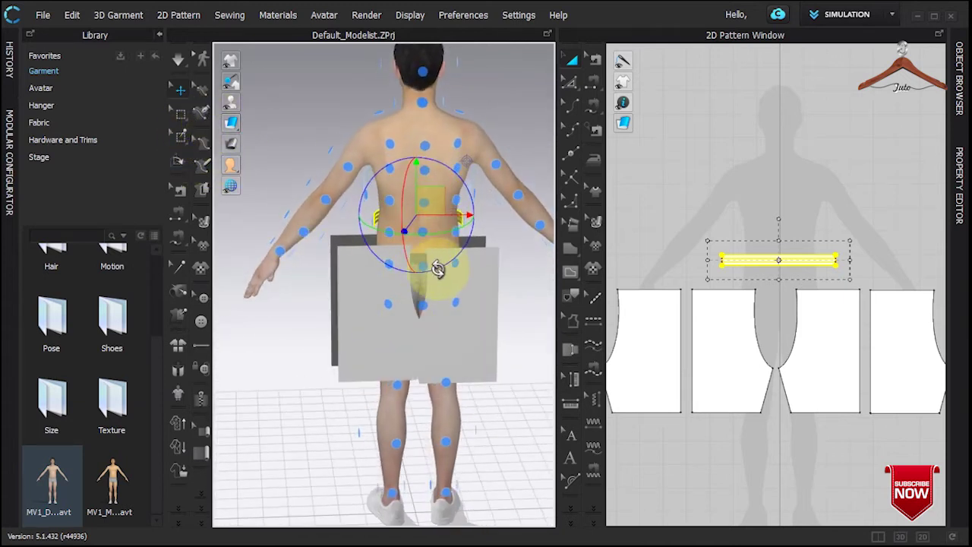
left_click(793, 274)
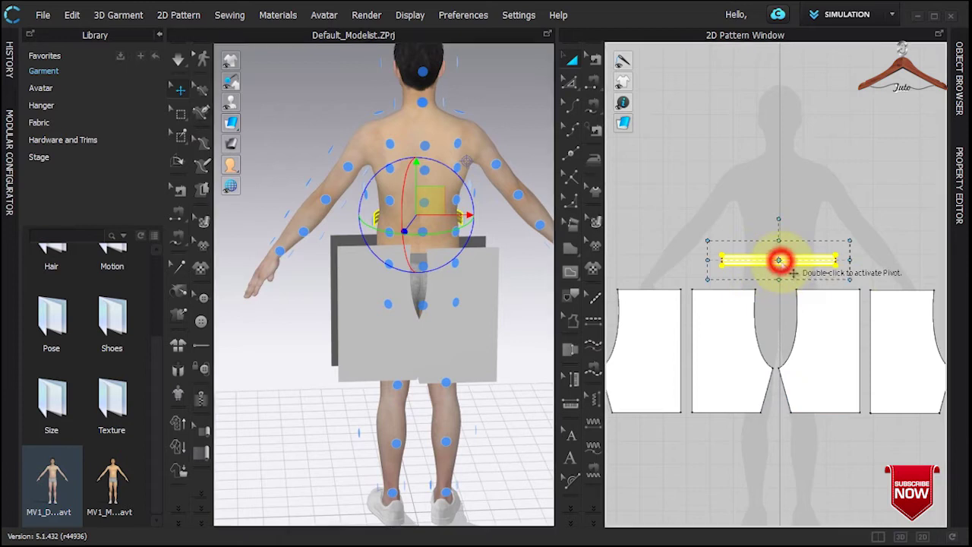
left_click(703, 261)
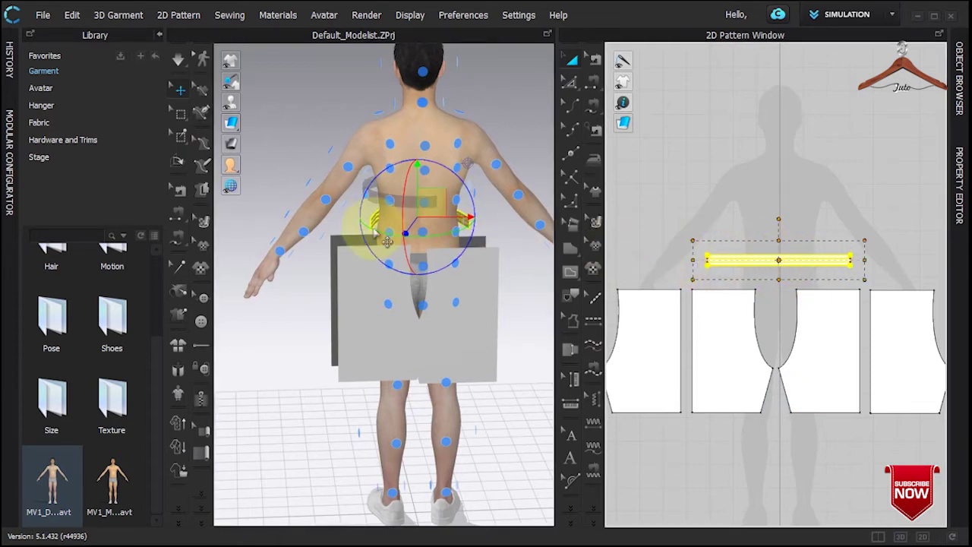
left_click_drag(692, 258, 652, 259)
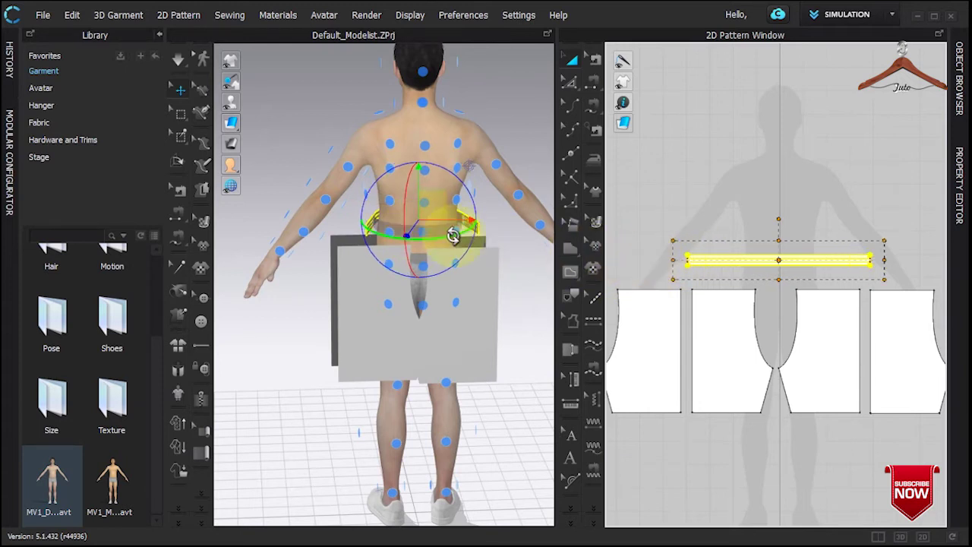
Hide the avatar's arrangement points.
mouse_move(237, 106)
left_click(271, 104)
left_click(271, 104)
left_click(272, 106)
right_click_drag(278, 147, 571, 135)
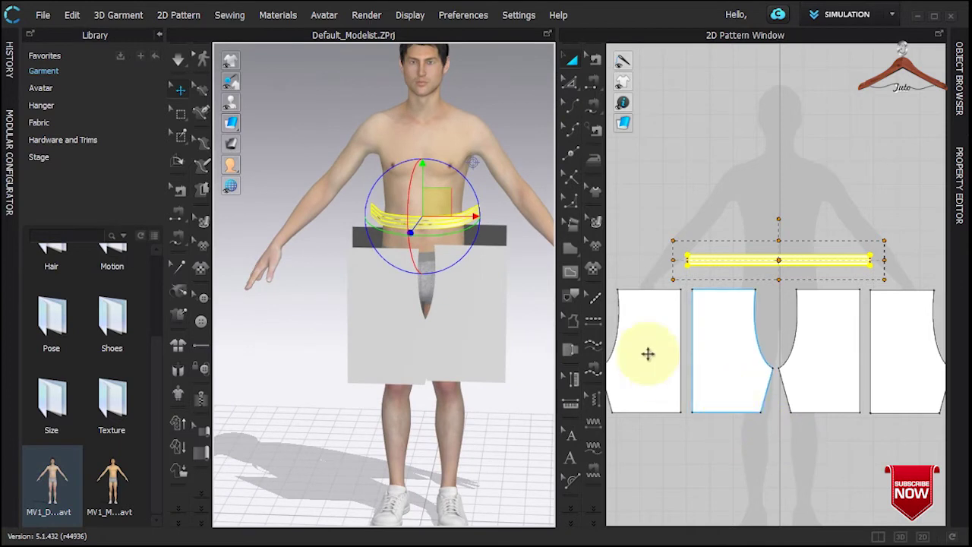
Segment-sew the curved crotch edges of the two inner leg panels together, and those of the two outer panels together.
left_click(752, 318)
left_click(796, 318)
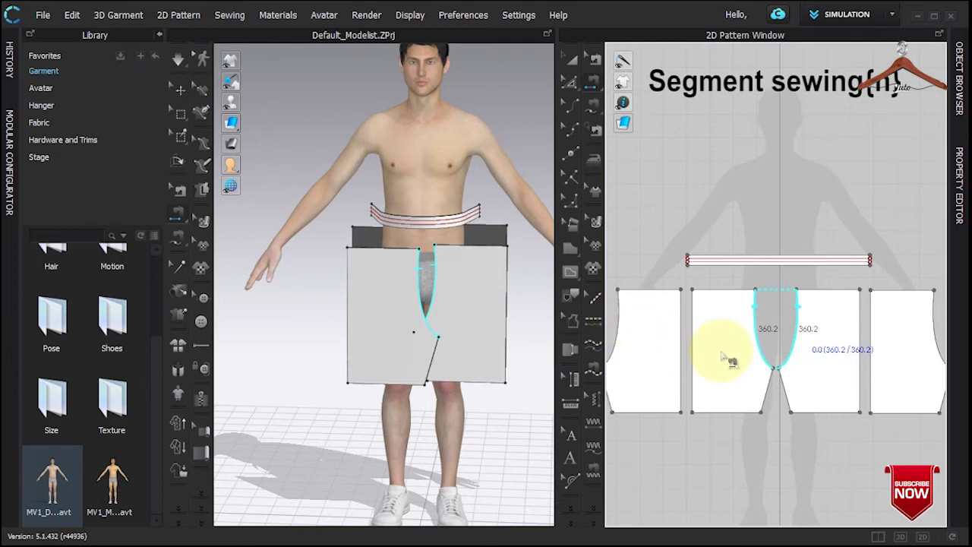
scroll(725, 359, "down", 2)
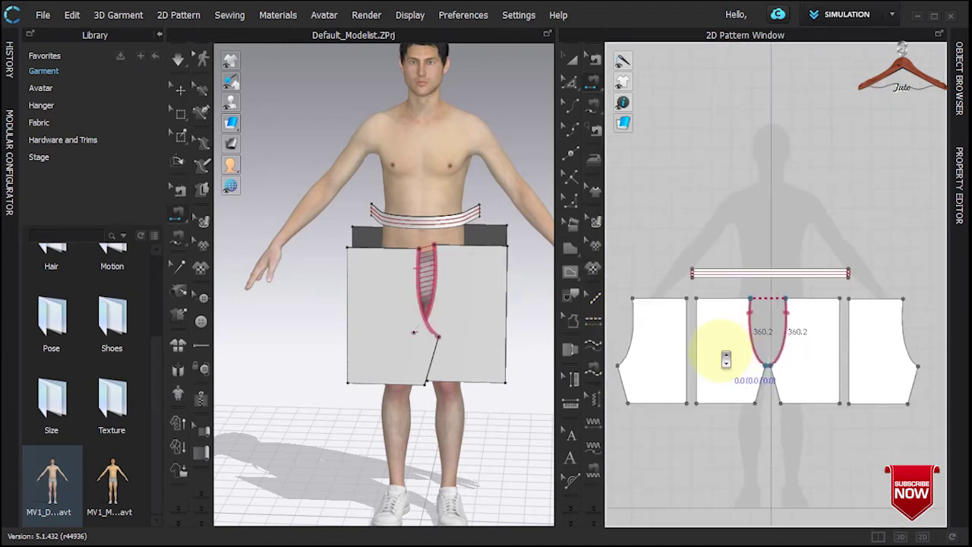
left_click(634, 328)
left_click(902, 339)
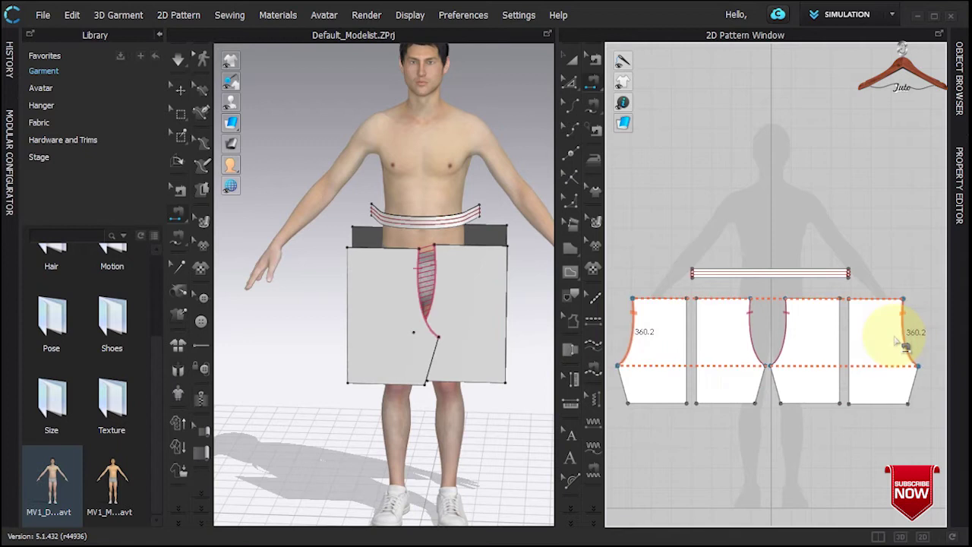
Sew each leg's front panel to its back panel along the straight side edges and the short inseams.
left_click(696, 338)
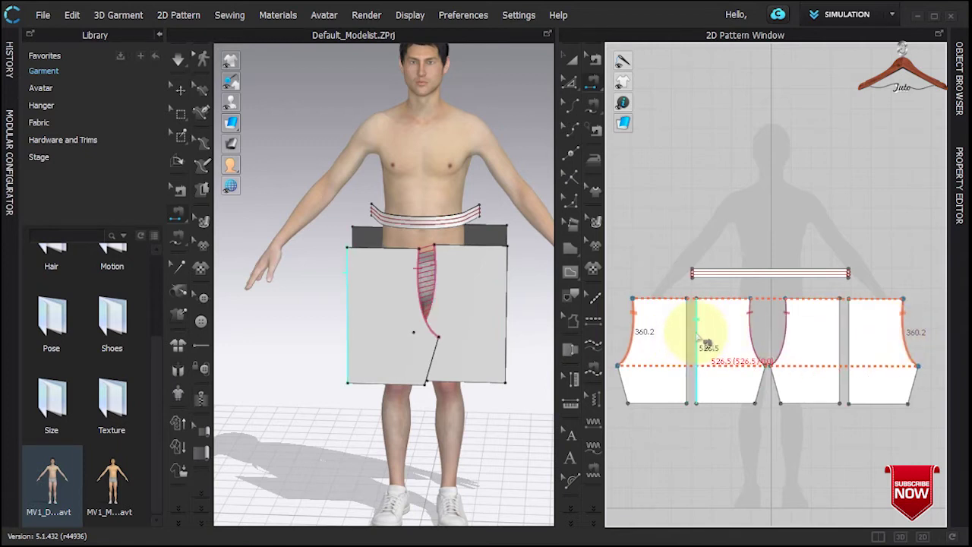
left_click(843, 330)
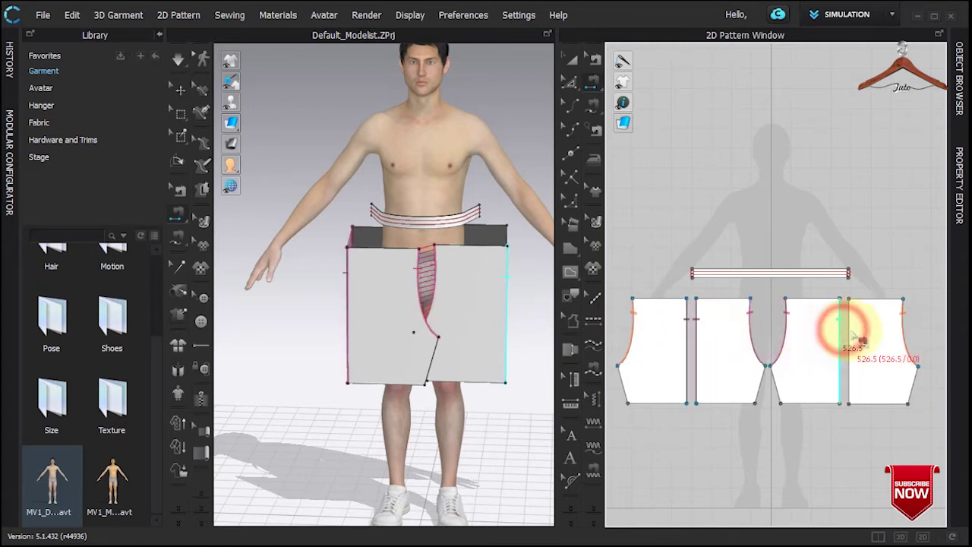
left_click(766, 384)
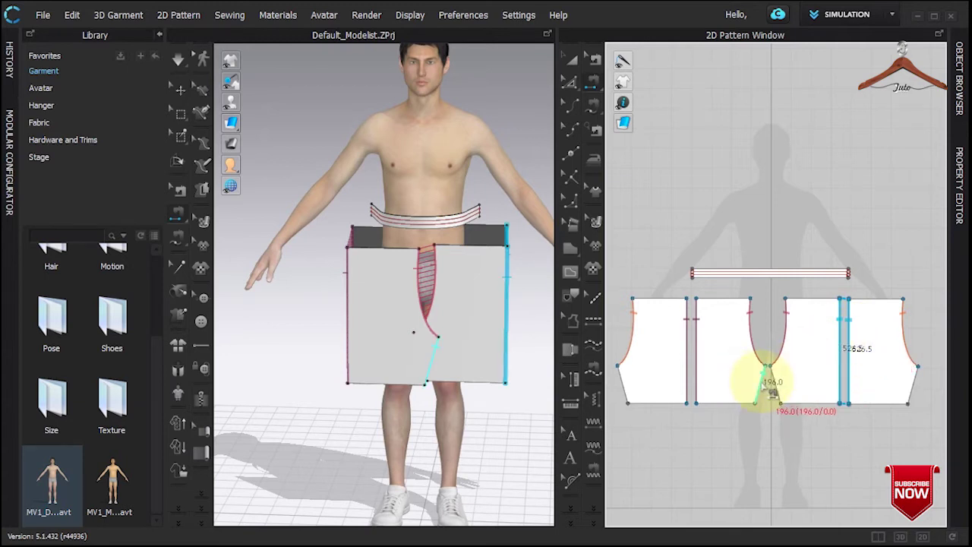
left_click(625, 389)
left_click(771, 384)
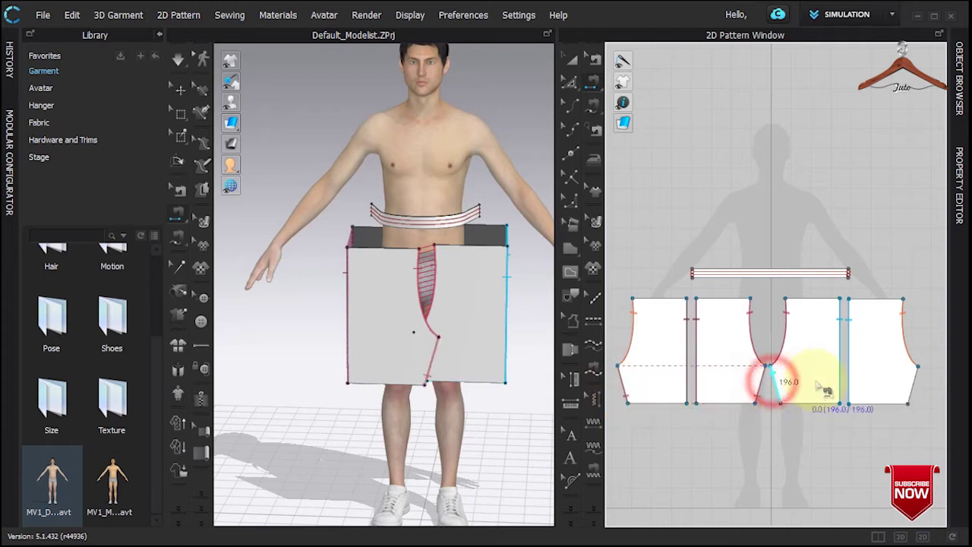
left_click(920, 384)
Sew the waistband's two short ends together to close it into a loop.
scroll(740, 281, "up", 4)
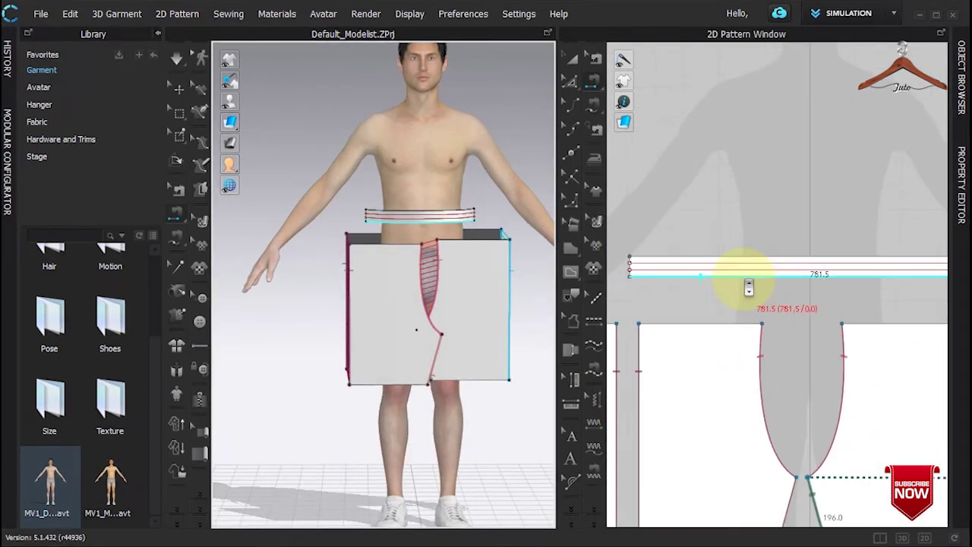
scroll(641, 271, "down", 2)
left_click(630, 266)
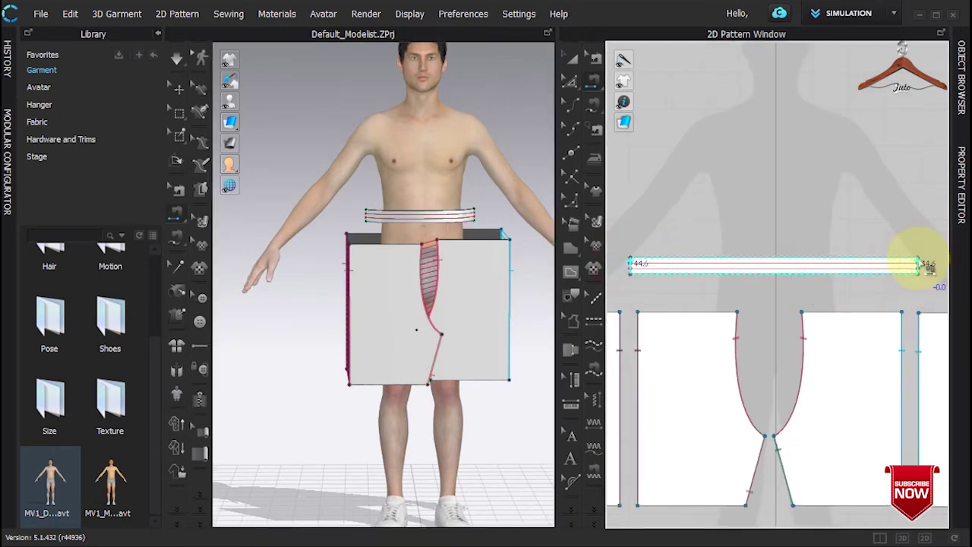
left_click(918, 264)
right_click_drag(514, 152, 202, 152)
right_click_drag(293, 162, 553, 184)
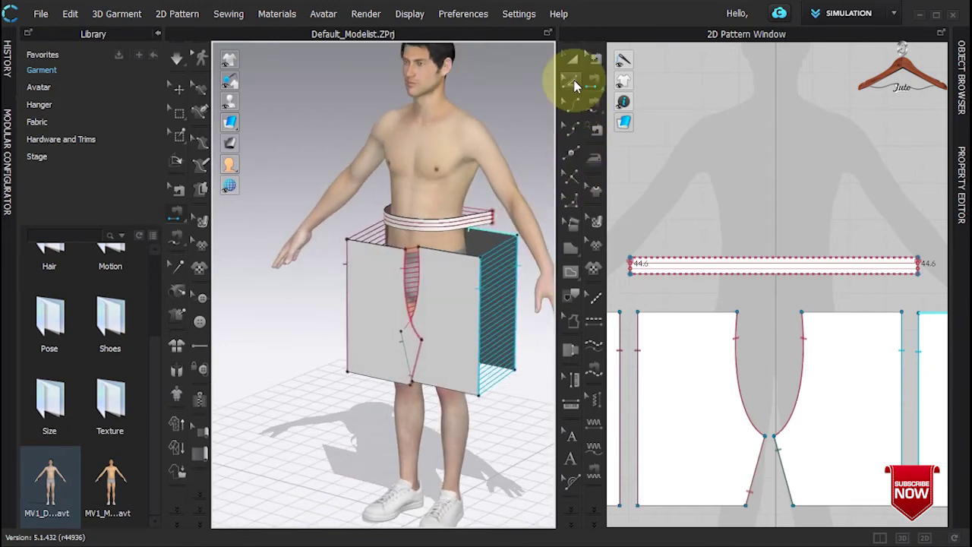
Split the waistband's lower edge uniformly into 2 segments.
left_click(619, 85)
right_click(744, 264)
left_click(729, 274)
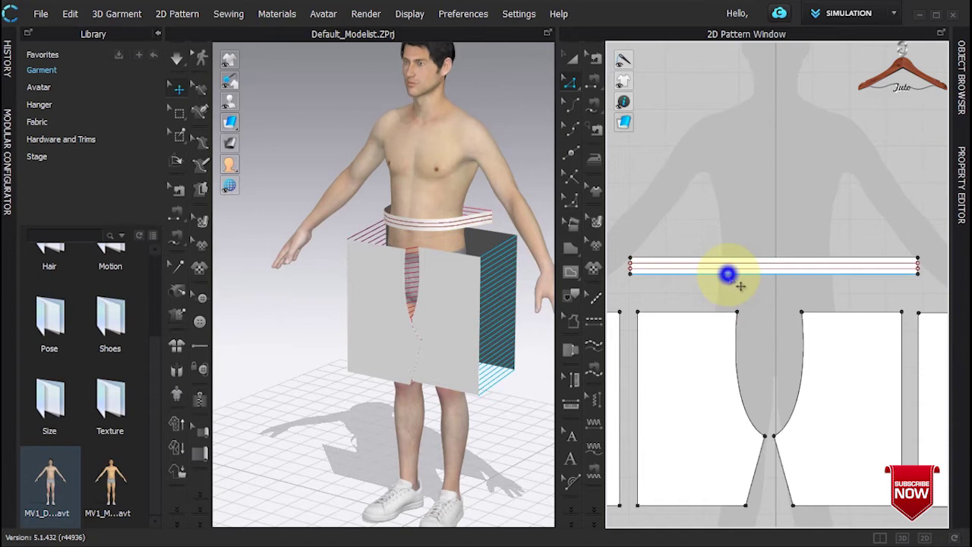
right_click(727, 275)
left_click(751, 307)
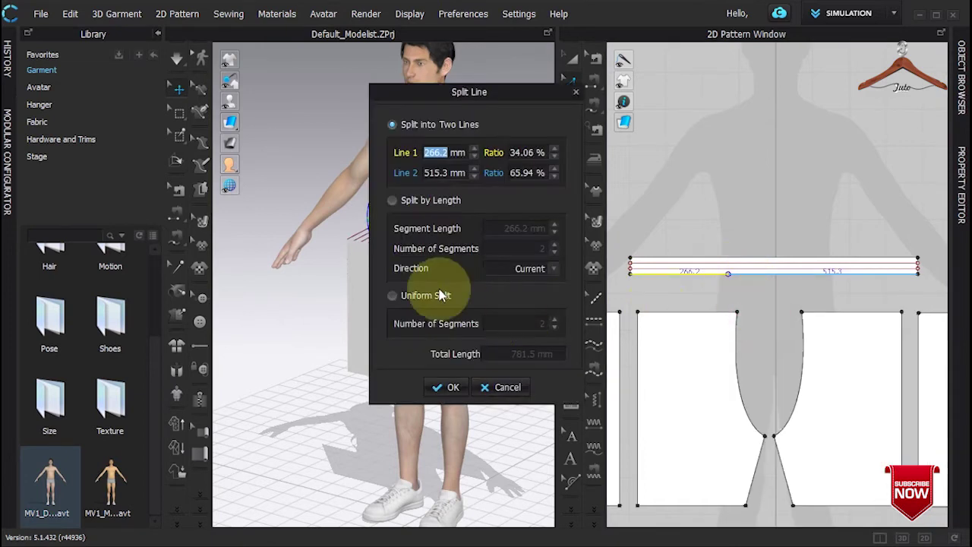
left_click(393, 296)
left_click(448, 387)
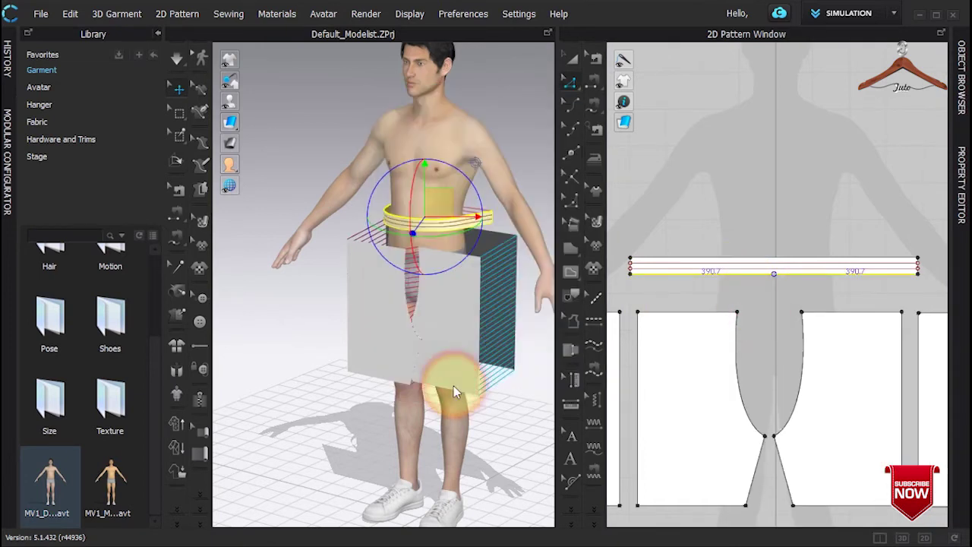
left_click(748, 332)
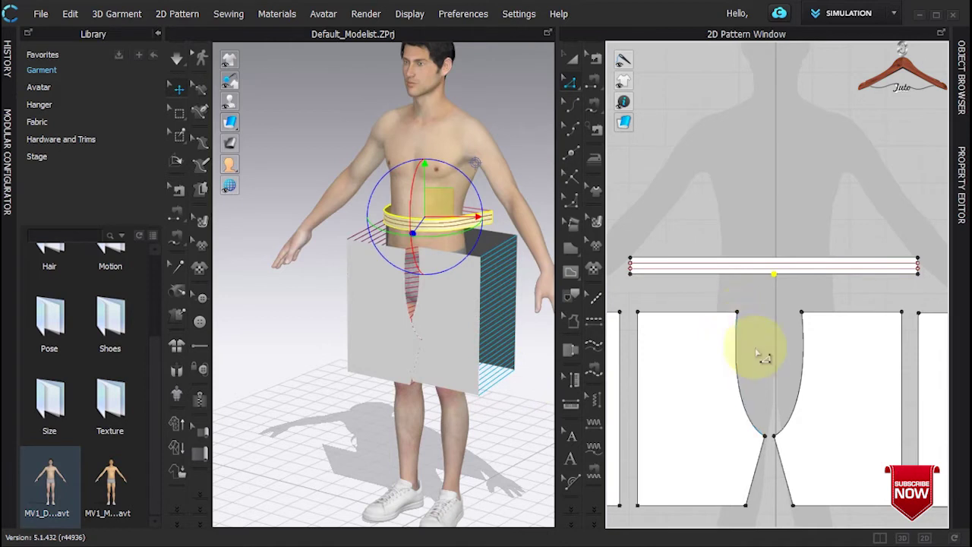
Segment-sew each half of the waistband's split lower edge to the upper edges of the matching leg panels.
scroll(762, 355, "down", 2)
right_click_drag(463, 266, 444, 270)
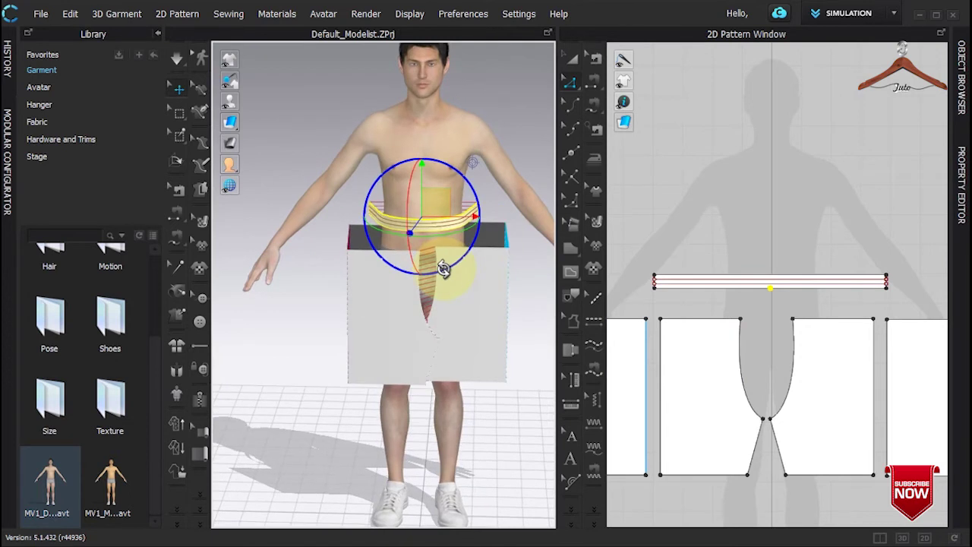
left_click(666, 205)
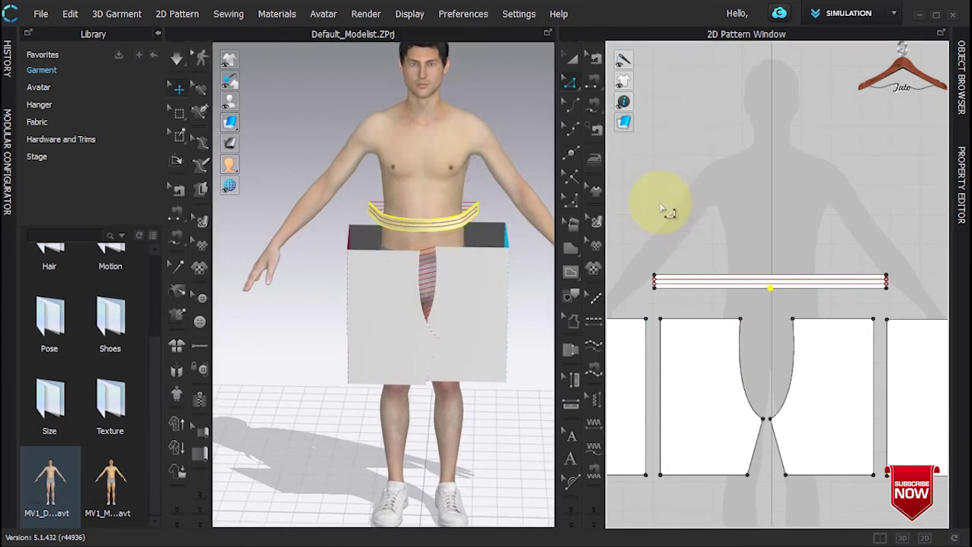
key("n")
left_click(733, 323)
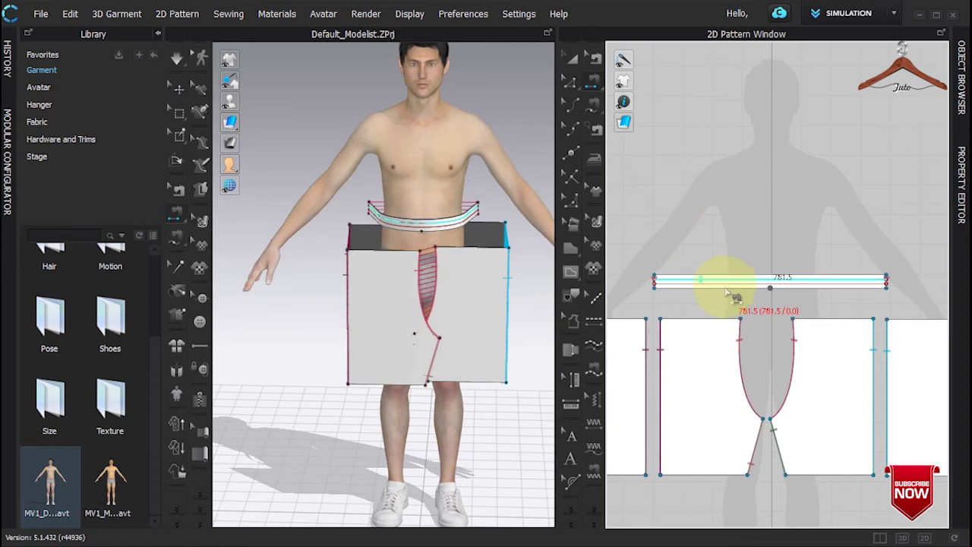
scroll(731, 296, "down", 1)
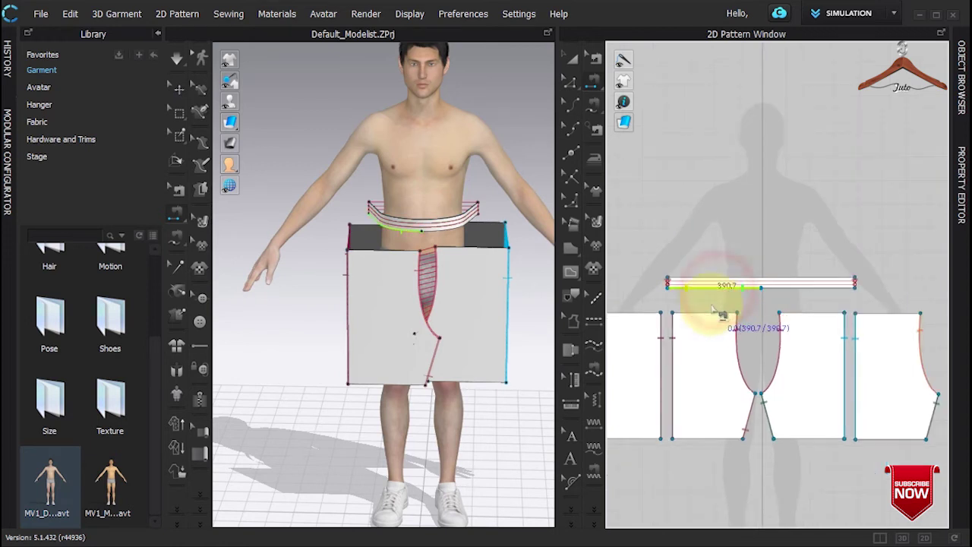
key("shift")
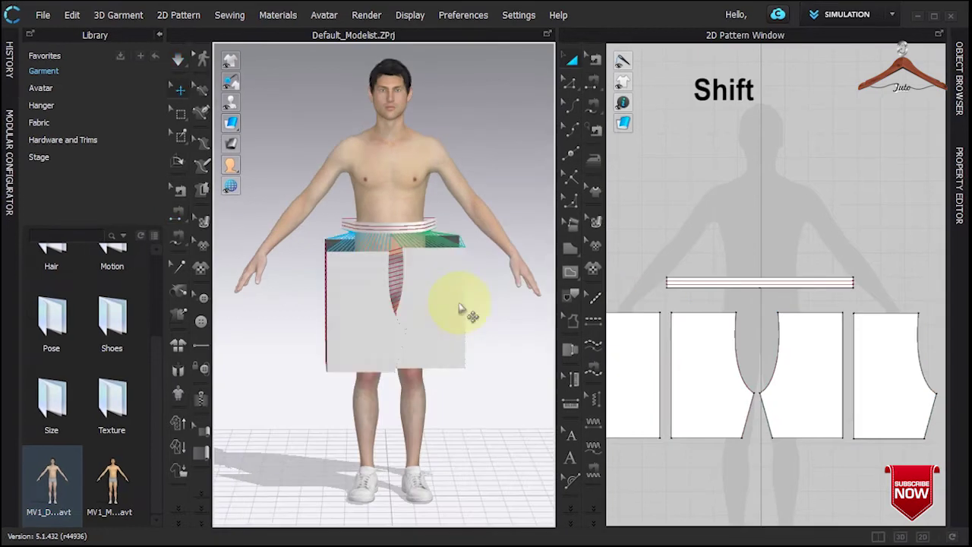
Select the waistband with its internal lines and narrow it symmetrically about its centre.
left_click(736, 286)
double_click(761, 287)
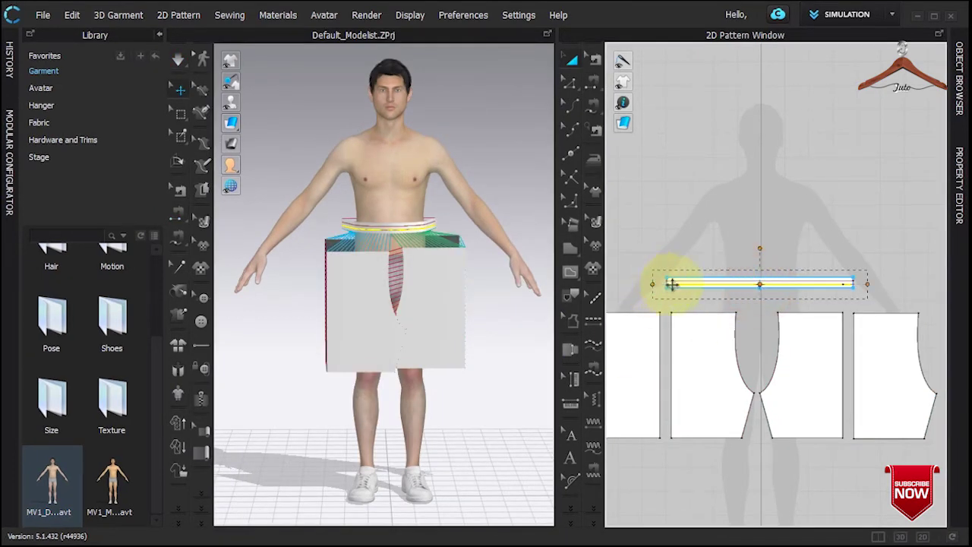
left_click_drag(636, 233, 896, 319)
left_click(716, 288)
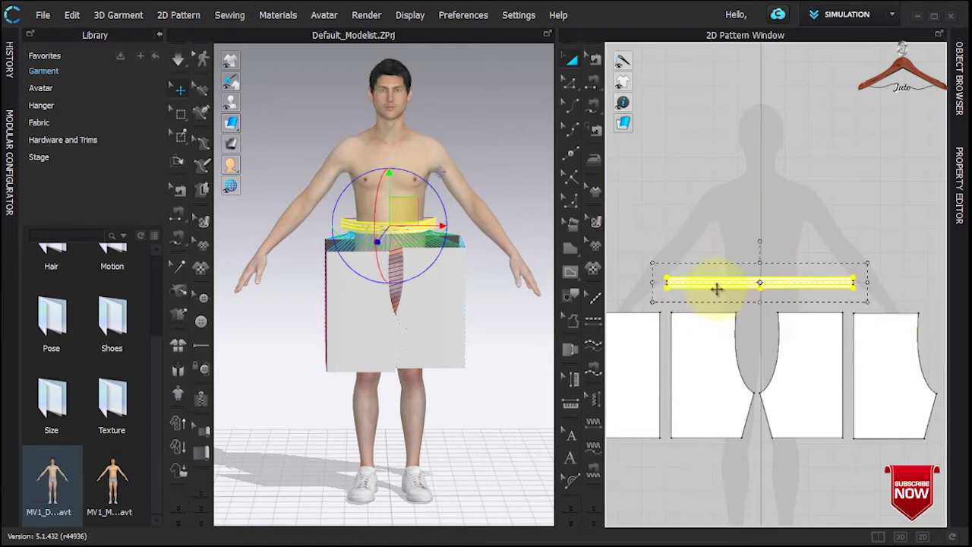
double_click(759, 283)
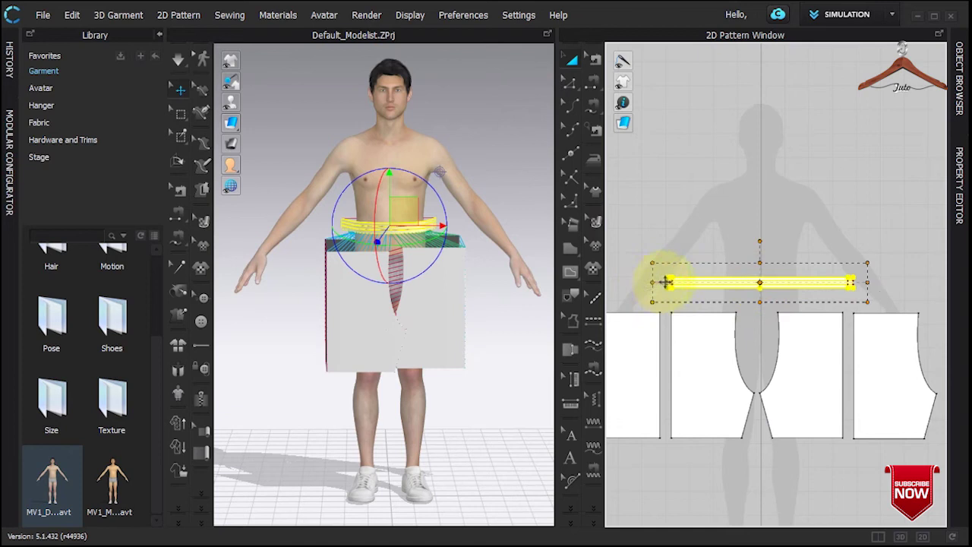
left_click_drag(671, 282, 681, 283)
left_click(744, 382)
left_click(856, 413)
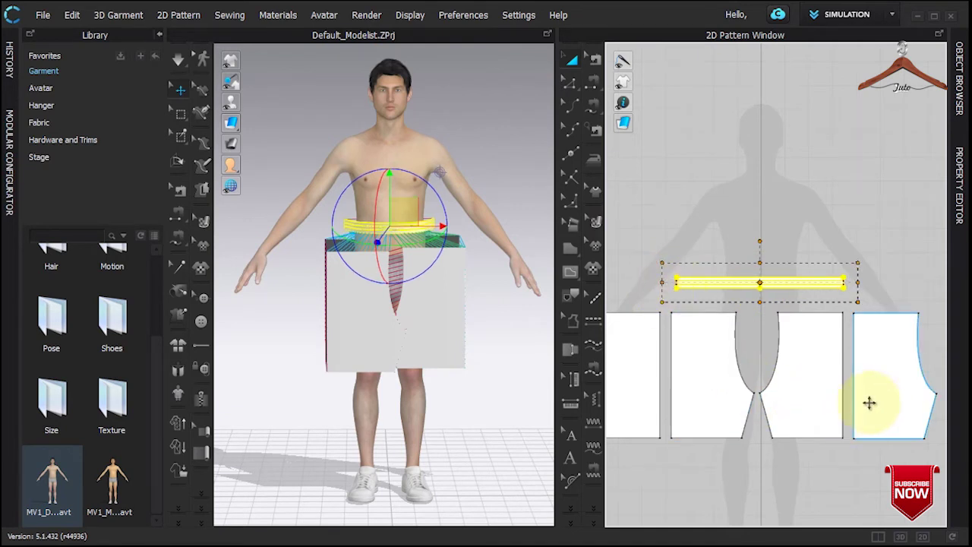
Move the two outer leg panels sideways, away from the inner panels, to widen the gaps between them.
left_click_drag(878, 397, 916, 396)
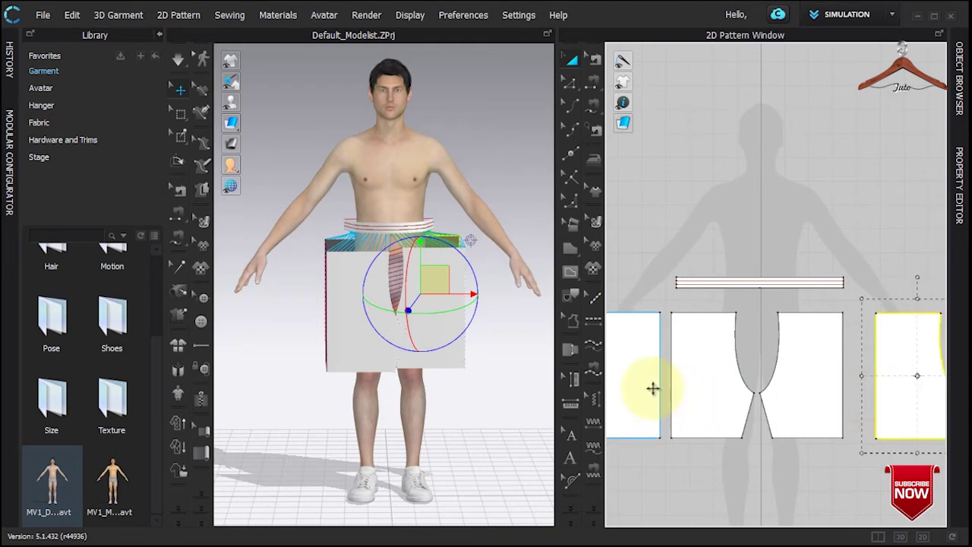
left_click_drag(647, 380, 631, 379)
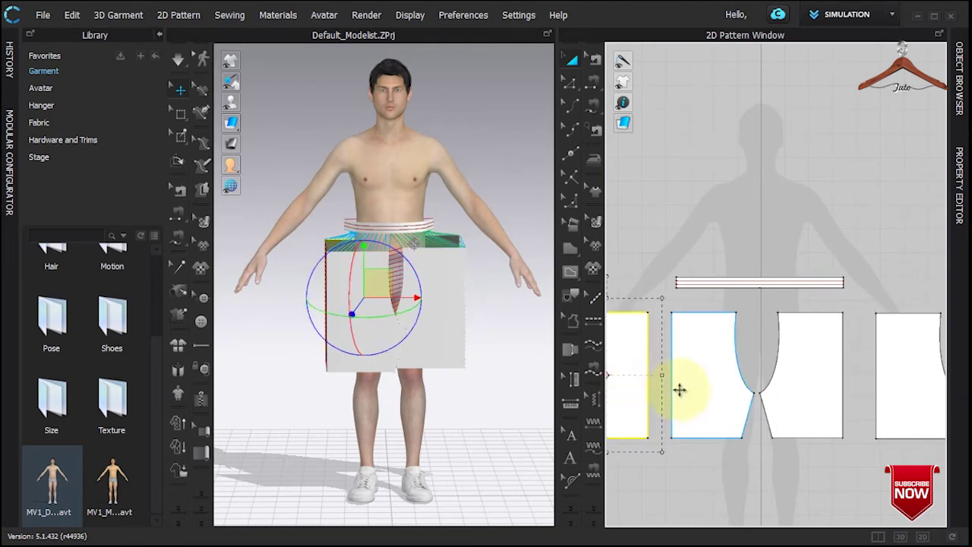
left_click(693, 370)
left_click(631, 306)
Widen the first pair of leg panels by scaling their two facing straight side edges toward each other.
left_click(571, 81)
left_click(671, 376)
left_click(660, 386)
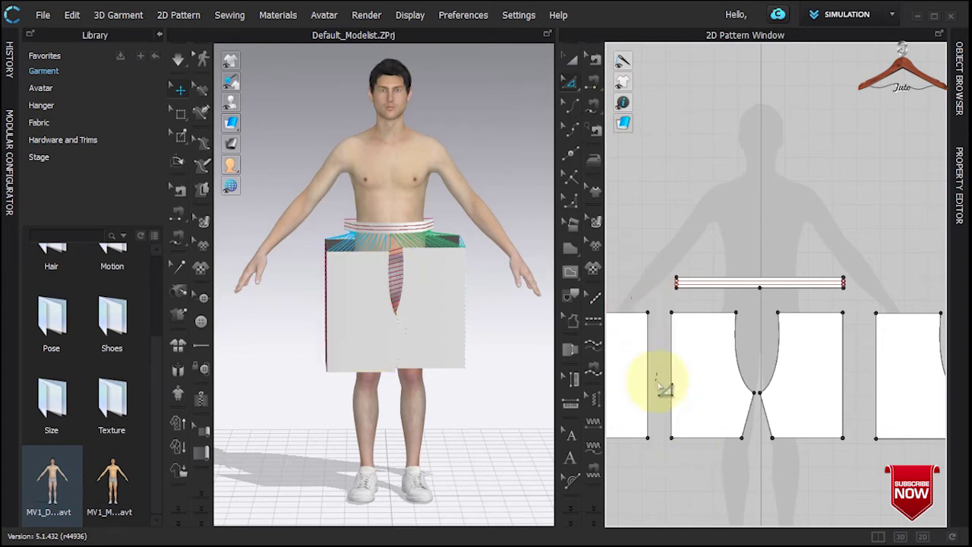
left_click_drag(633, 294, 686, 451)
left_click_drag(623, 291, 686, 451)
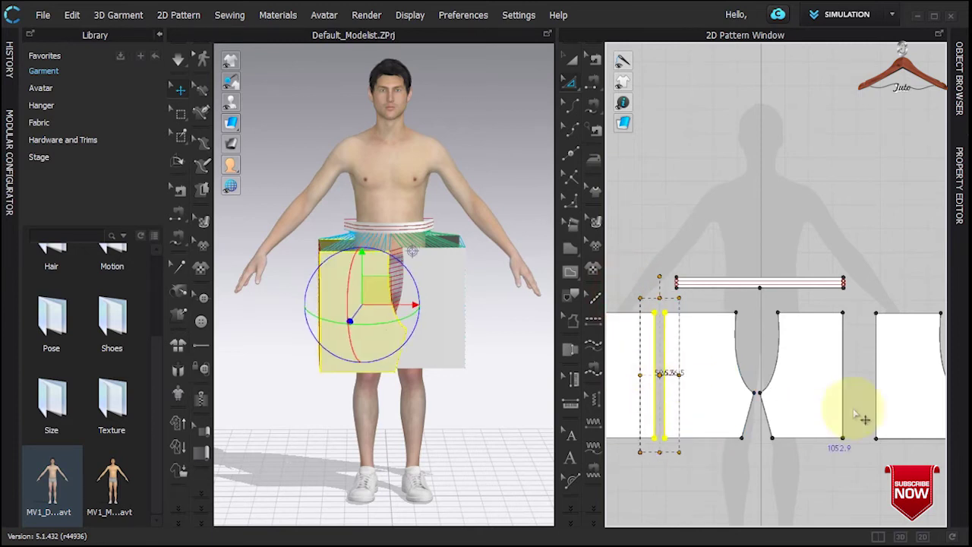
Widen the second pair of leg panels the same way, bringing their facing side edges closer together.
left_click_drag(828, 302, 890, 437, "shift")
left_click(836, 308)
left_click(860, 375)
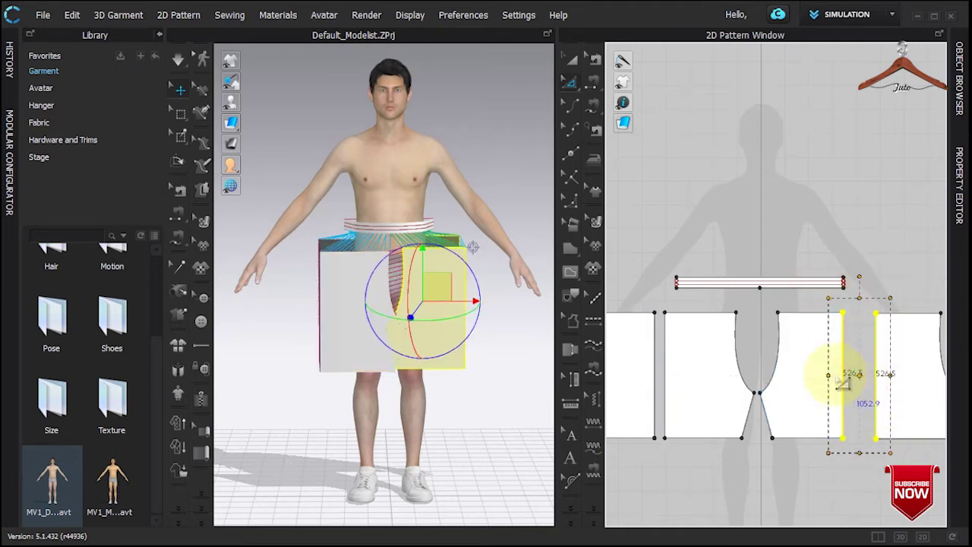
left_click_drag(845, 377, 860, 393)
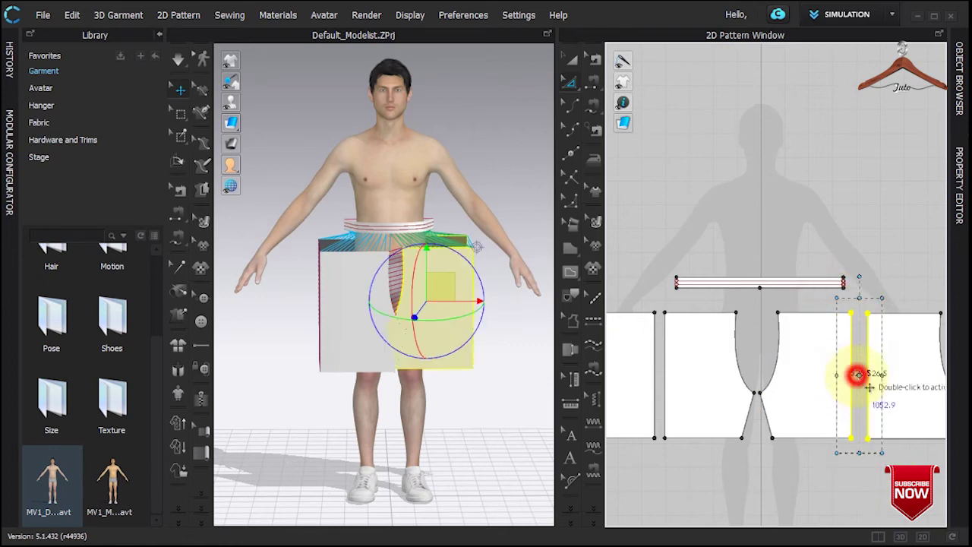
left_click(805, 480)
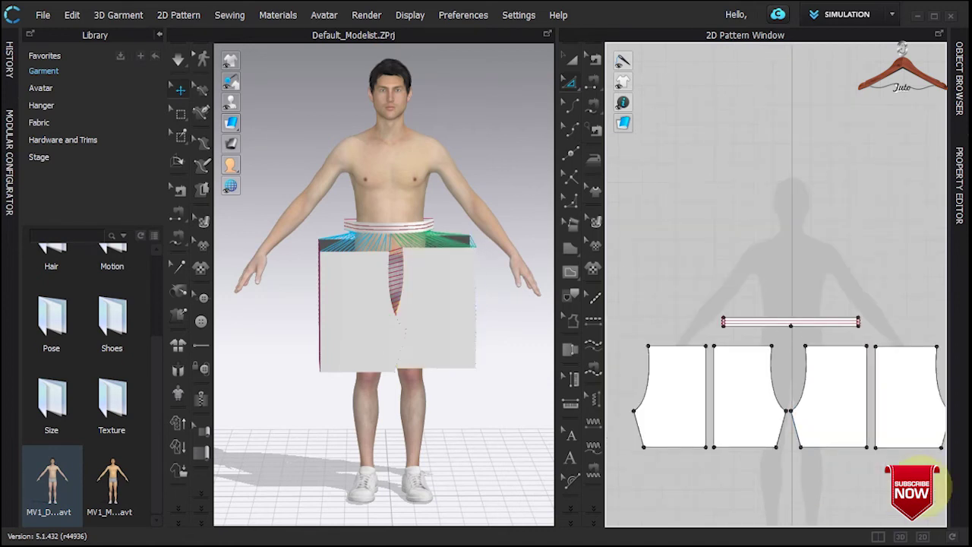
Try to select the hem edges of all four leg panels together for transforming.
scroll(861, 473, "up", 2)
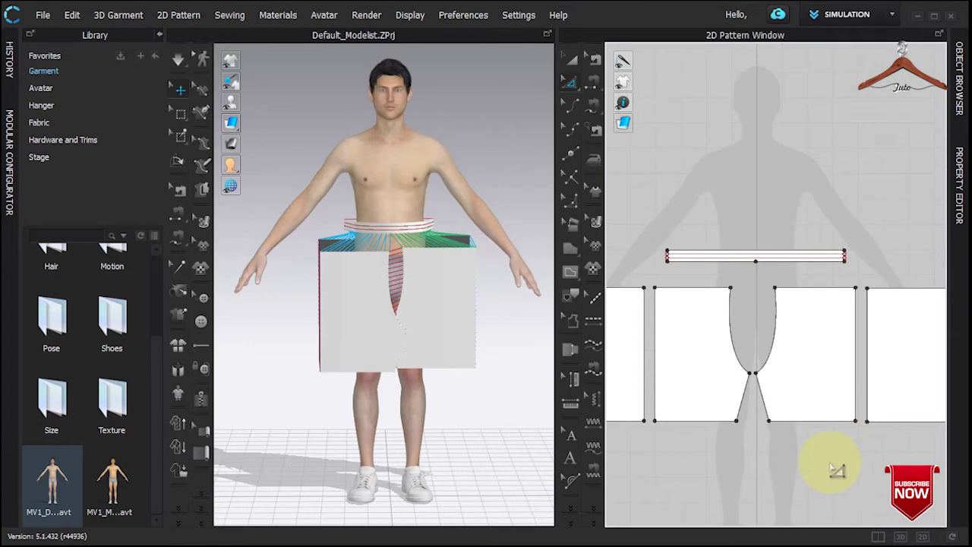
scroll(835, 467, "down", 2)
left_click_drag(617, 425, 881, 466)
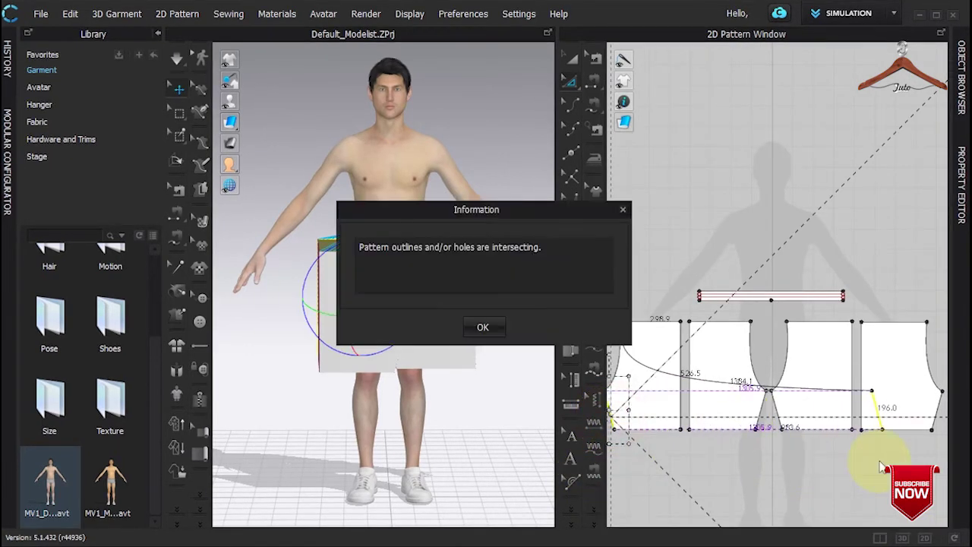
left_click(623, 210)
left_click(748, 505)
scroll(748, 504, "up", 1)
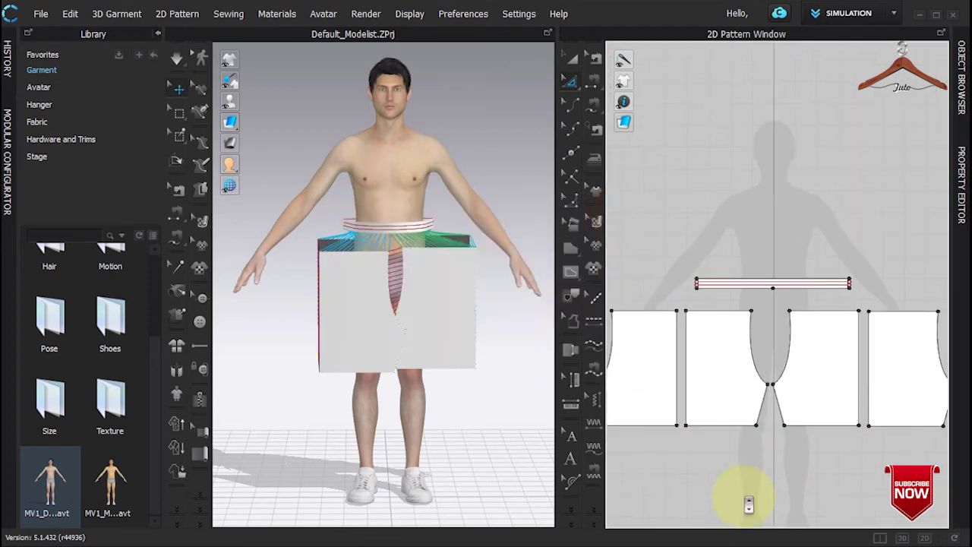
Try to lengthen all four leg panels by transforming their selected hem edges downward, and undo the change.
scroll(749, 505, "down", 2)
left_click_drag(623, 437, 884, 476)
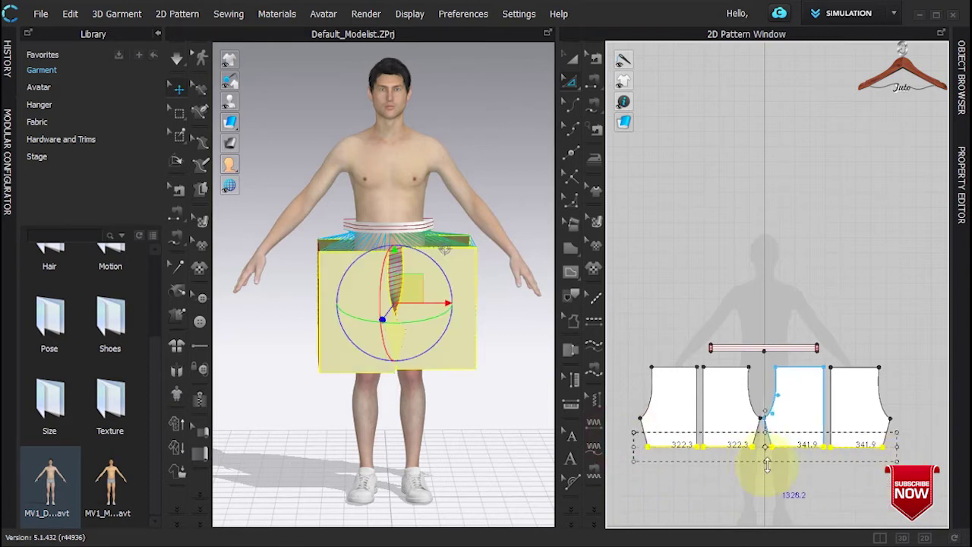
left_click_drag(766, 463, 765, 475)
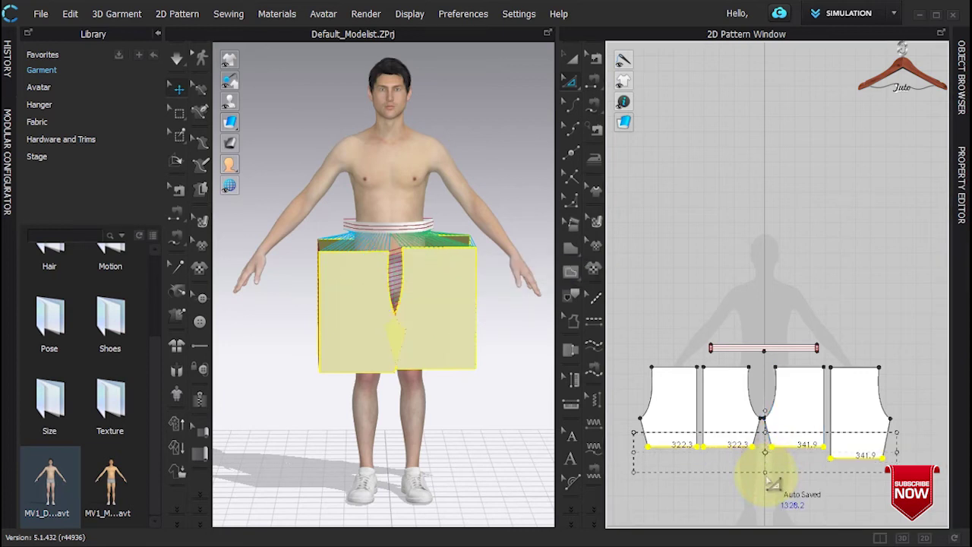
key("ctrl+z")
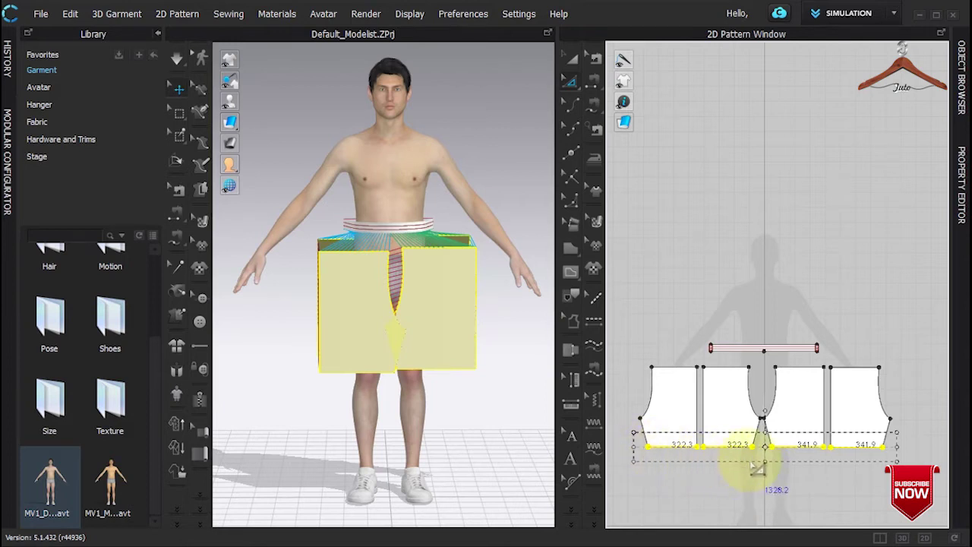
Try a longer length by moving all four hem edges down with Edit Pattern, and restore the original hems.
left_click(571, 81)
left_click(617, 85)
left_click(630, 433)
left_click_drag(710, 475, 793, 484)
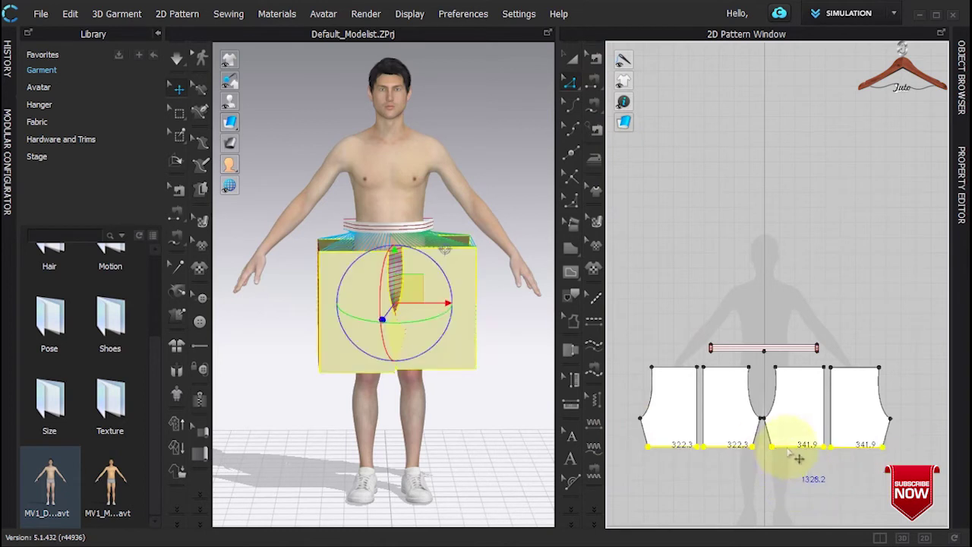
left_click_drag(789, 446, 801, 463)
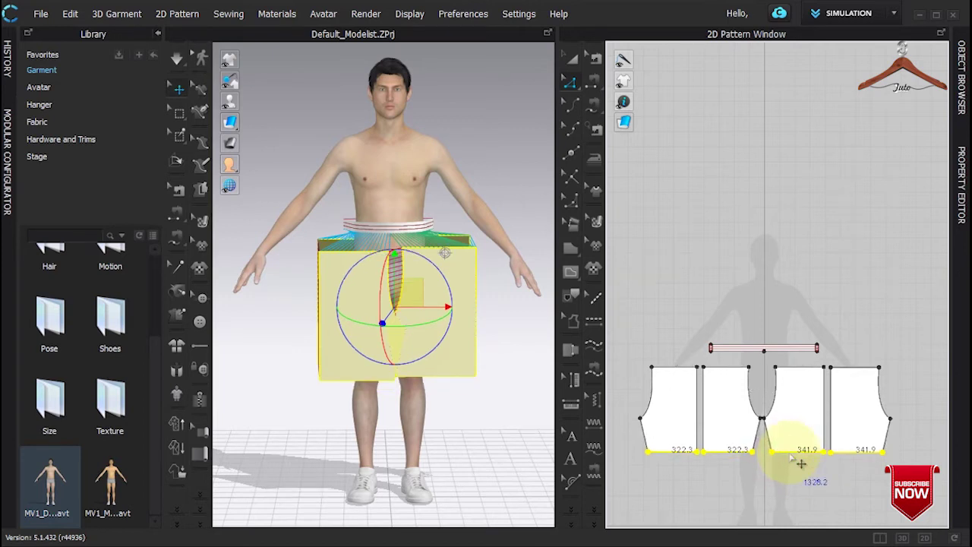
left_click_drag(801, 463, 801, 458)
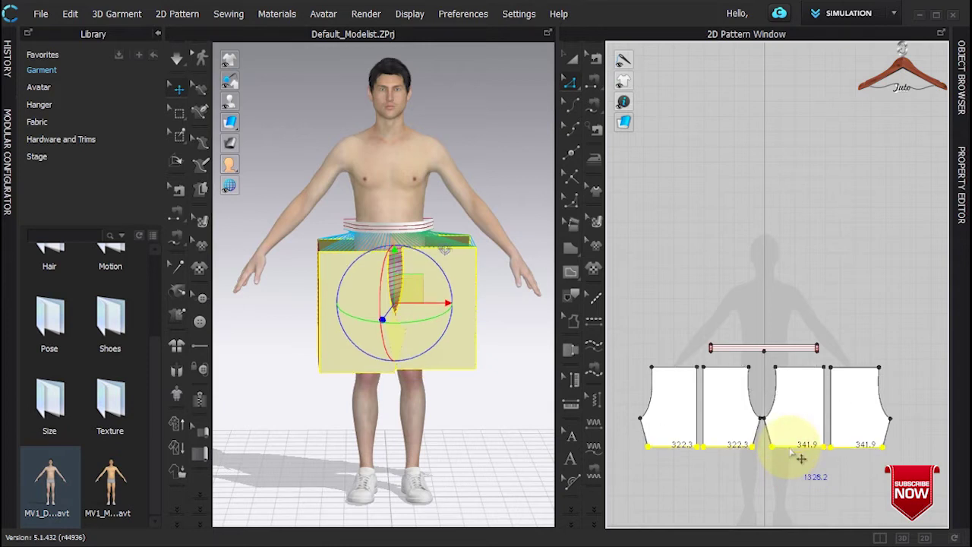
scroll(801, 458, "up", 3)
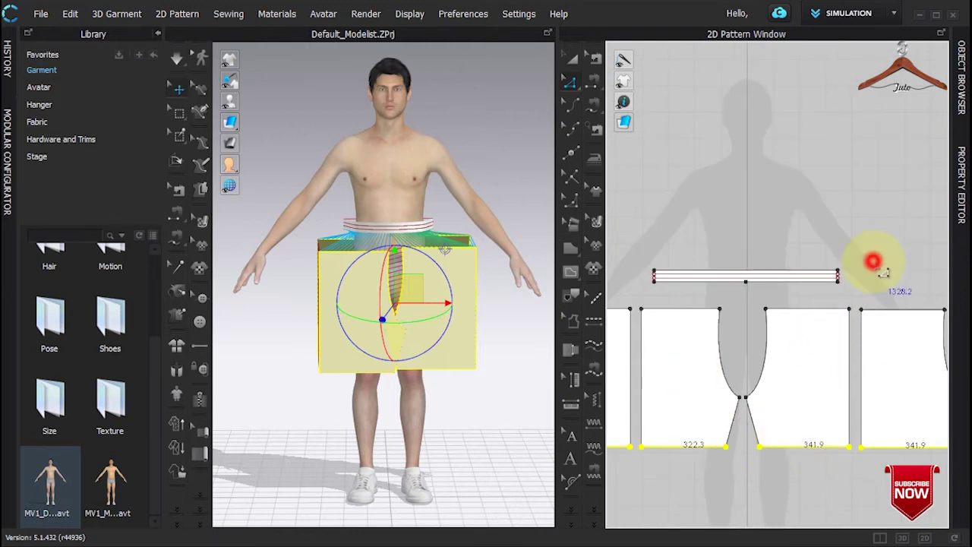
left_click(875, 262)
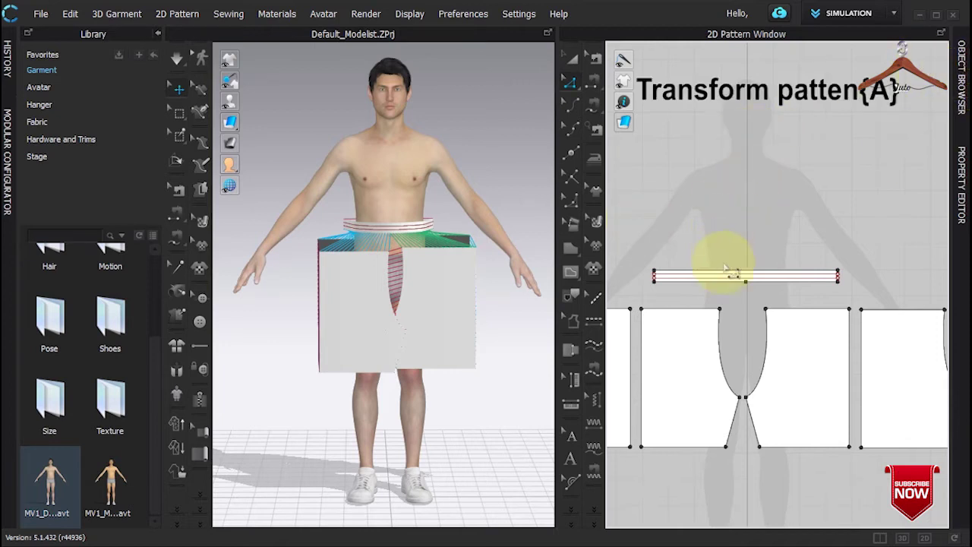
Select the waistband and turn on Elastic for its lines.
left_click(592, 424)
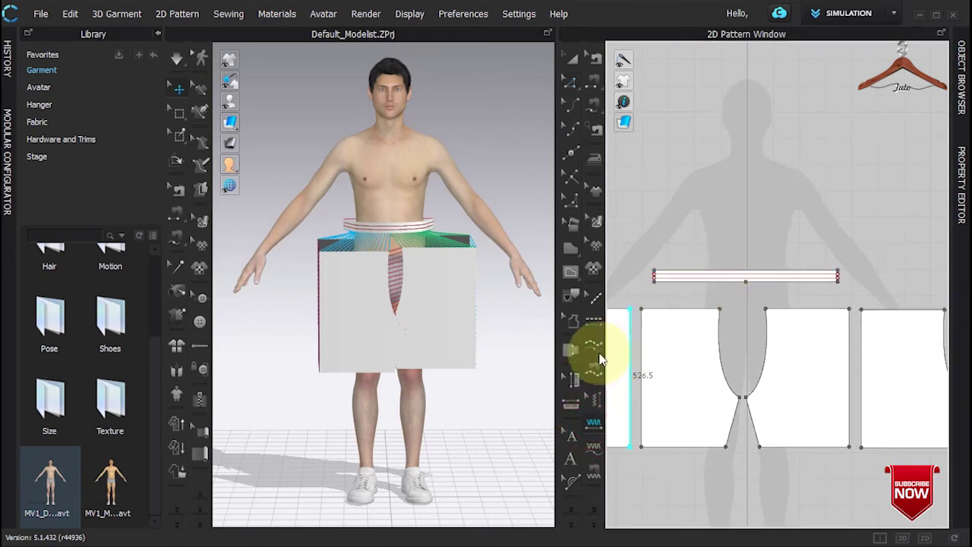
left_click(573, 60)
left_click(675, 274)
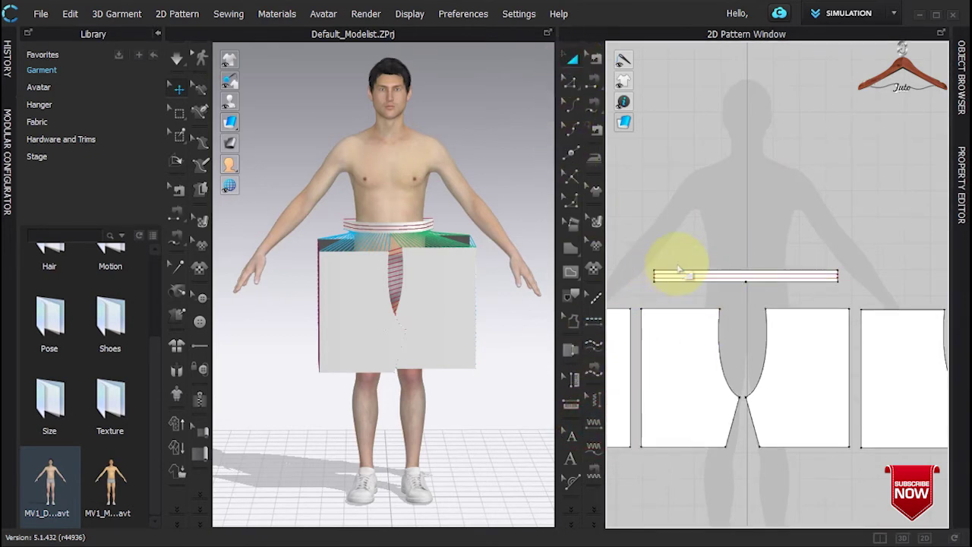
left_click(706, 449)
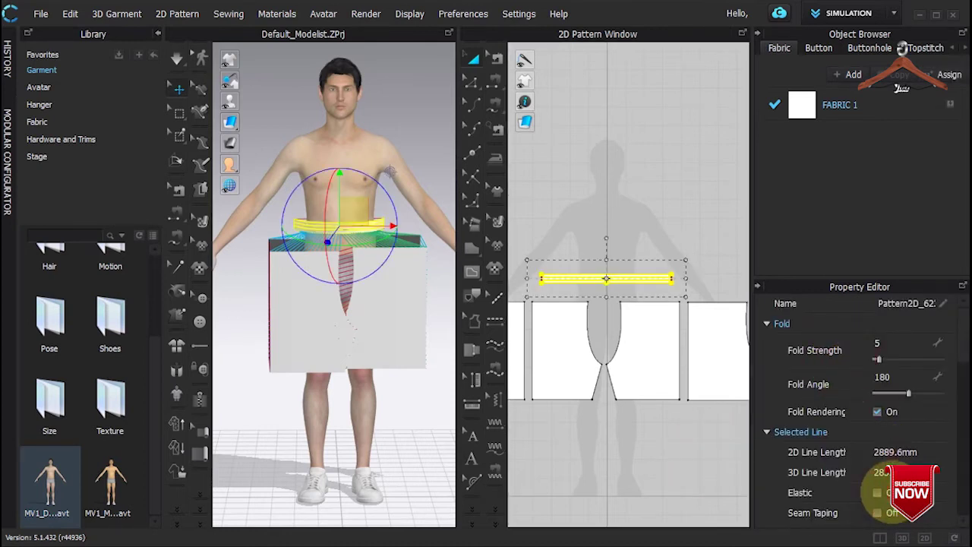
scroll(879, 463, "down", 1)
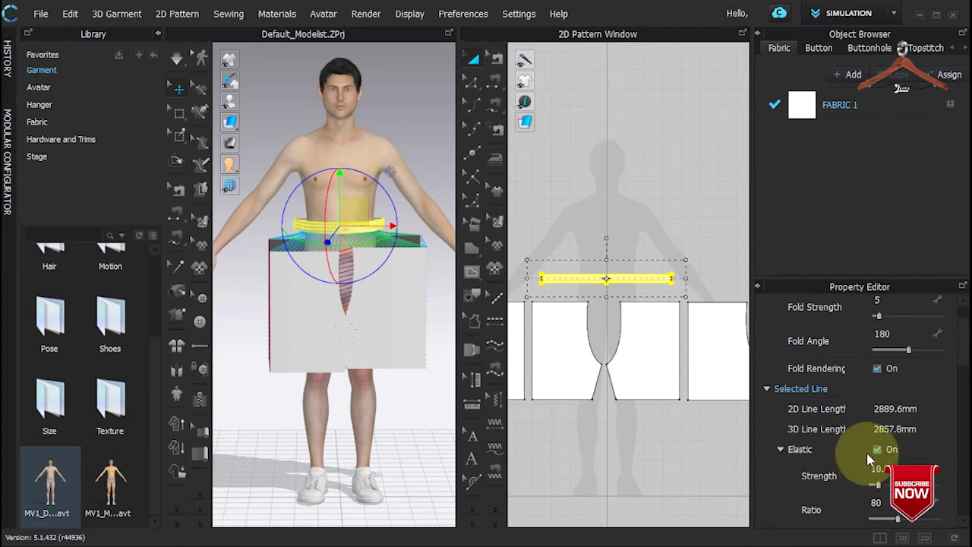
scroll(869, 459, "down", 1)
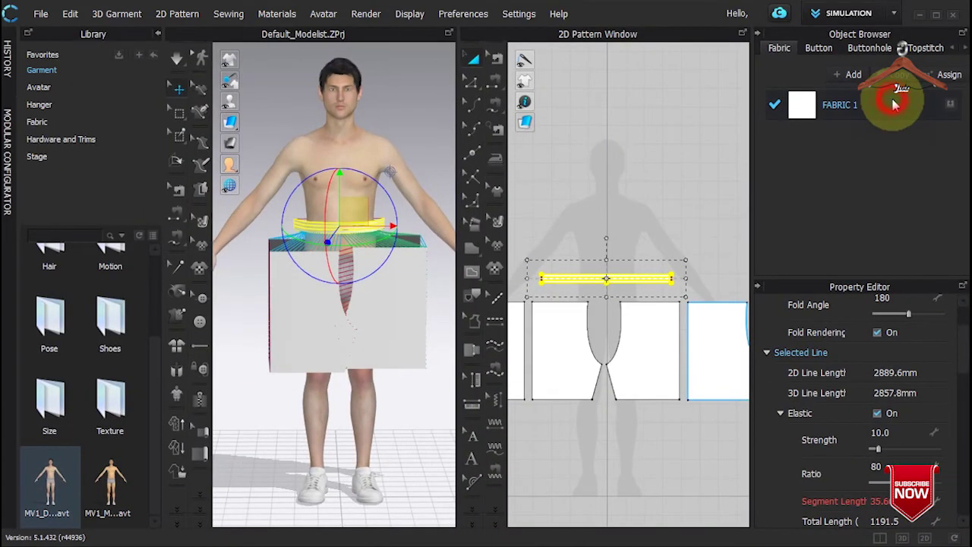
Examine the properties of FABRIC 1, and hide the object and property panels to enlarge the pattern view.
double_click(894, 107)
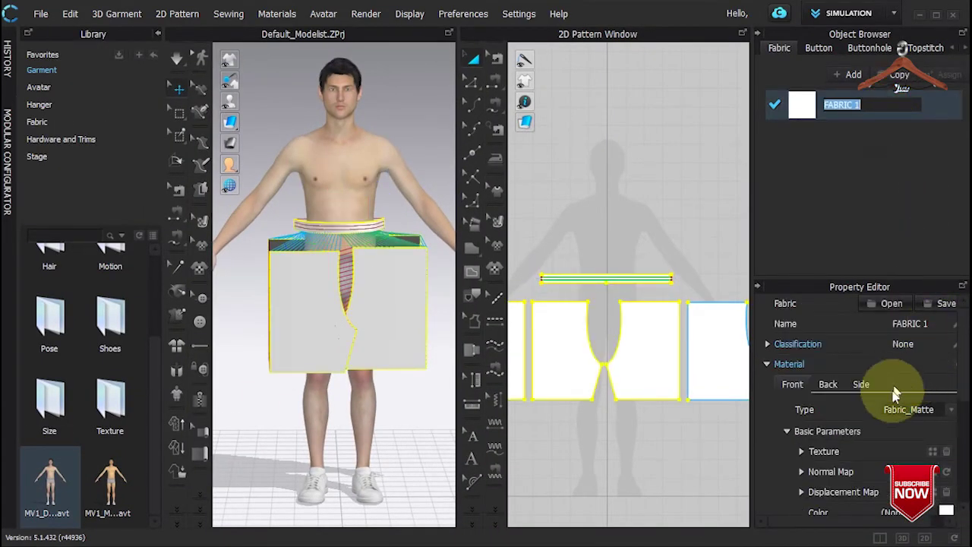
left_click_drag(958, 339, 925, 271)
left_click(873, 190)
left_click(757, 33)
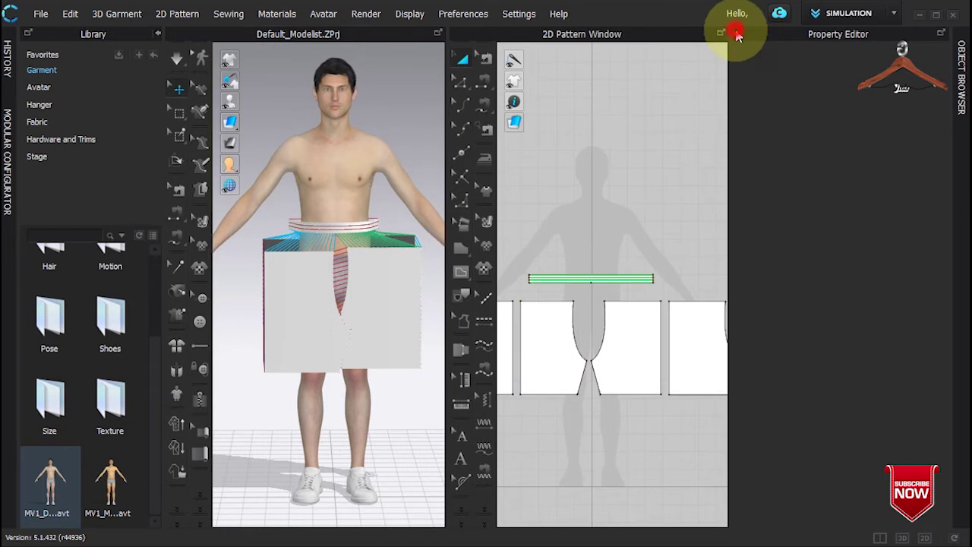
left_click(737, 34)
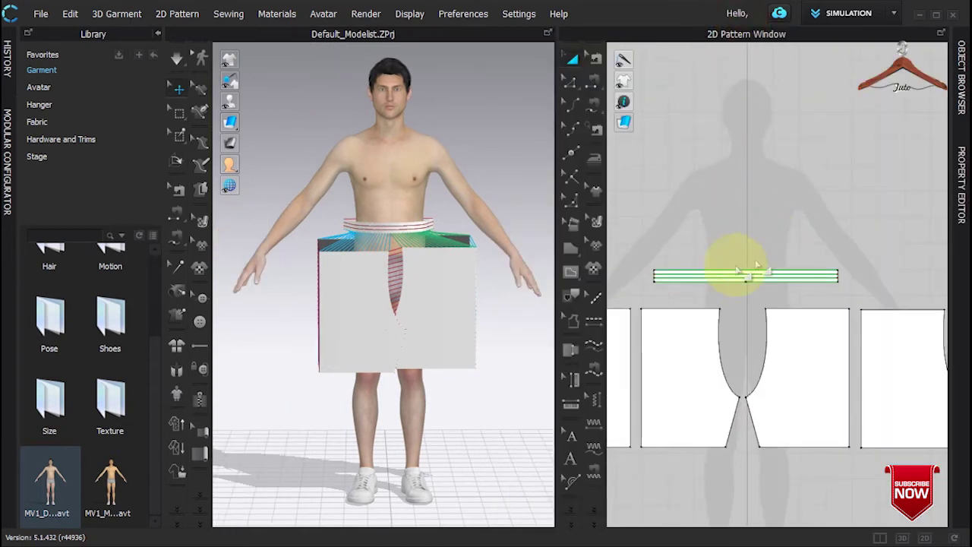
Narrow the waistband symmetrically about its centre, and simulate the shorts onto the avatar.
left_click_drag(640, 246, 825, 290)
key("space")
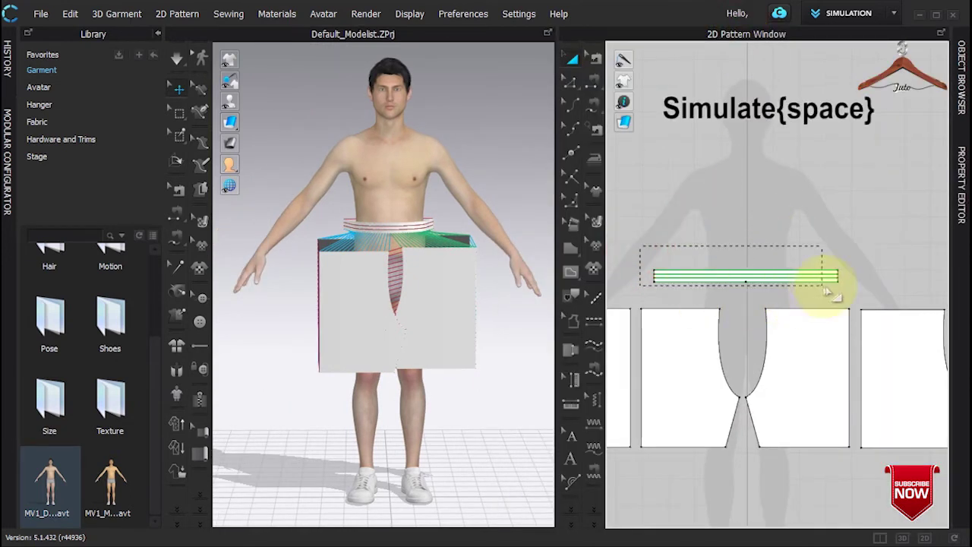
left_click(651, 280)
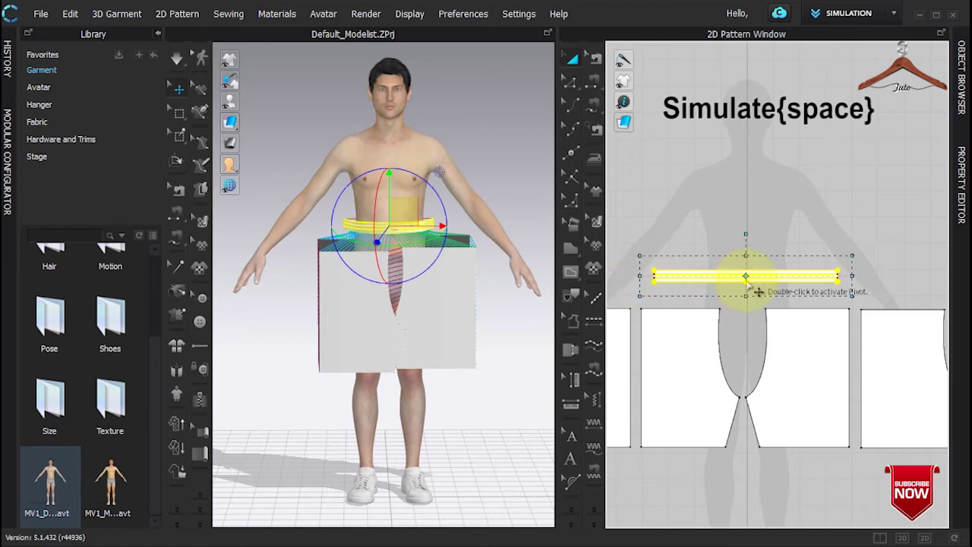
left_click(642, 278)
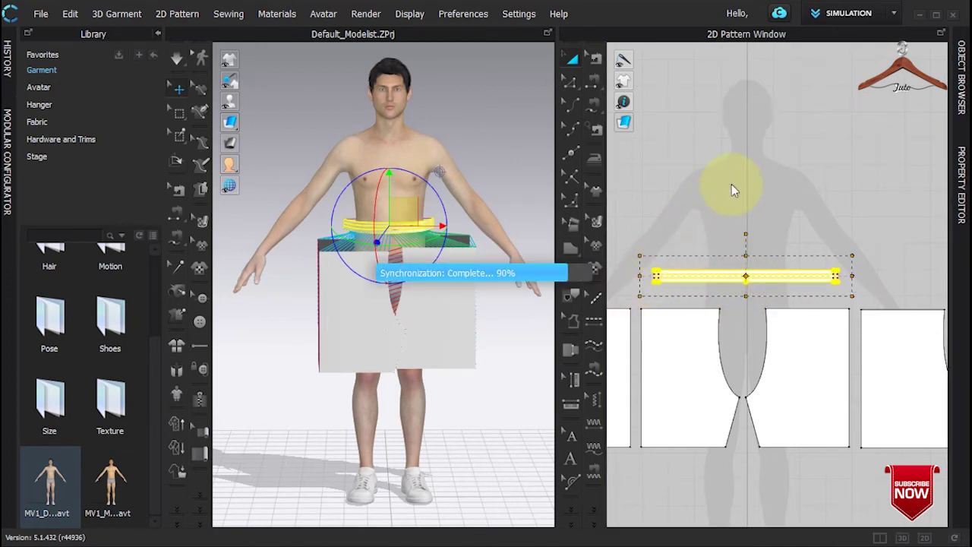
left_click(798, 230)
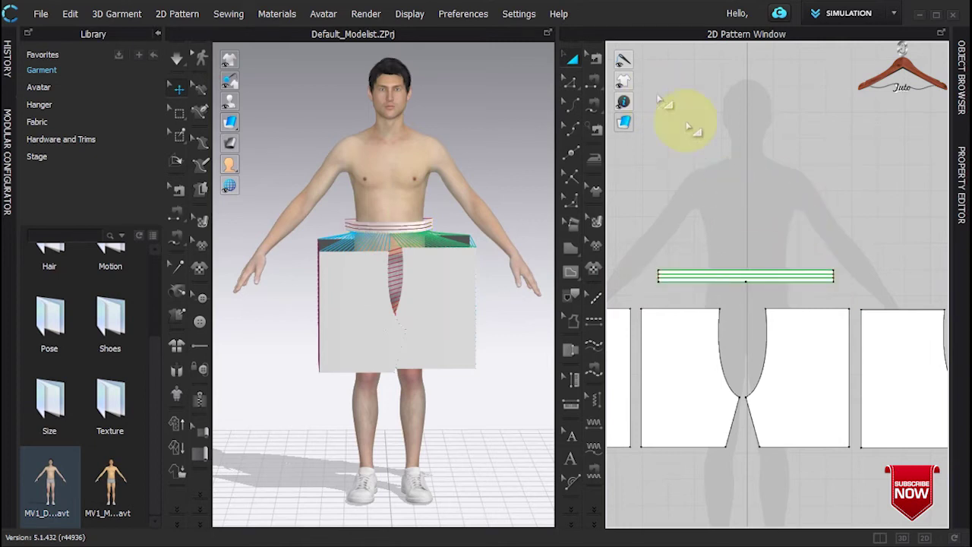
mouse_move(299, 141)
right_mouse_down()
mouse_move(456, 174)
mouse_move(650, 130)
mouse_move(253, 131)
mouse_move(315, 133)
right_mouse_up()
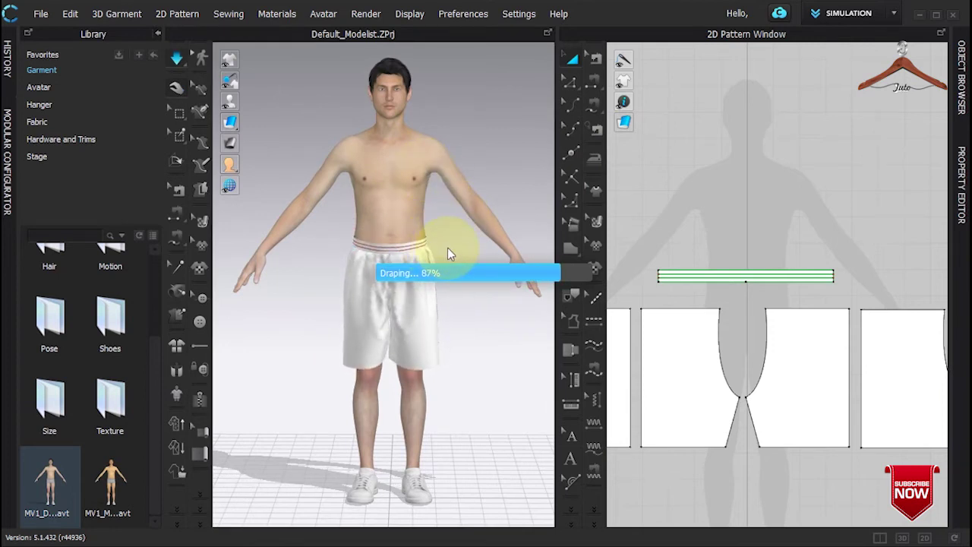
Try pulling the back of the shorts upward at the waist, and undo the pull.
right_click_drag(345, 216, 646, 234)
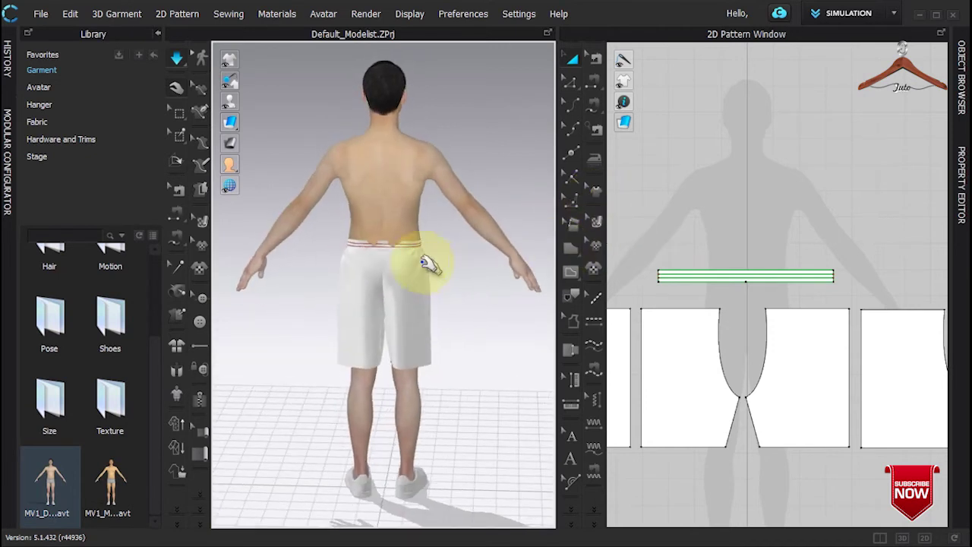
left_click(406, 250)
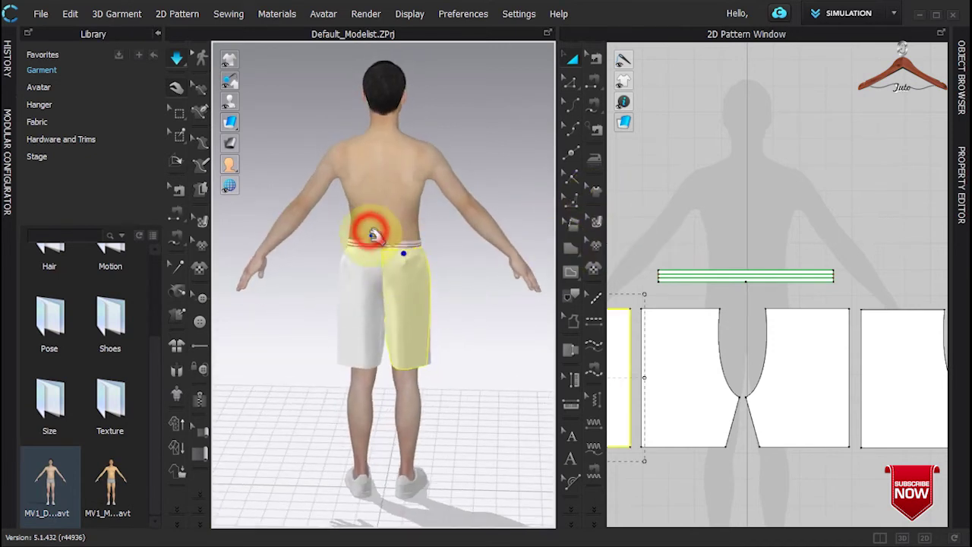
left_click_drag(410, 242, 390, 244)
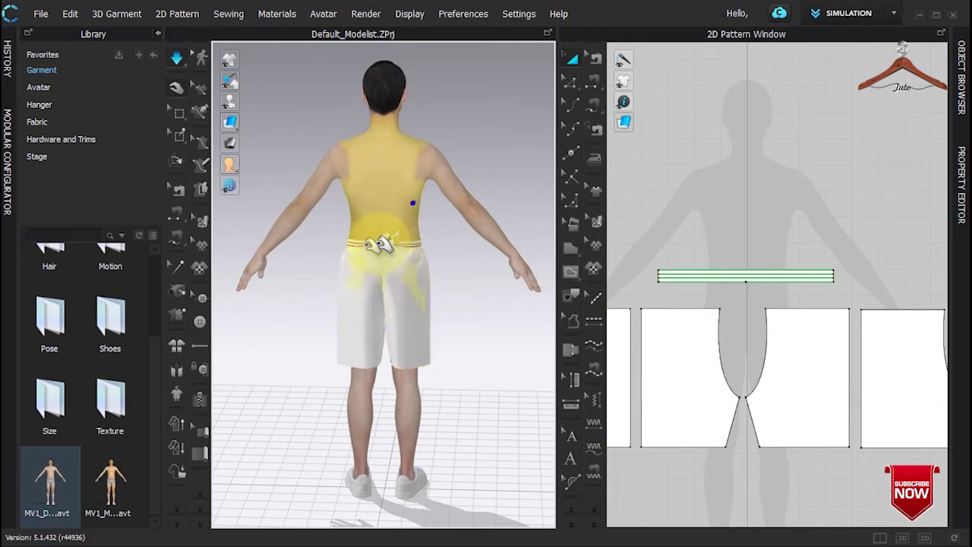
scroll(391, 245, "up", 3)
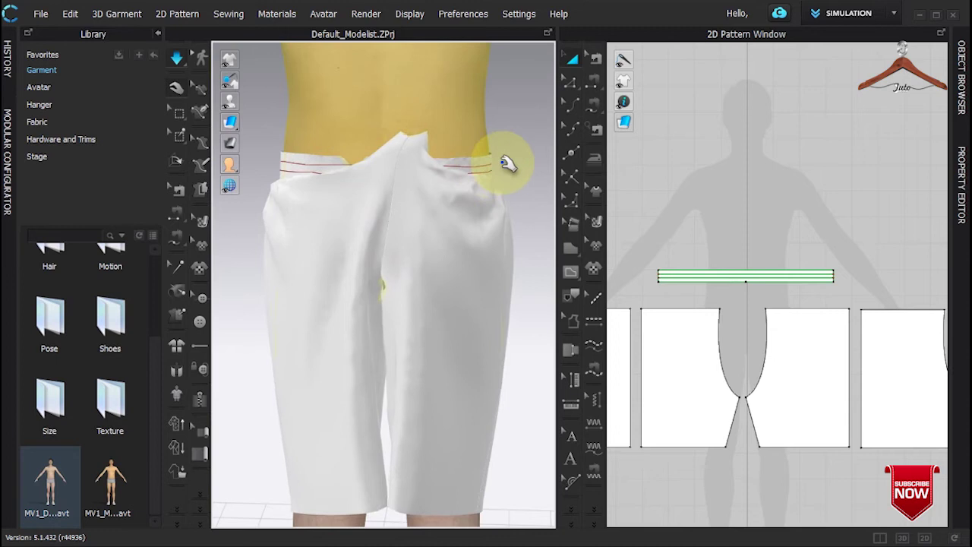
key("ctrl+z")
left_click(417, 184)
scroll(421, 191, "down", 5)
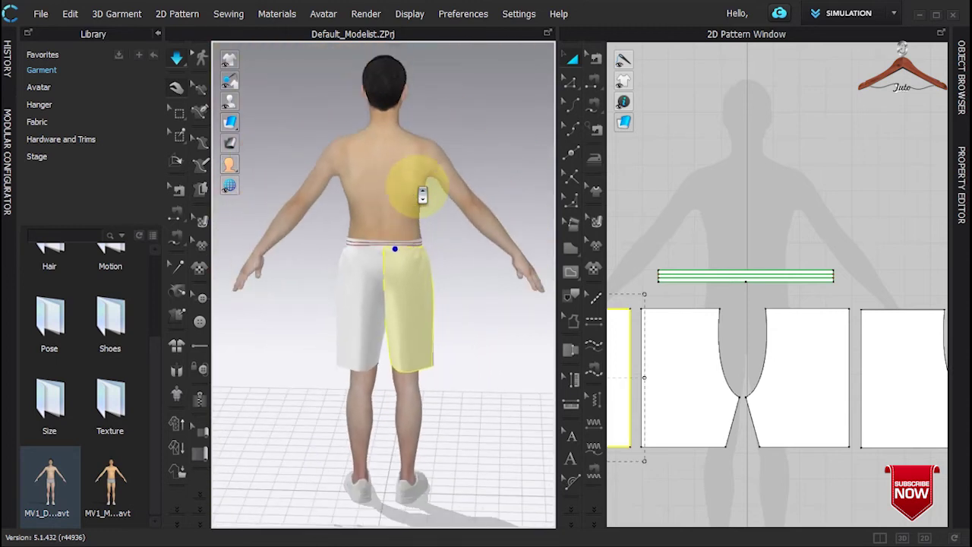
Fine-tune the waistband symmetrically to a slightly narrower width, and simulate the garment again.
right_click_drag(505, 187, 304, 233)
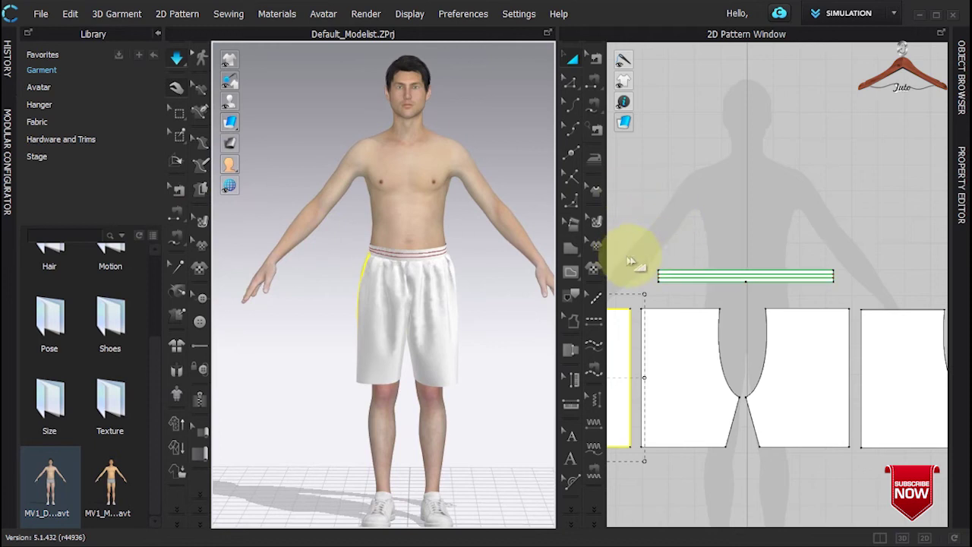
left_click_drag(645, 253, 849, 293)
left_click(758, 290)
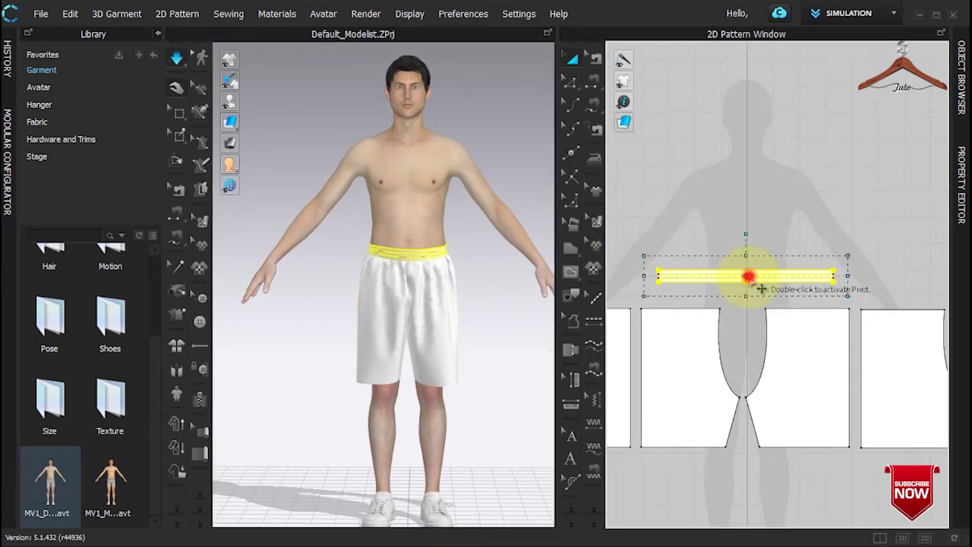
left_click(645, 278)
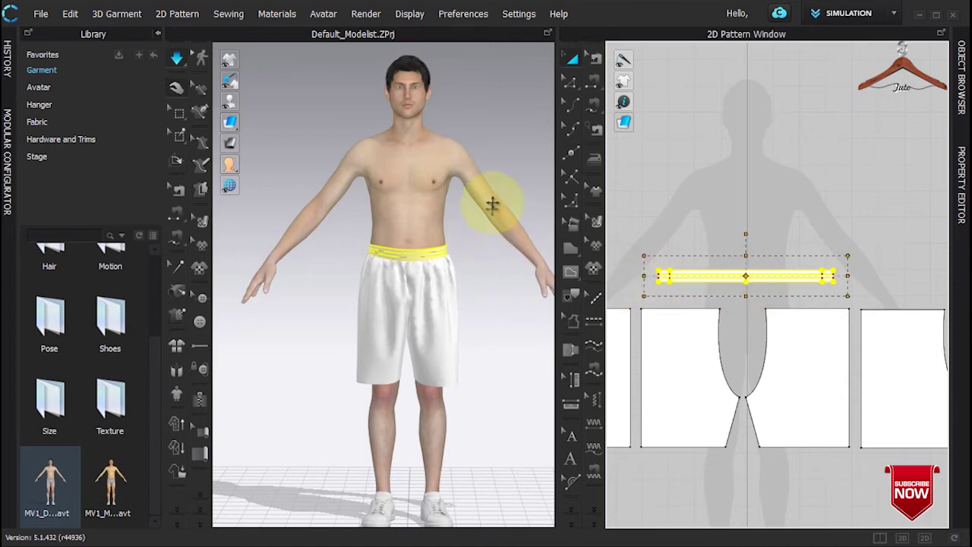
key("w")
right_click_drag(506, 163, 217, 184)
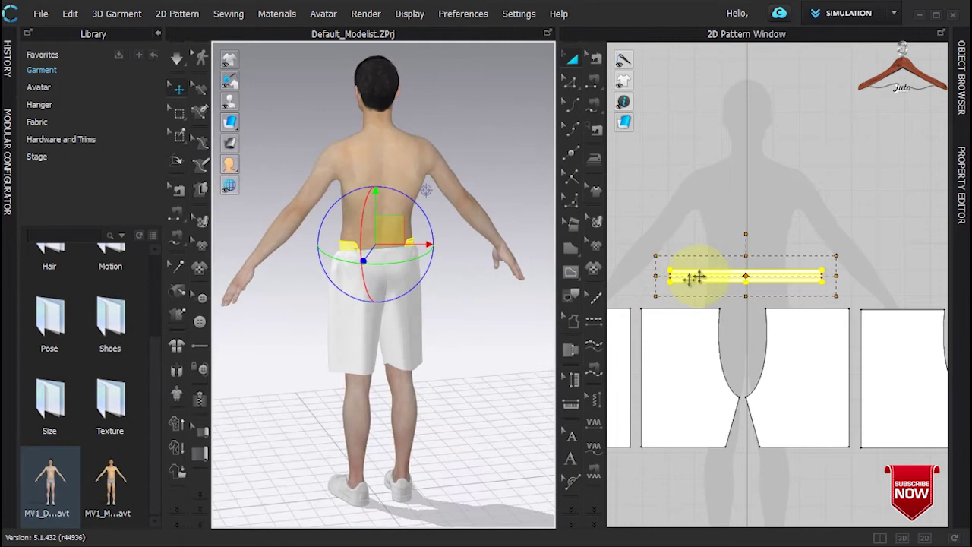
left_click(647, 274)
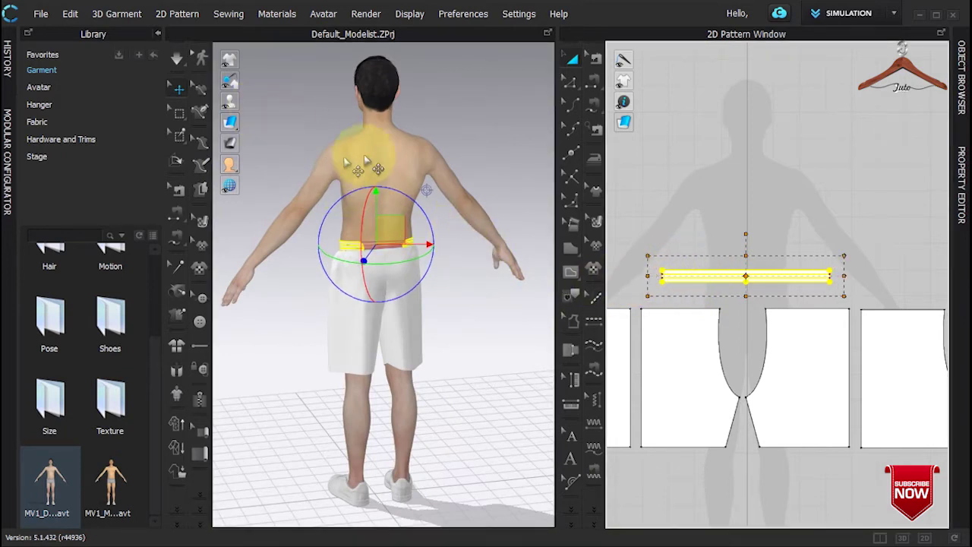
key("space")
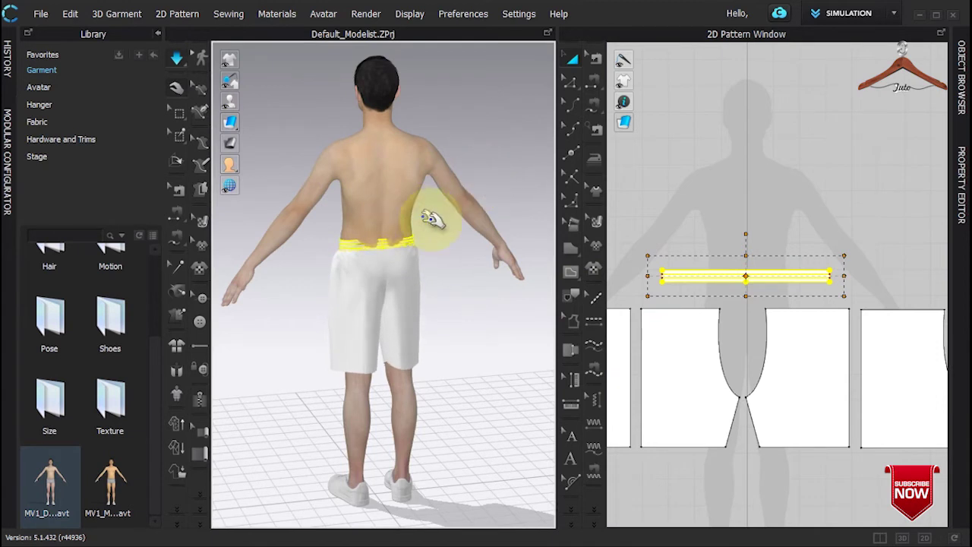
Pull the back of the simulated shorts down slightly at the waist, and check the fit from the front.
mouse_move(376, 254)
left_mouse_down()
mouse_move(386, 237)
mouse_move(405, 235)
mouse_move(382, 227)
mouse_move(393, 226)
mouse_move(379, 266)
left_mouse_up()
scroll(425, 265, "up", 3)
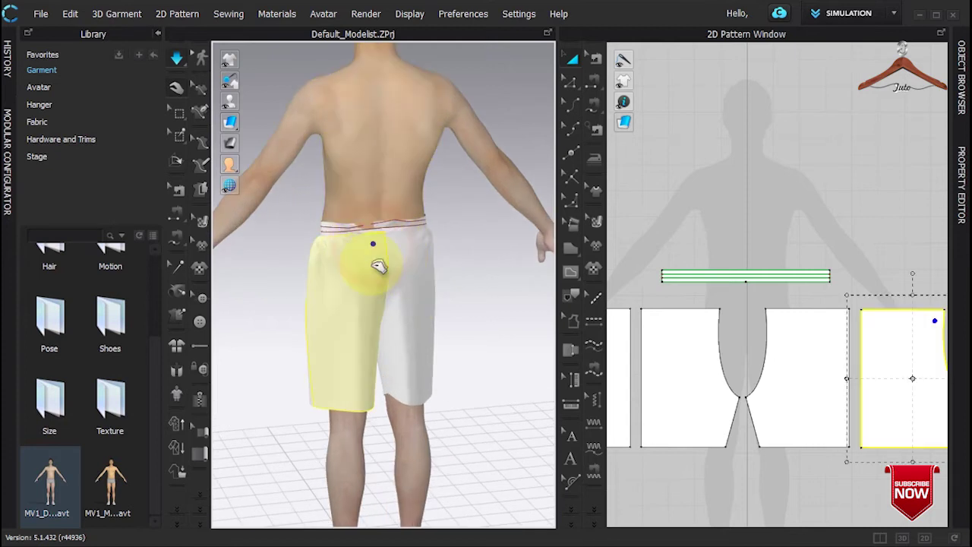
key("2")
scroll(770, 243, "up", 3)
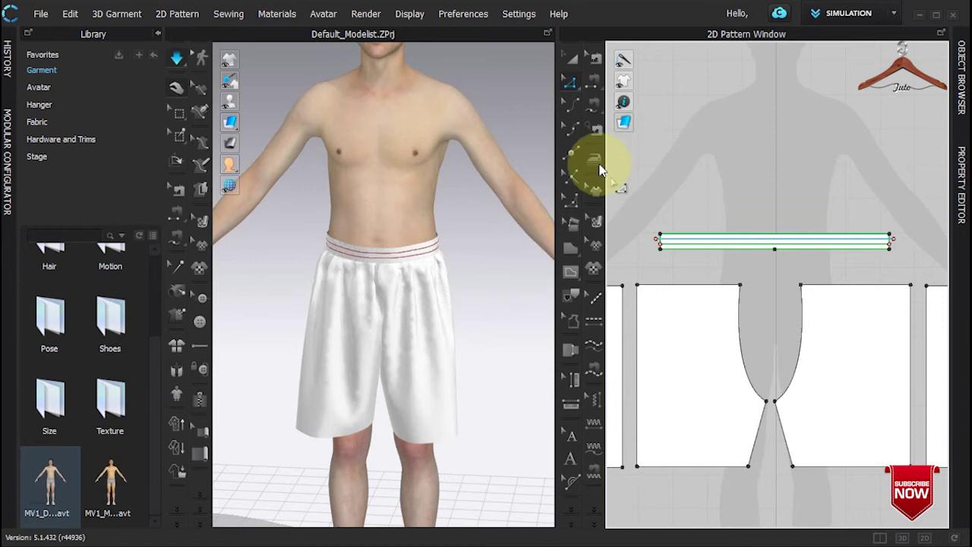
Delete the internal lines inside the waistband, and switch to Edit Pattern.
left_click(571, 59)
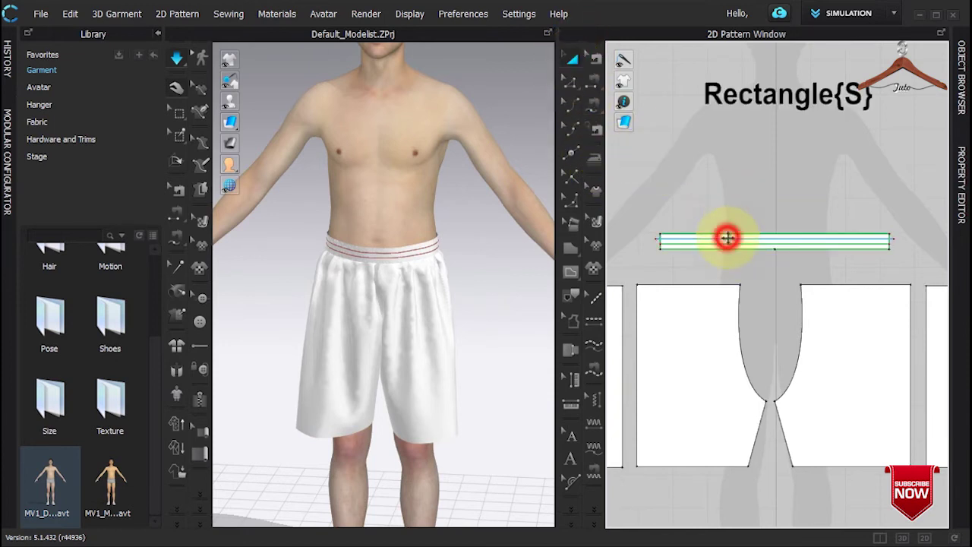
left_click(726, 238)
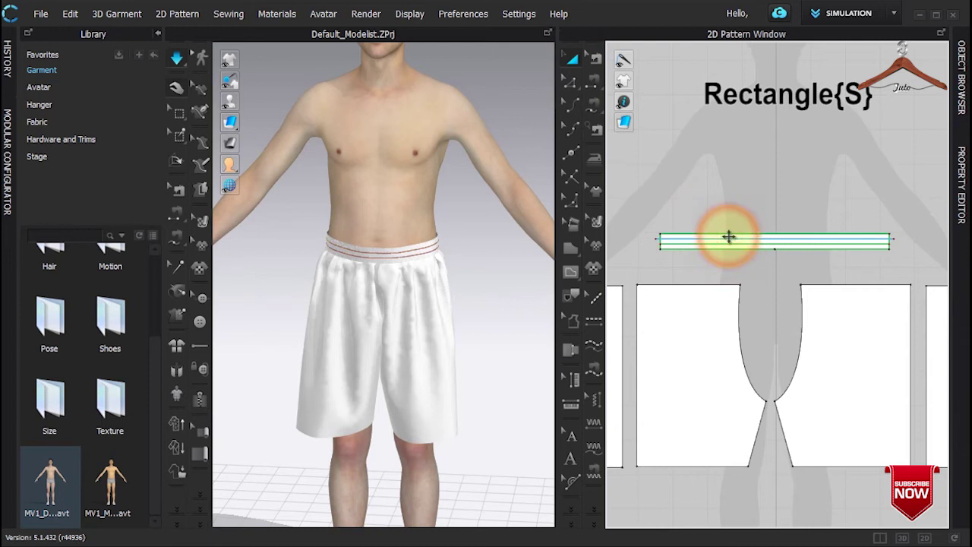
right_click(727, 240)
right_click(728, 240)
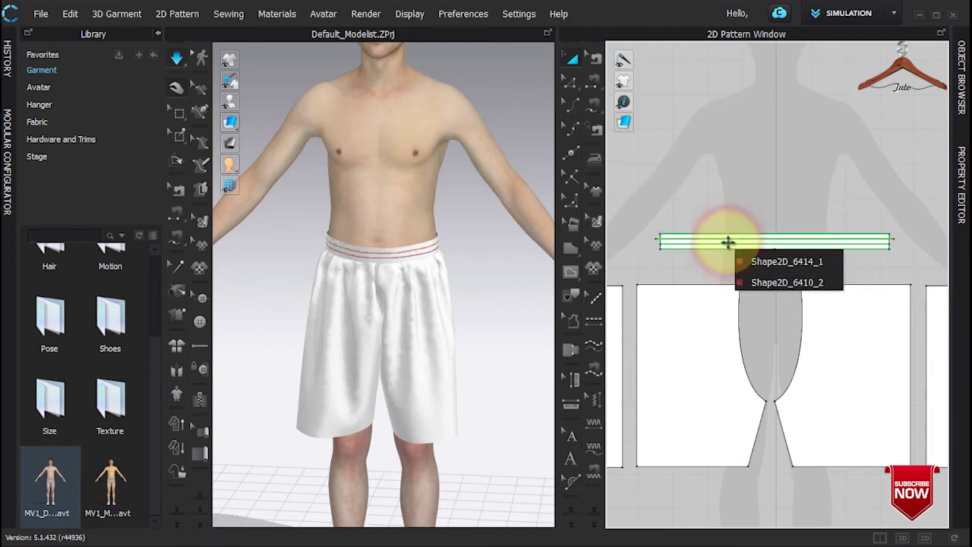
left_click(790, 261)
right_click(727, 242)
key("z")
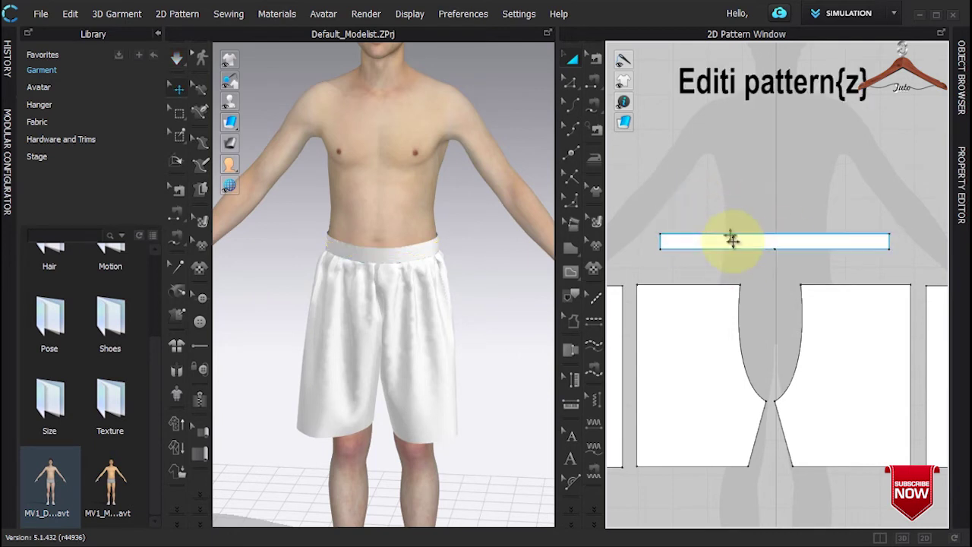
Draw a rectangular pattern about 365 mm tall below the hem of the avatar's right front leg panel.
scroll(769, 334, "down", 2)
middle_click_drag(759, 379, 764, 228)
scroll(695, 409, "down", 1)
middle_click_drag(690, 408, 781, 386)
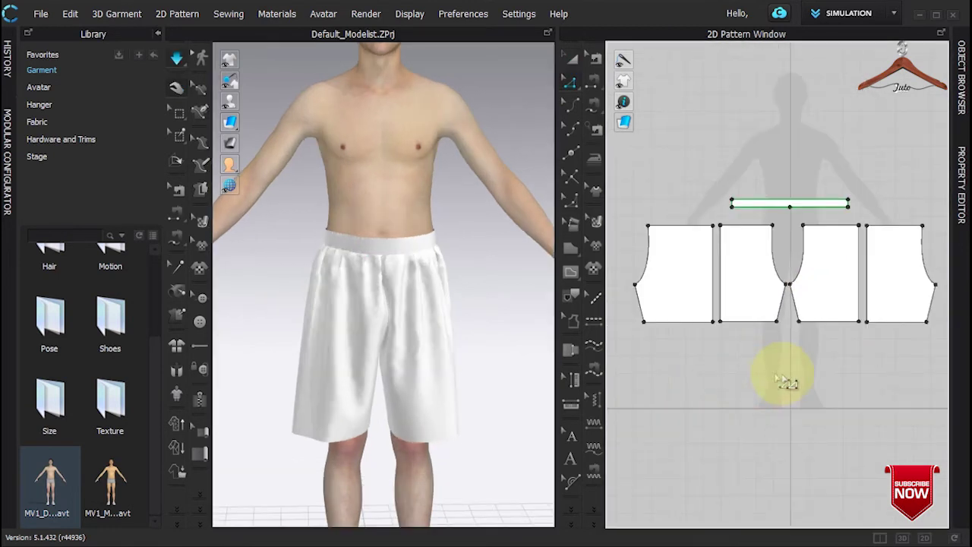
scroll(789, 382, "up", 3)
scroll(727, 356, "up", 1)
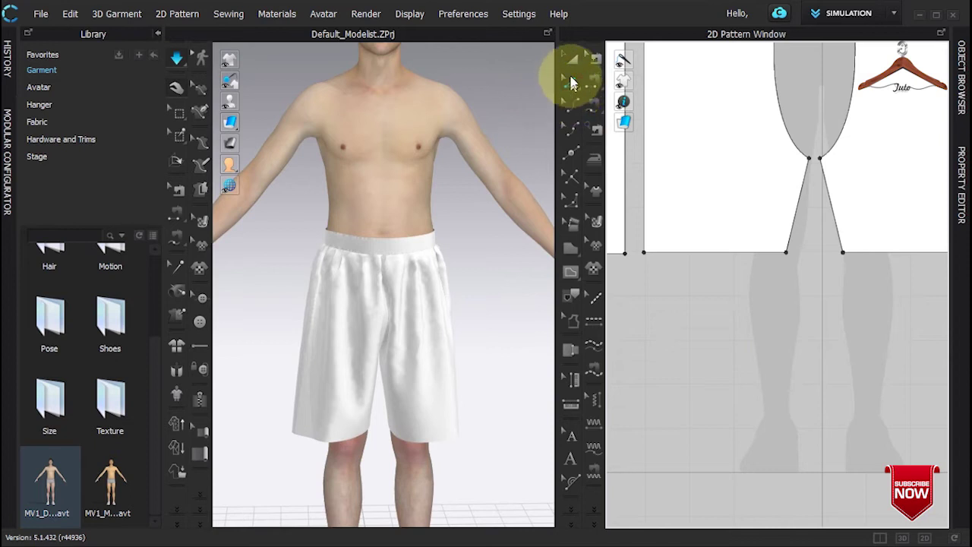
left_click(570, 249)
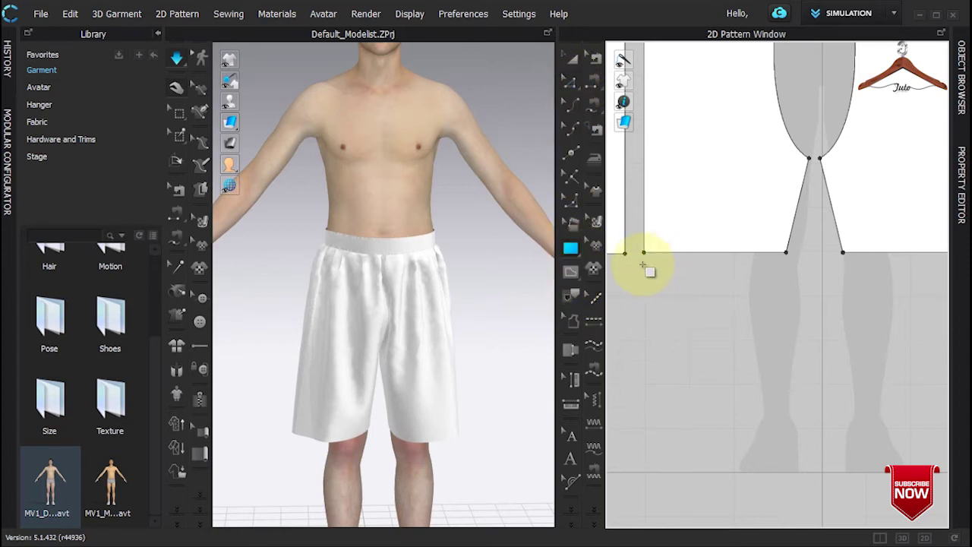
left_click_drag(644, 262, 737, 425)
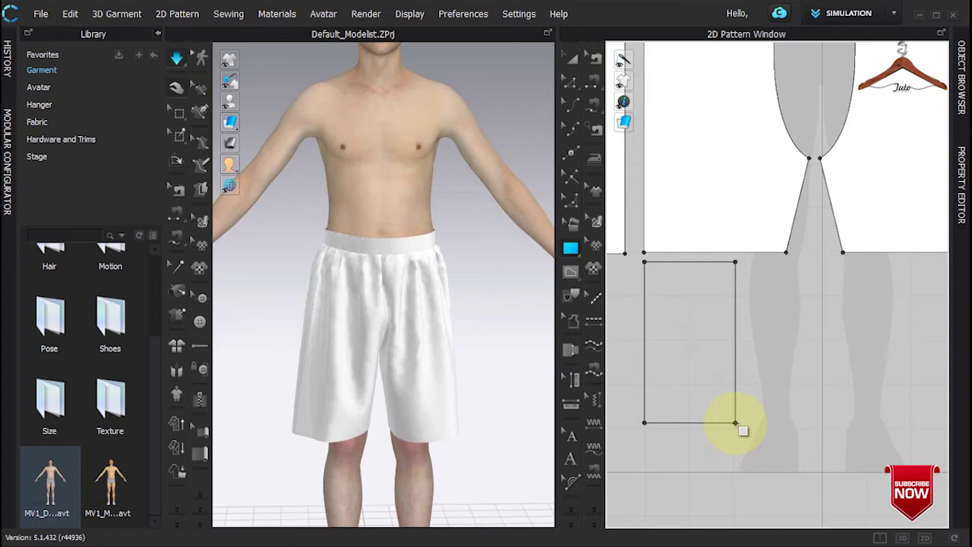
Taper the new rectangle by moving its lower inner corner horizontally inward.
left_click(569, 82)
left_click_drag(759, 410, 699, 425)
left_click(701, 427)
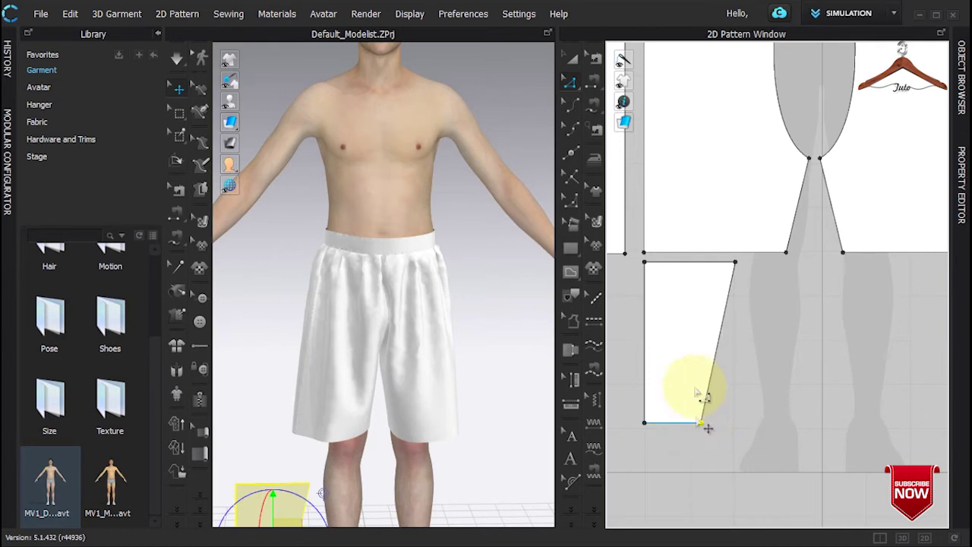
Move the tapered pattern closer to the avatar's lower leg silhouette, and unfold it along its straight vertical edge.
left_click_drag(681, 342, 726, 355)
key("z")
left_click(666, 334)
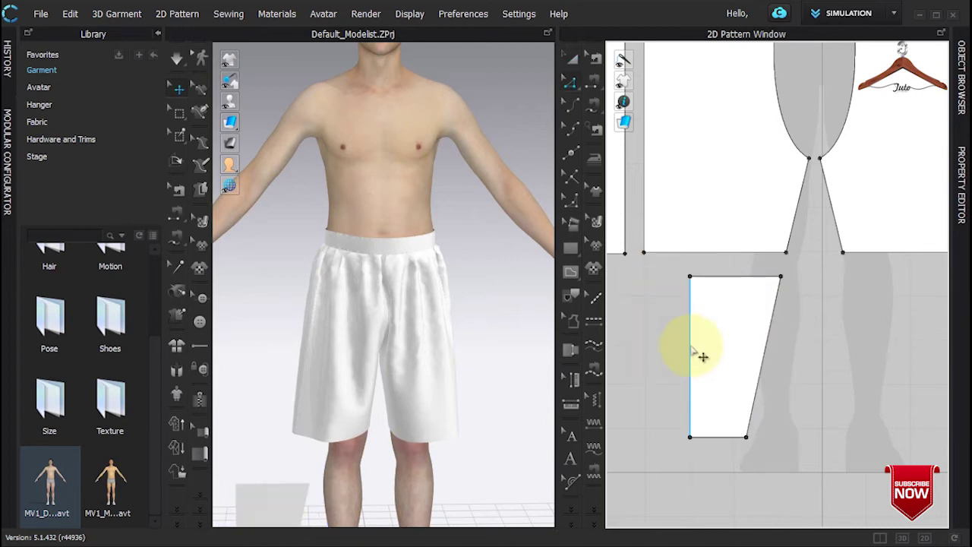
right_click(690, 345)
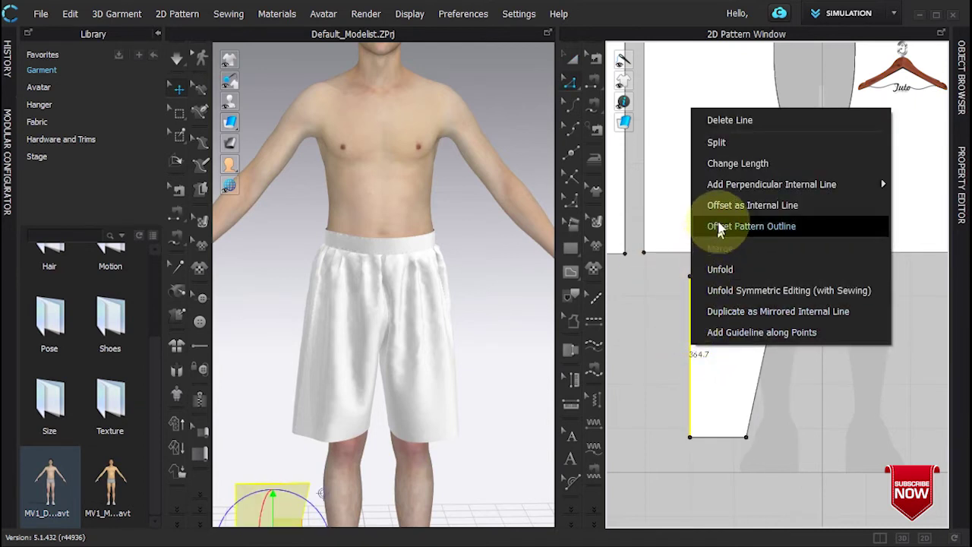
left_click(720, 270)
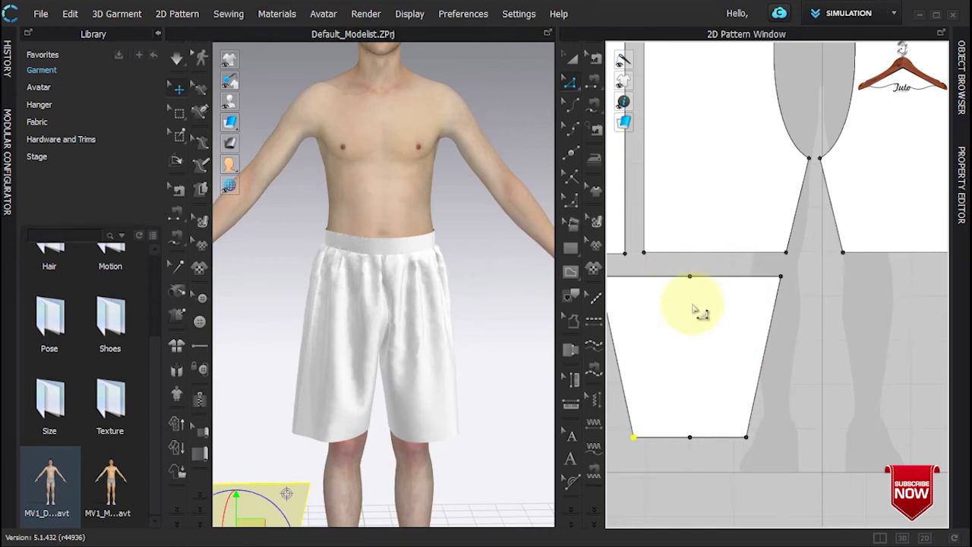
Show the avatar's arrangement points and arrange the tapered pattern around the outer side of the right lower leg.
scroll(430, 400, "down", 5)
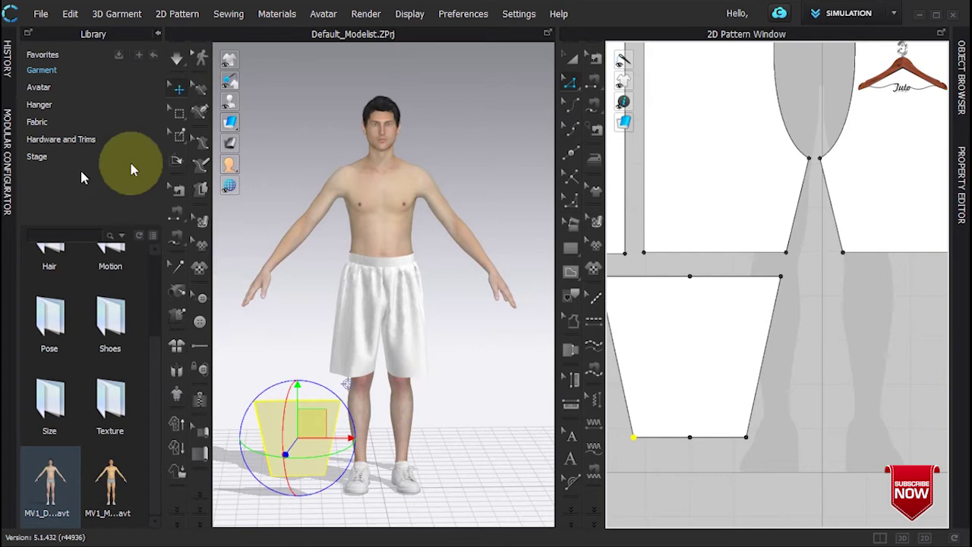
mouse_move(230, 101)
left_click(283, 113)
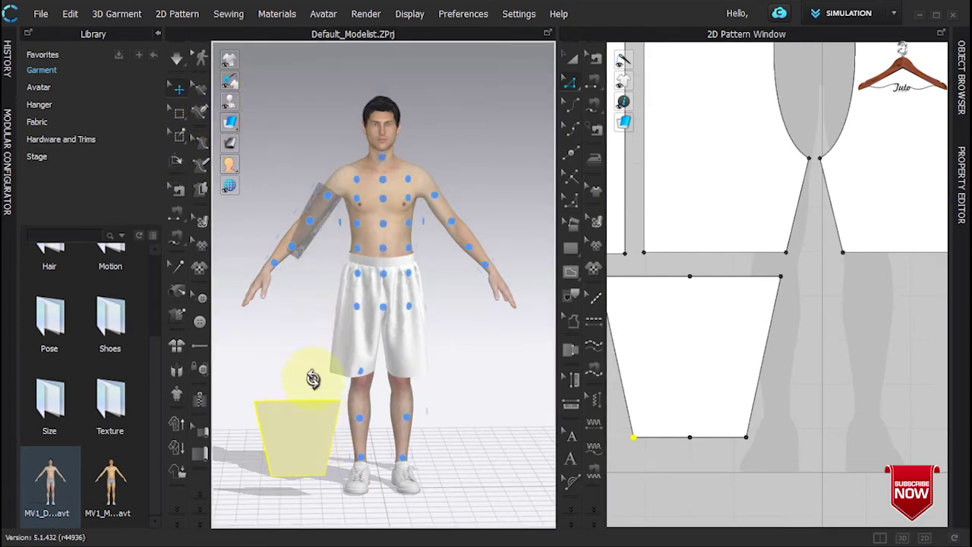
right_click_drag(303, 346, 461, 347)
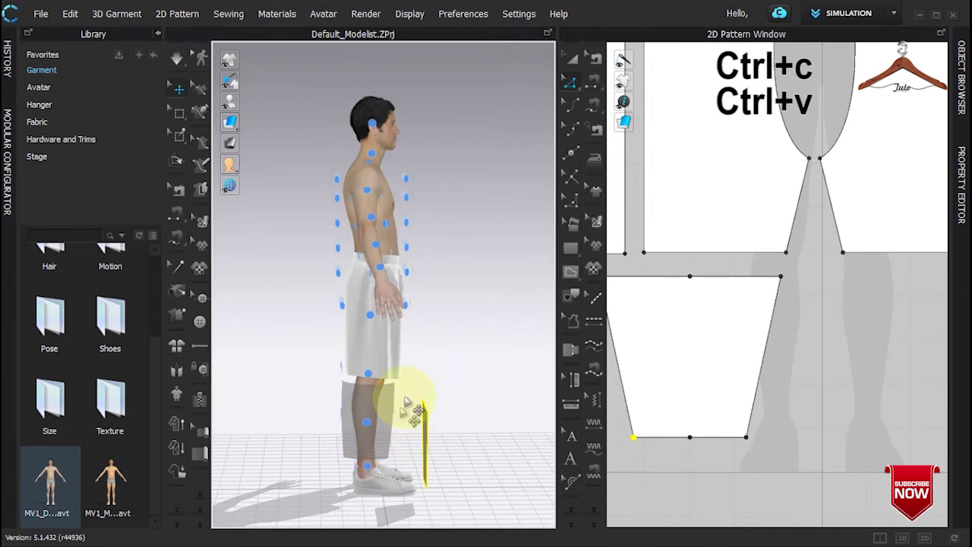
left_click(367, 425)
Adjust the arranged piece's 3D position so it sits closer around the avatar's right lower leg.
right_click_drag(452, 364, 280, 363)
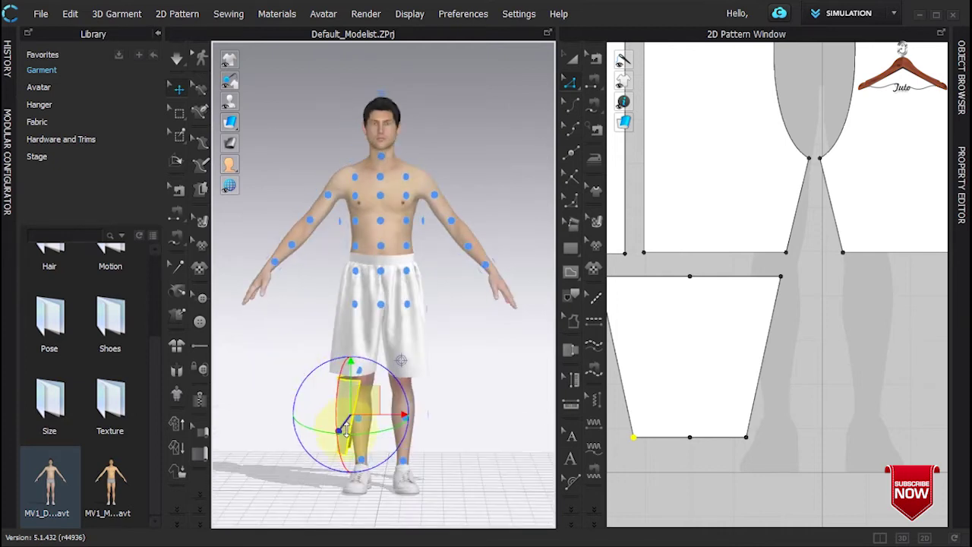
left_click_drag(302, 431, 308, 439)
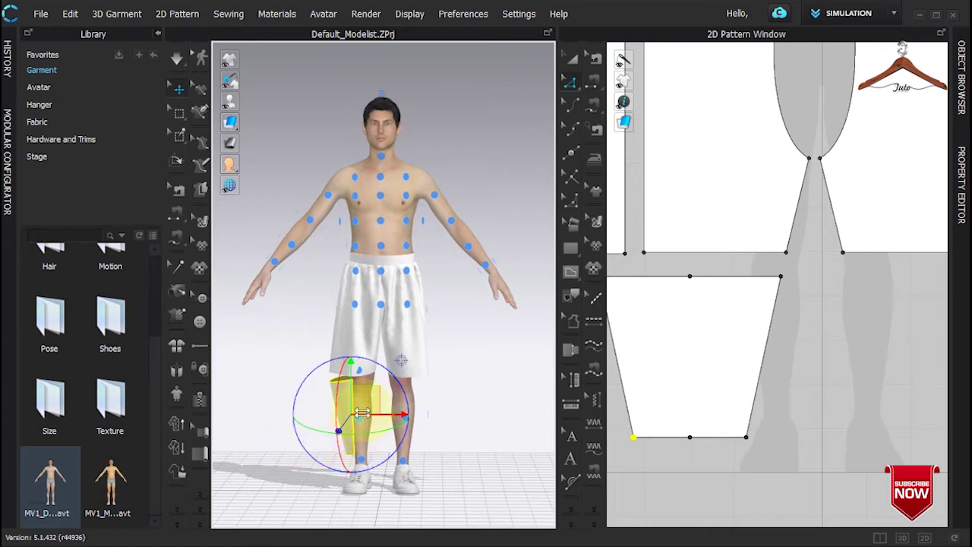
left_click_drag(362, 404, 372, 410)
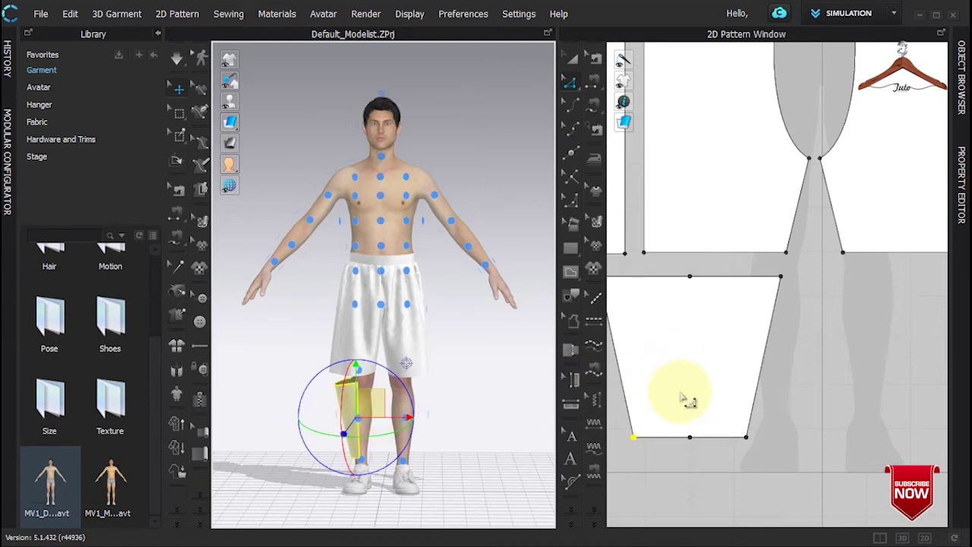
left_click(681, 396)
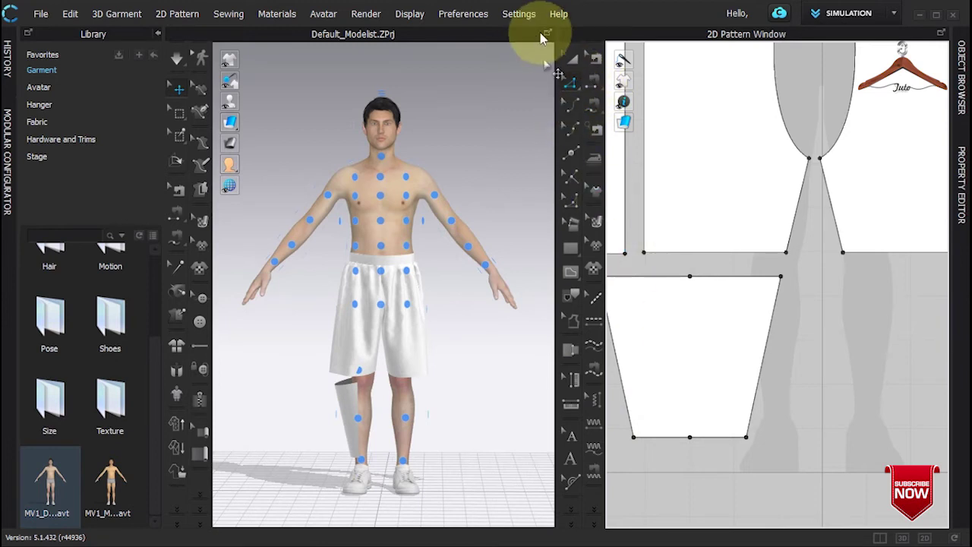
Copy the tapered pattern and paste the duplicate beside the original, below the avatar's left leg panel.
left_click(569, 61)
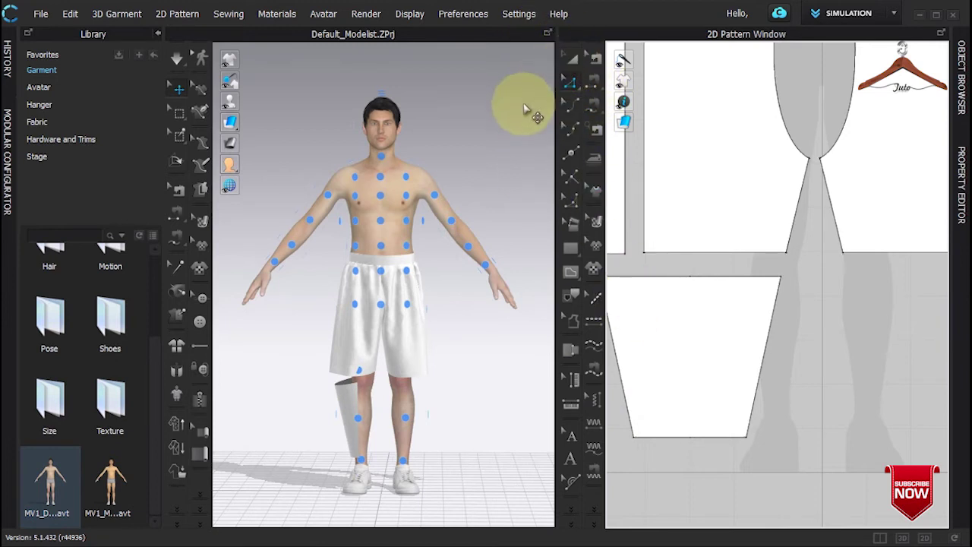
key("z")
left_click(685, 377)
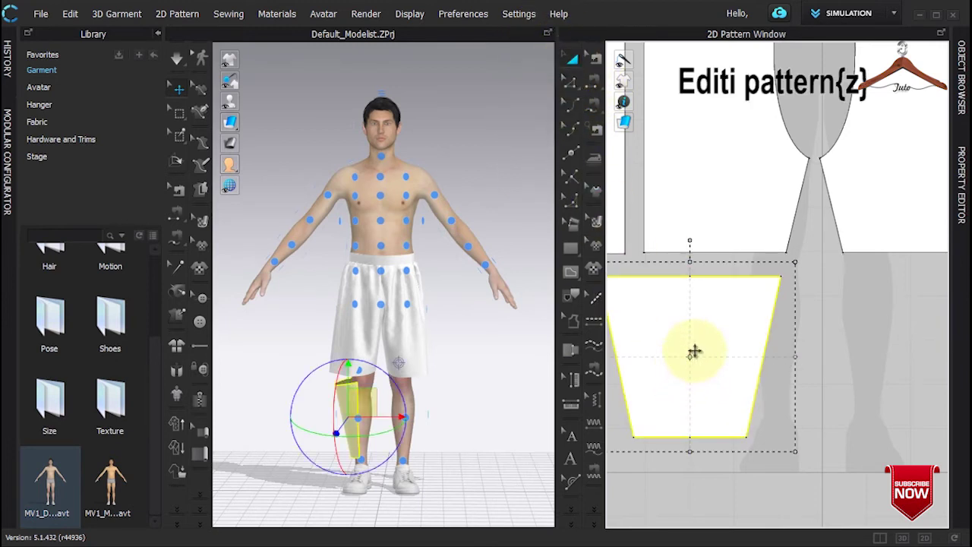
left_click_drag(703, 364, 887, 362)
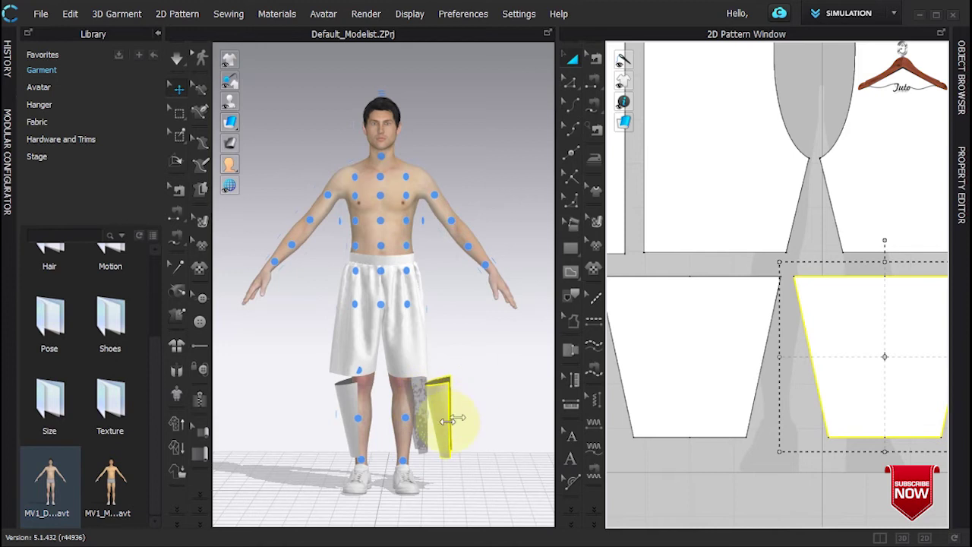
Arrange the copied pattern around the outer side of the avatar's left lower leg.
right_click_drag(495, 358, 319, 351)
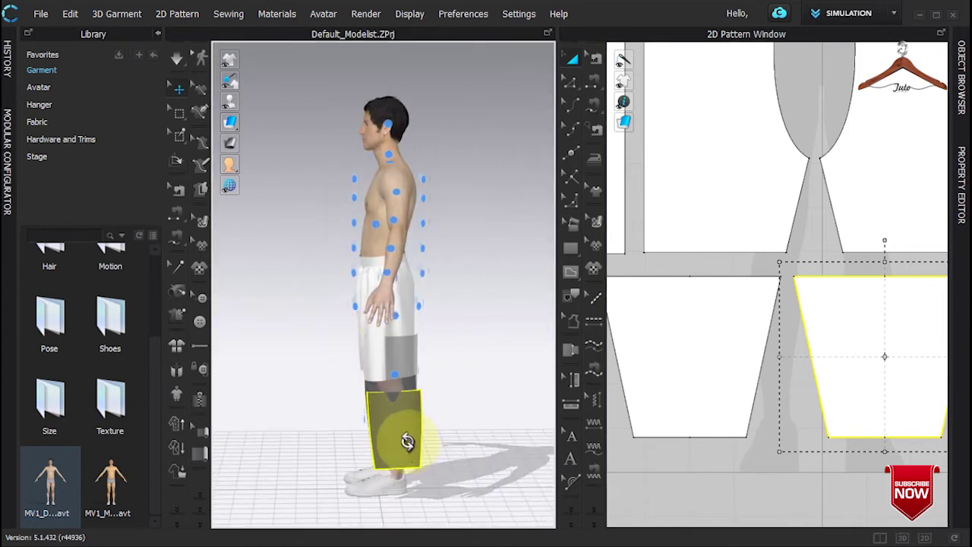
left_click_drag(398, 430, 473, 419)
key("ctrl+z")
right_click_drag(325, 391, 437, 428)
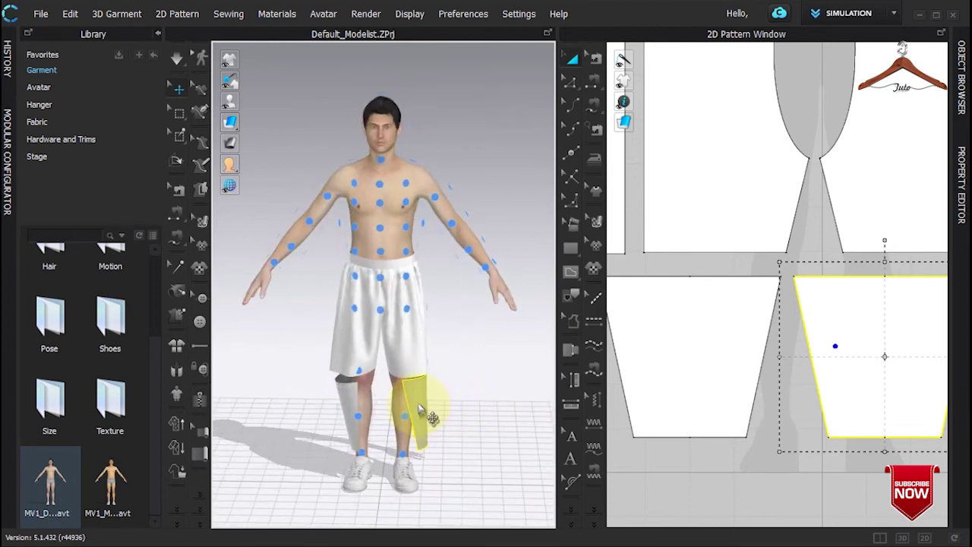
Shift the copied piece slightly inward and down in 3D to align it with the left lower leg.
left_click(431, 393)
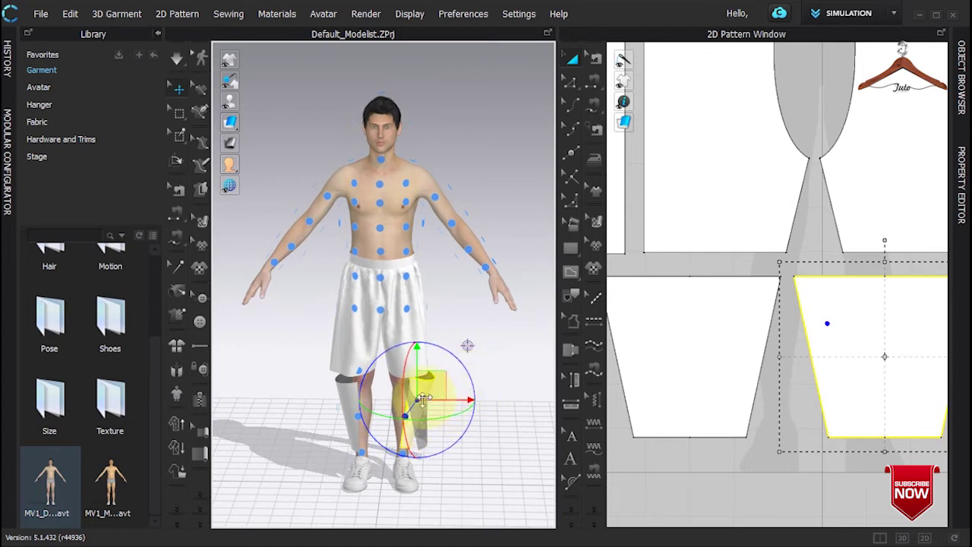
left_click_drag(429, 392, 426, 395)
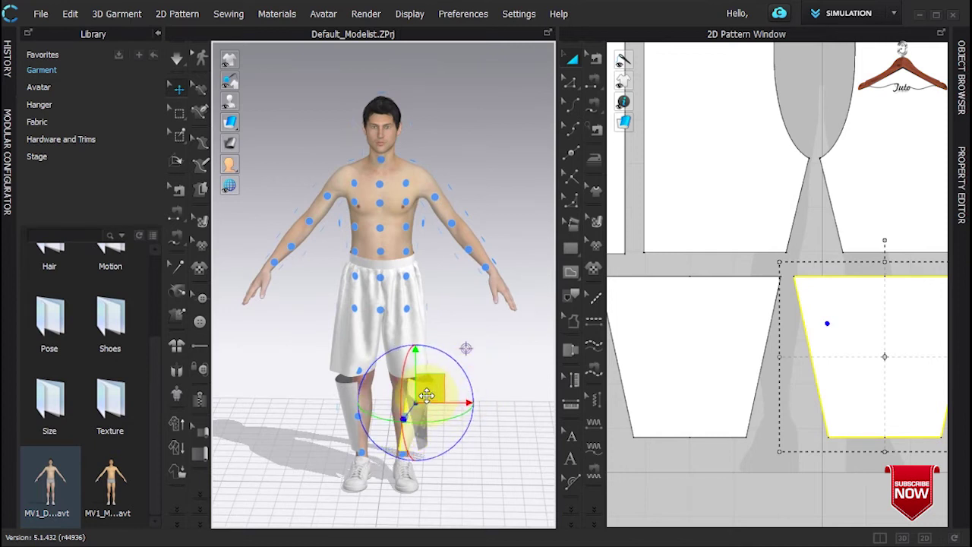
left_click(460, 373)
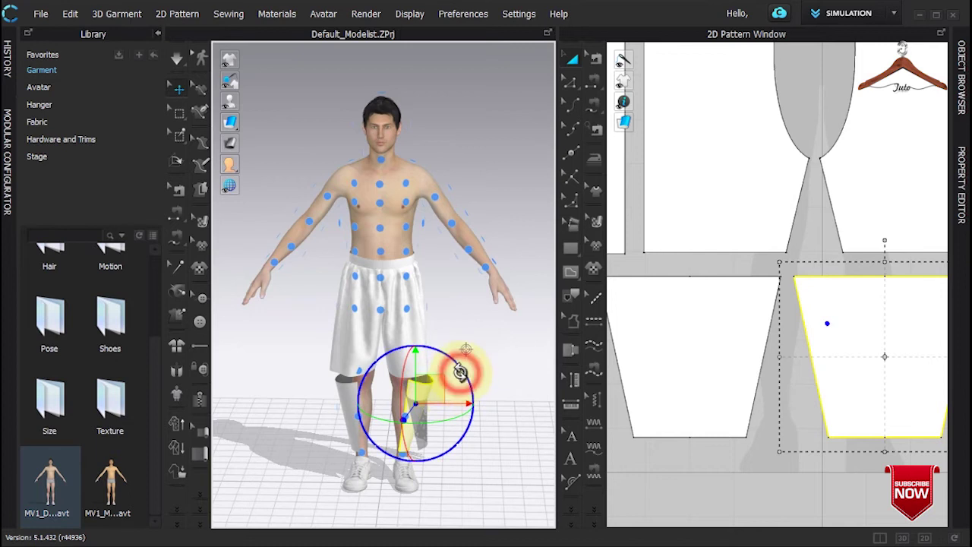
left_click(440, 403)
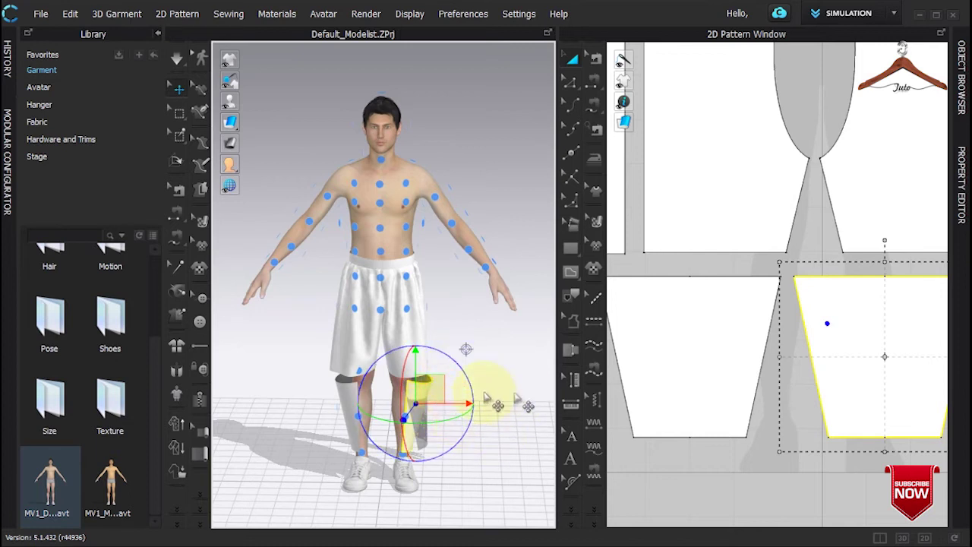
left_click_drag(439, 386, 436, 388)
left_click(820, 416)
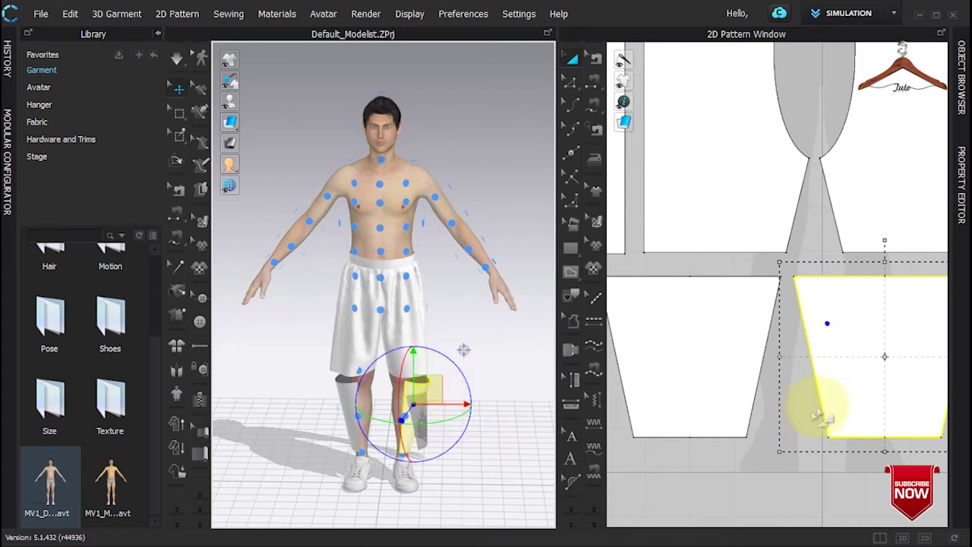
middle_click_drag(830, 401, 750, 390)
scroll(749, 387, "up", 3)
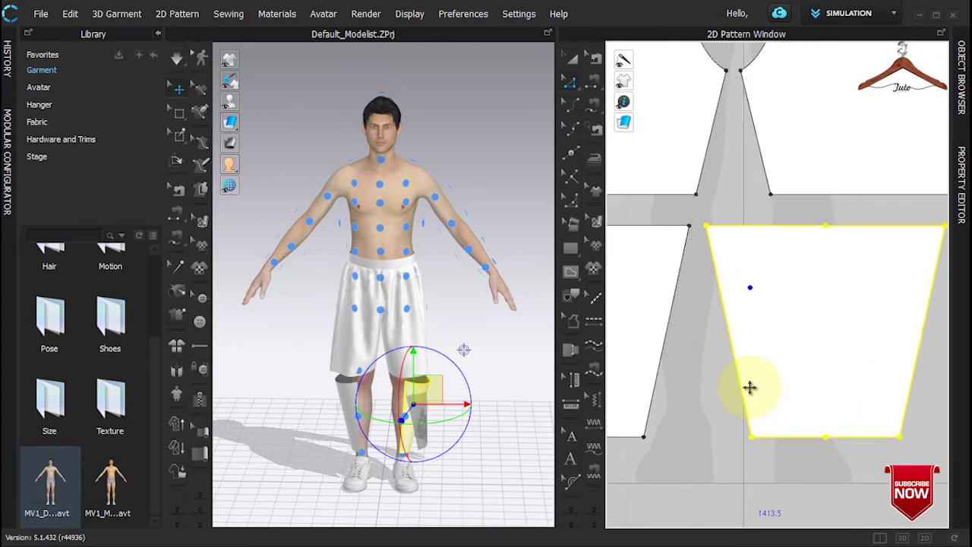
right_click(747, 370)
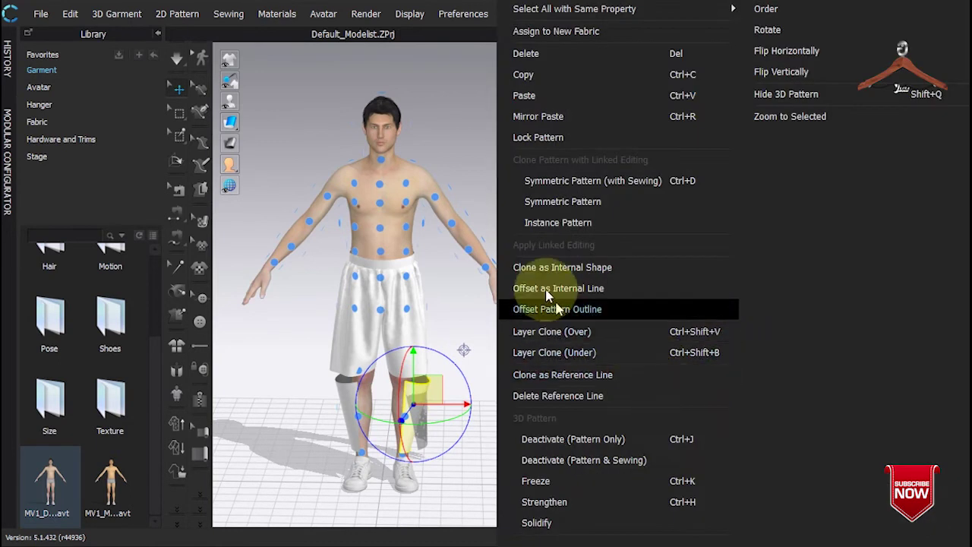
left_click(476, 170)
Hide the arrangement points, and split the inner slanted edge of the left lower-leg pattern uniformly into 2 segments.
left_click(229, 101)
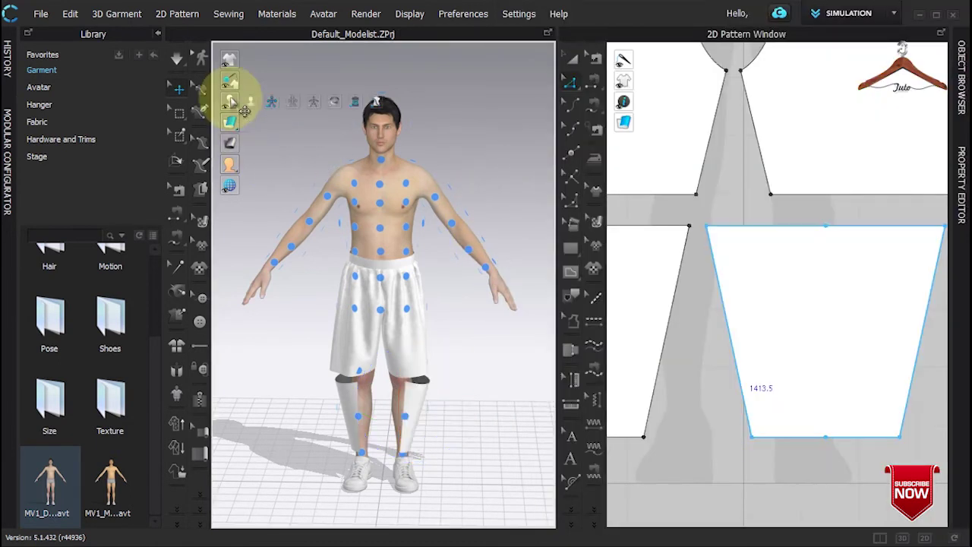
left_click(271, 101)
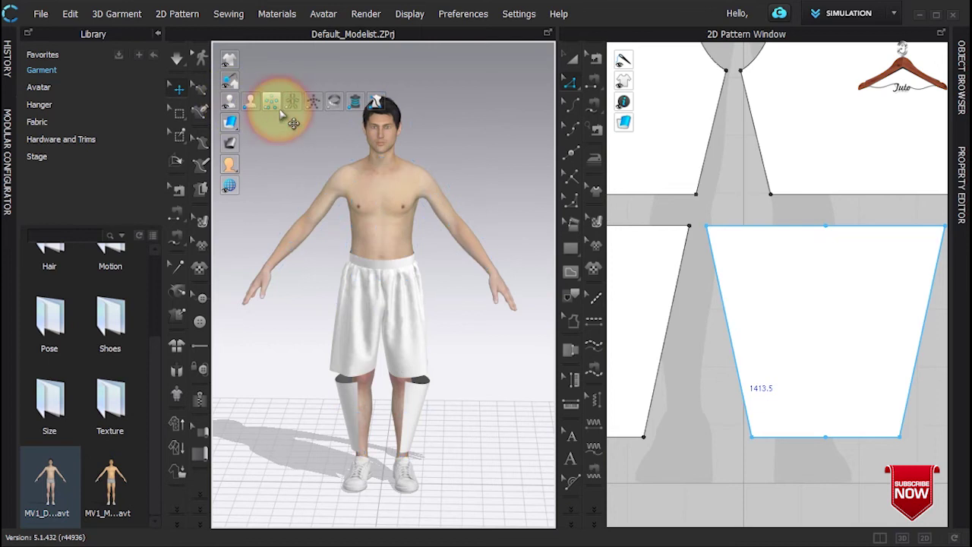
left_click(734, 352)
right_click(732, 346)
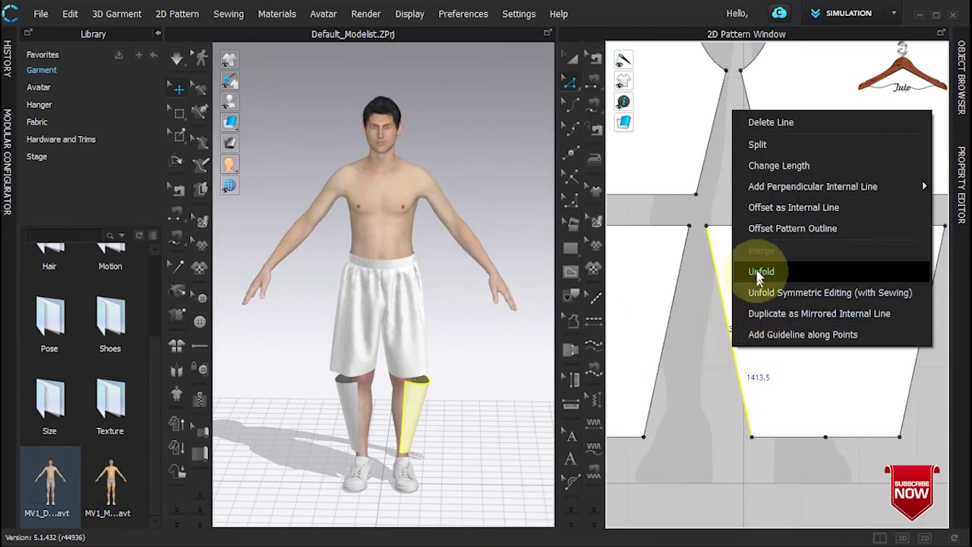
left_click(756, 144)
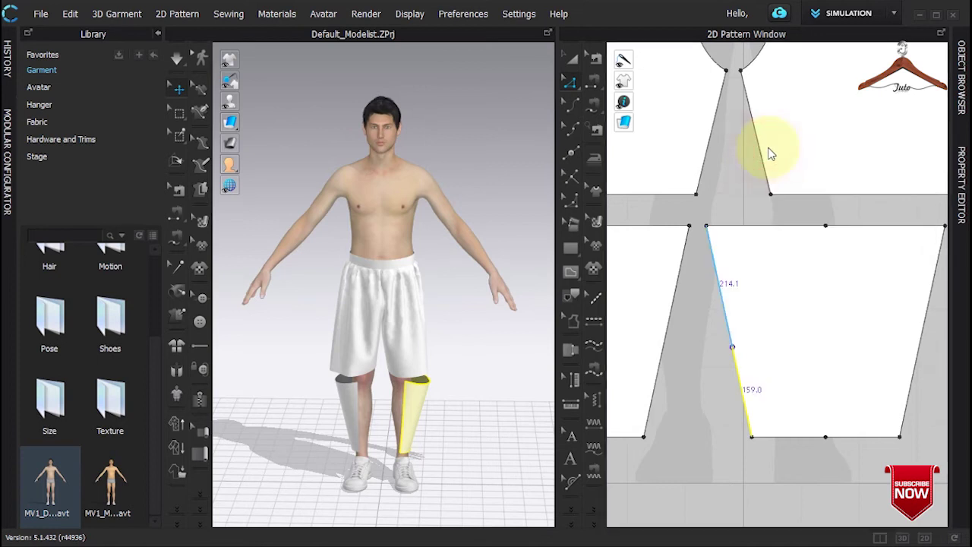
left_click(406, 296)
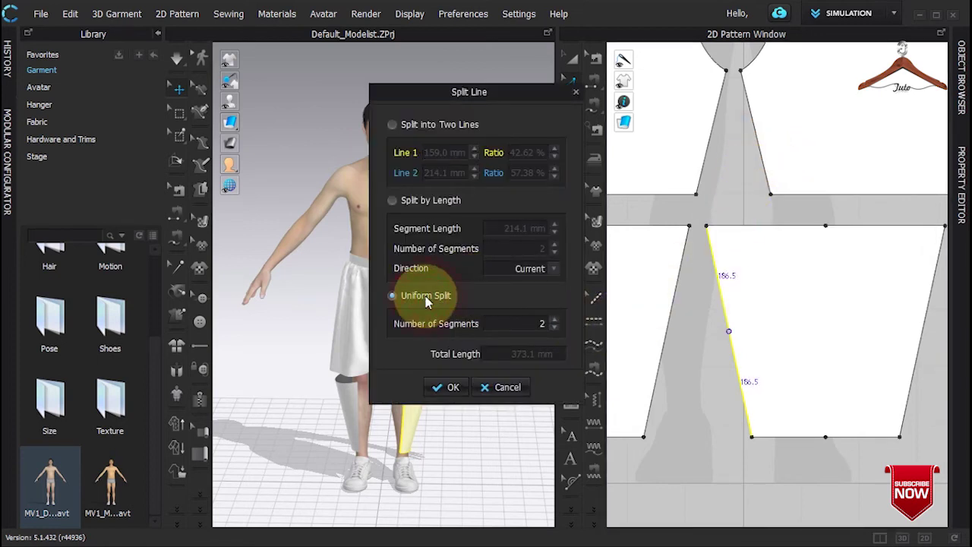
left_click(448, 389)
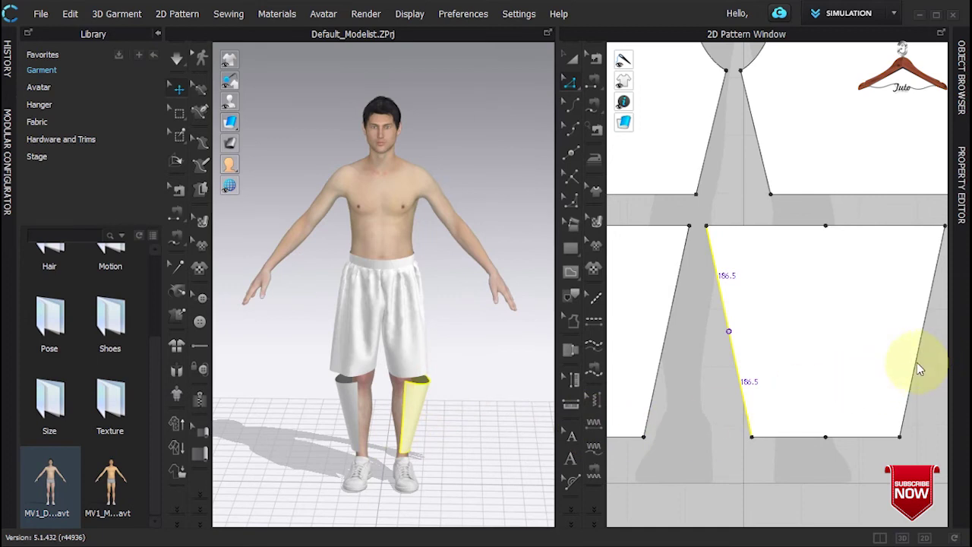
left_click(916, 362)
right_click(917, 366)
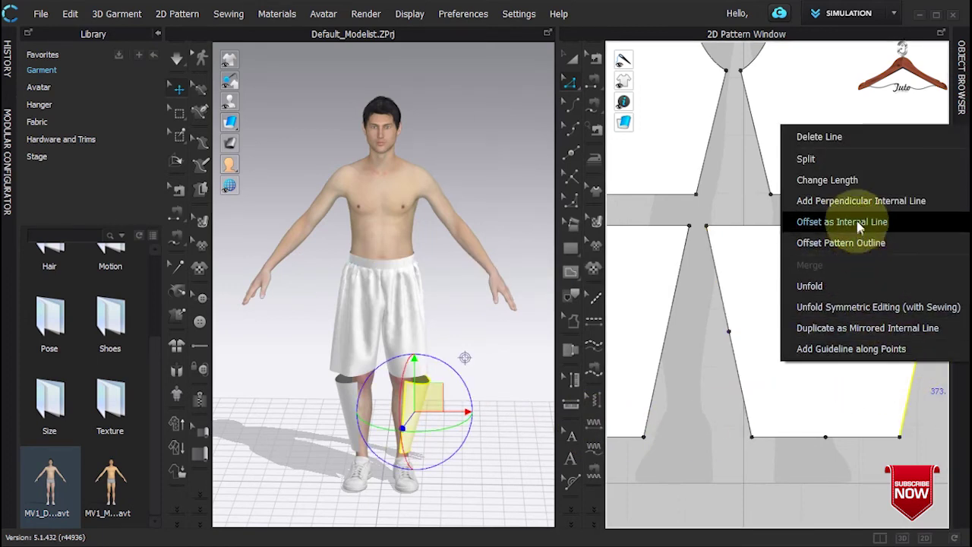
left_click(914, 223)
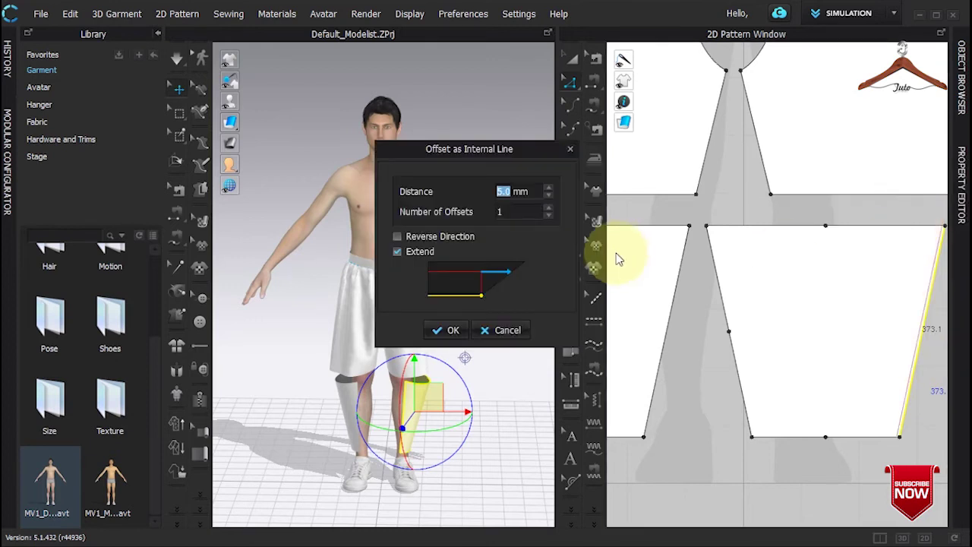
left_click(570, 149)
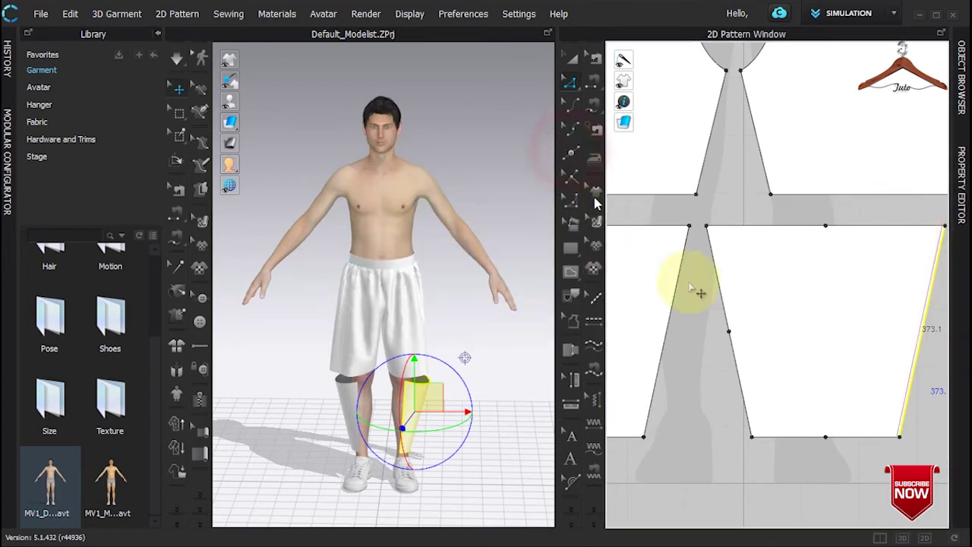
Split the outer slanted edge of the left lower-leg pattern uniformly into 2 segments.
right_click(917, 350)
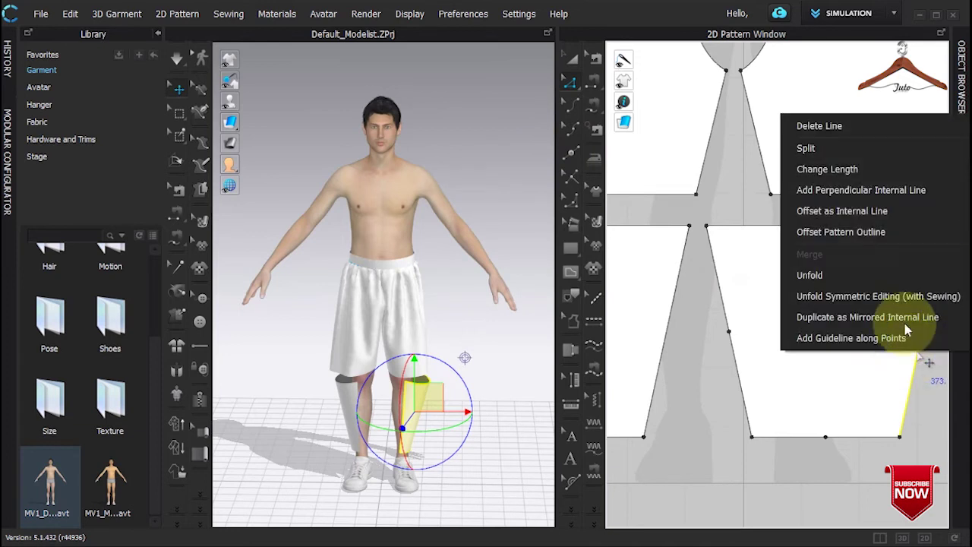
left_click(854, 155)
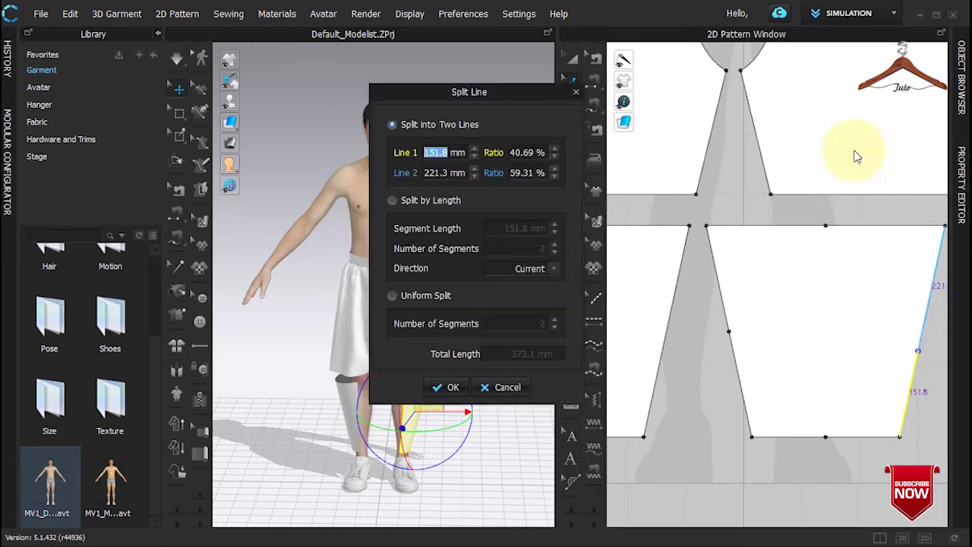
left_click(430, 300)
left_click(448, 387)
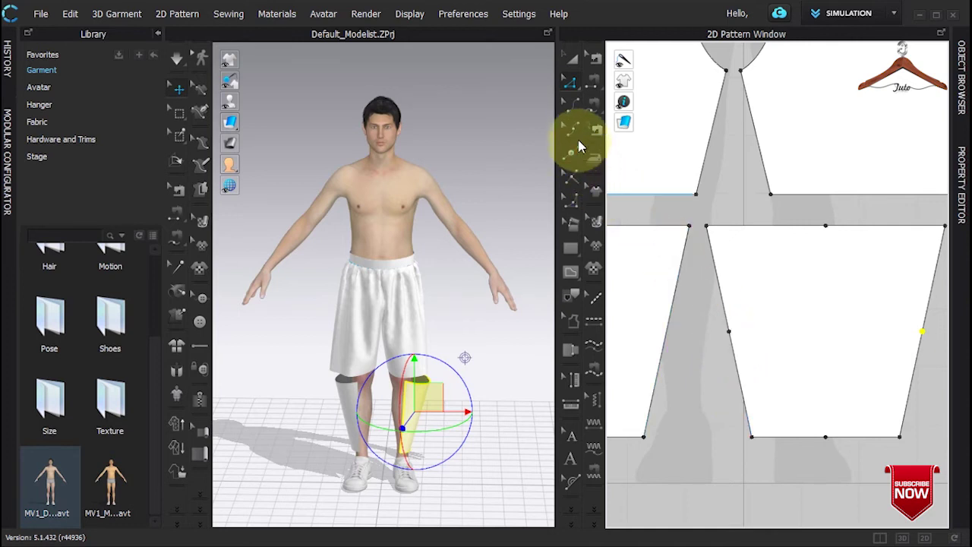
scroll(817, 343, "up", 2)
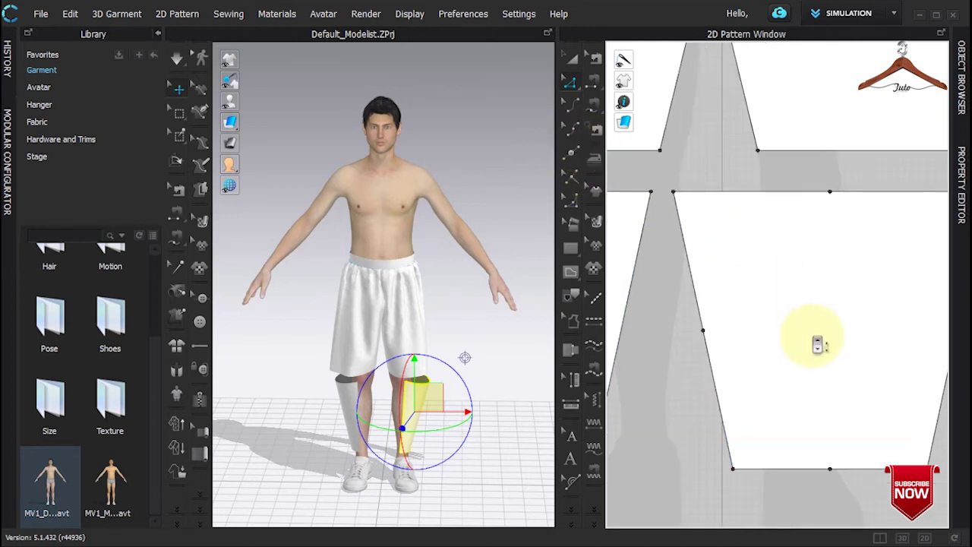
scroll(817, 343, "up", 2)
middle_click_drag(818, 341, 758, 331)
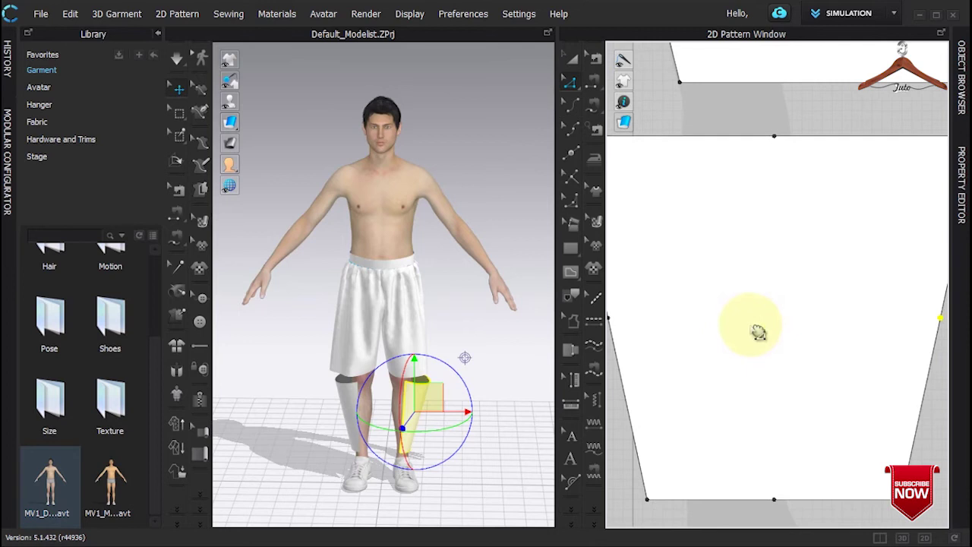
scroll(758, 331, "down", 1)
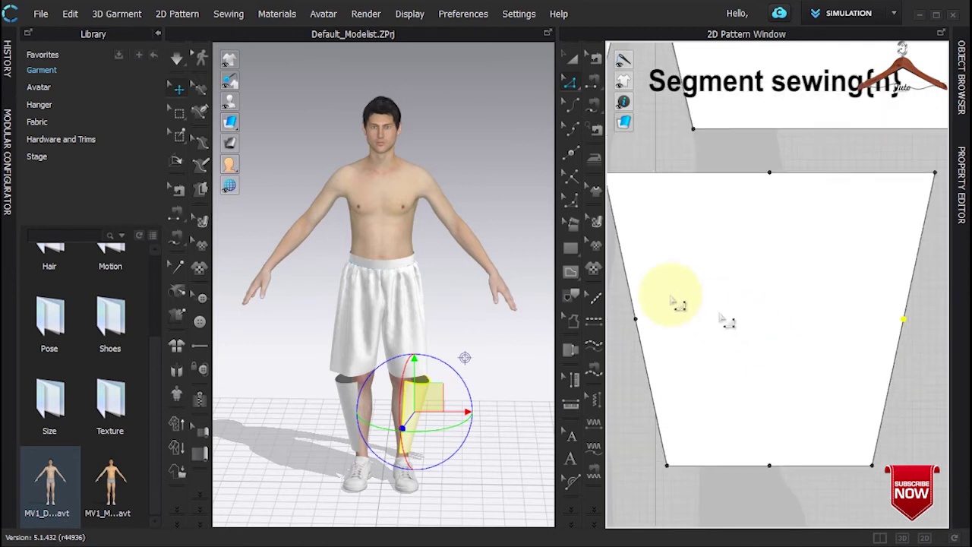
left_click_drag(572, 92, 570, 158)
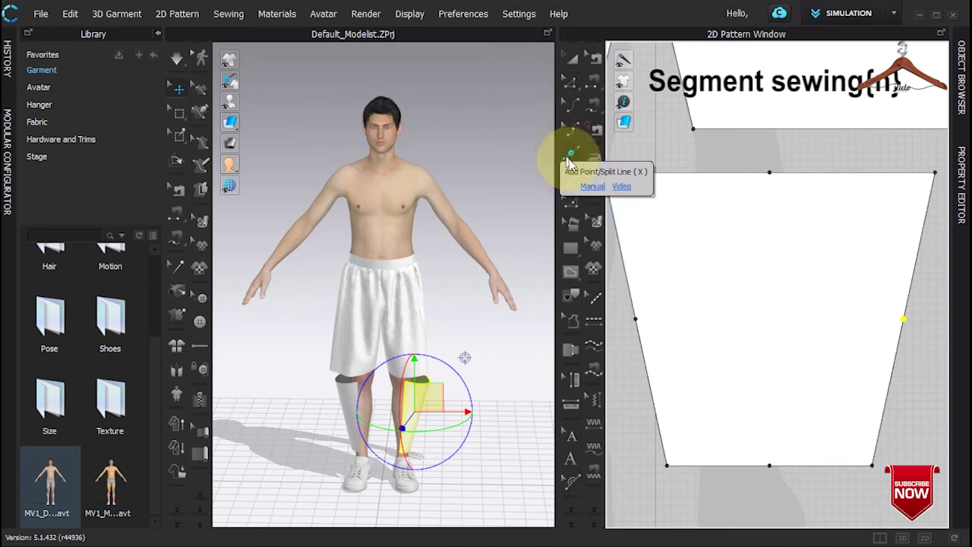
Add a point about 13.4 mm below the midpoint on both slanted edges of the left lower-leg pattern.
left_click(637, 334)
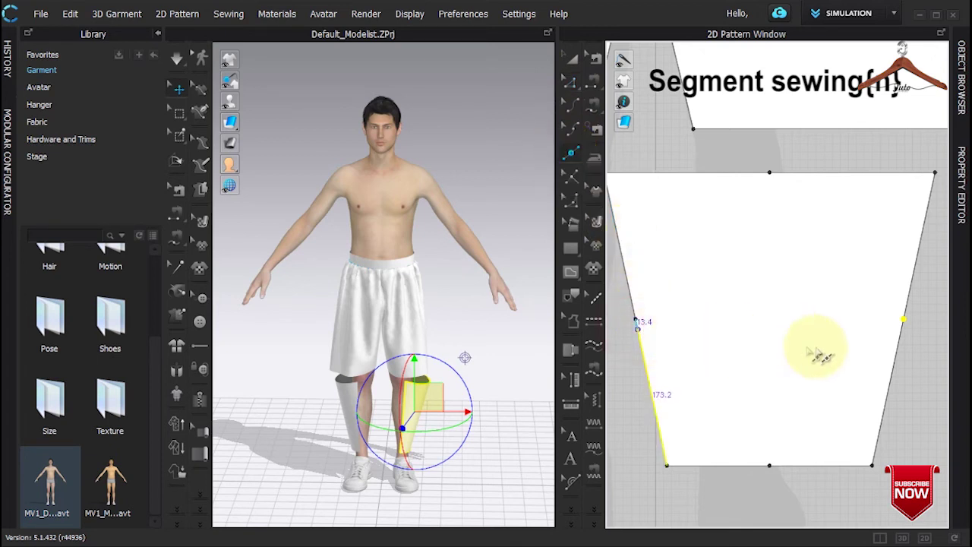
left_click(903, 329)
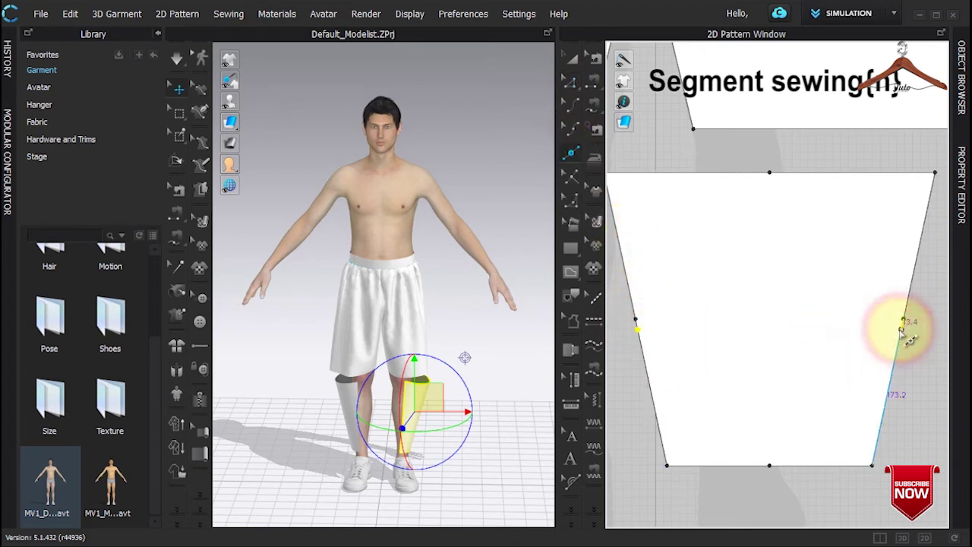
left_click(646, 349)
Shift the added points on both slanted edges slightly inward to form small notches at the top of the opening.
left_click(570, 81)
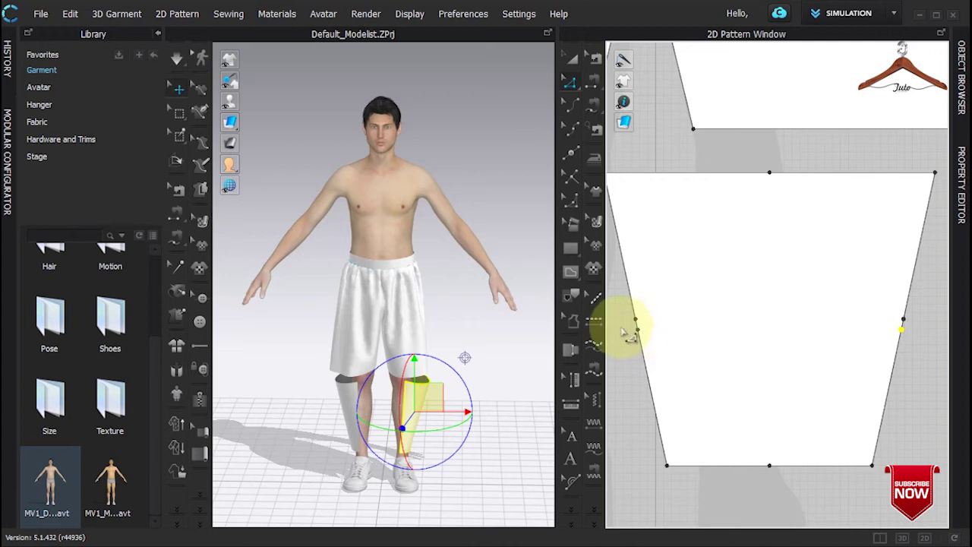
left_click(636, 334)
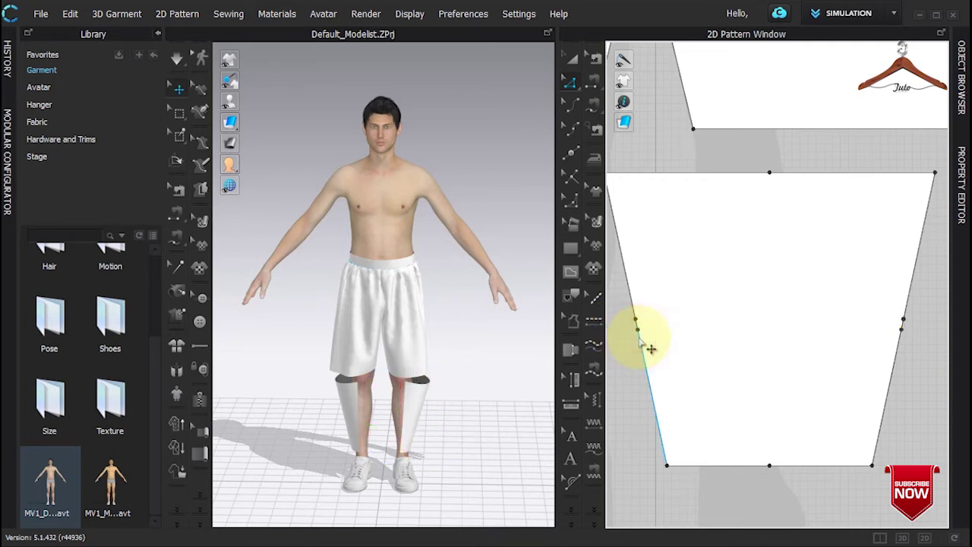
left_click(638, 334)
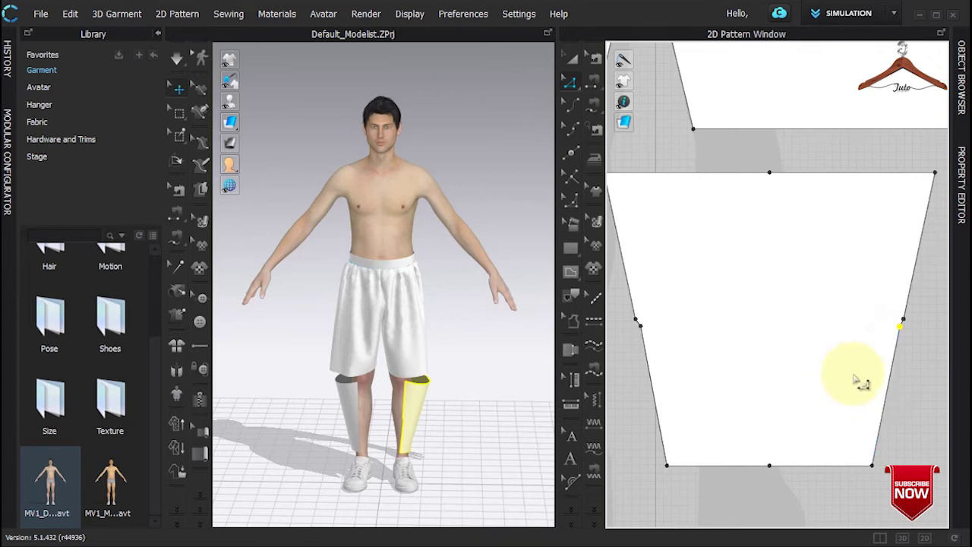
scroll(856, 379, "down", 3)
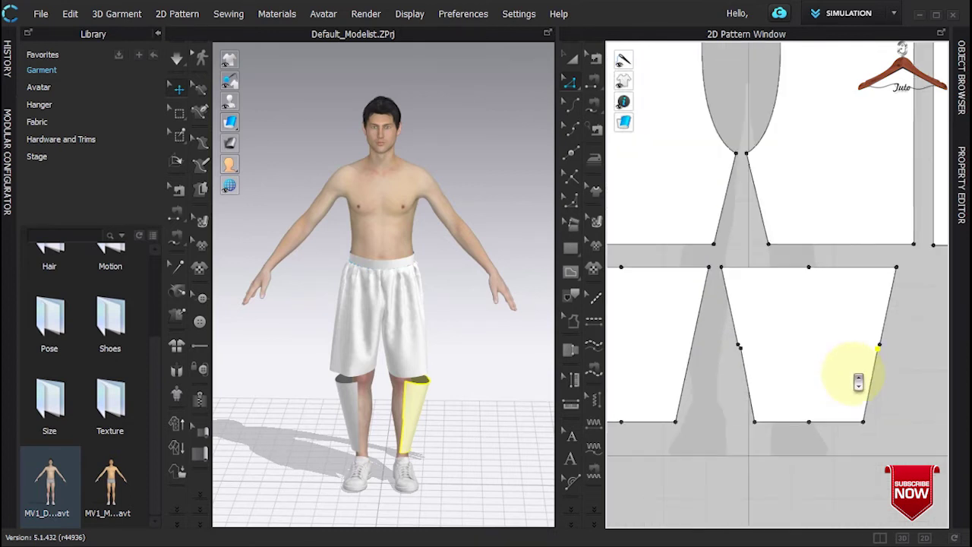
scroll(858, 382, "down", 2)
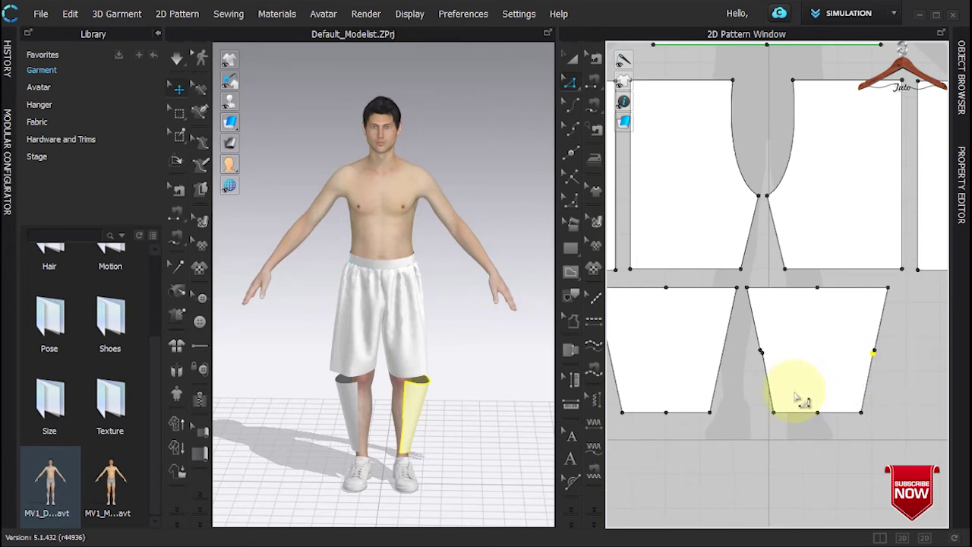
scroll(803, 395, "down", 2)
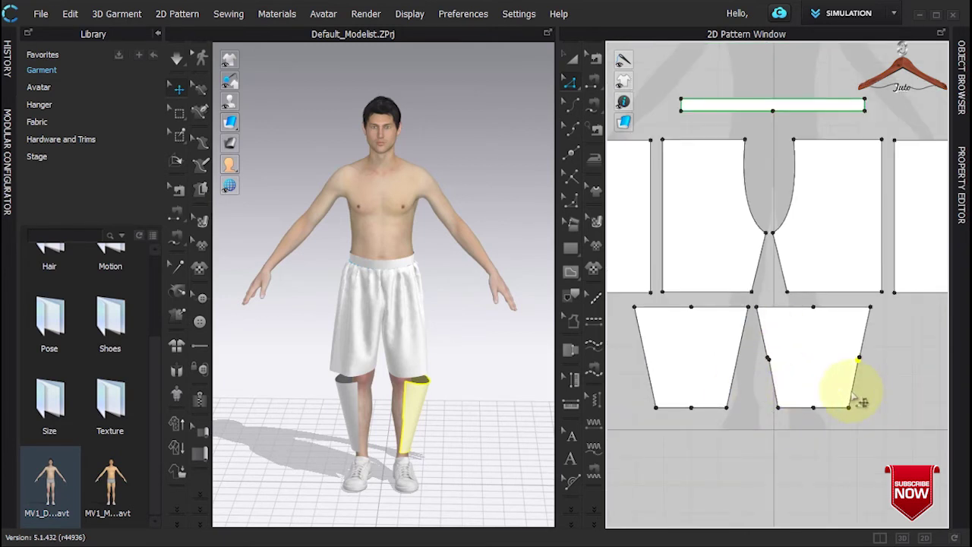
scroll(778, 394, "down", 3)
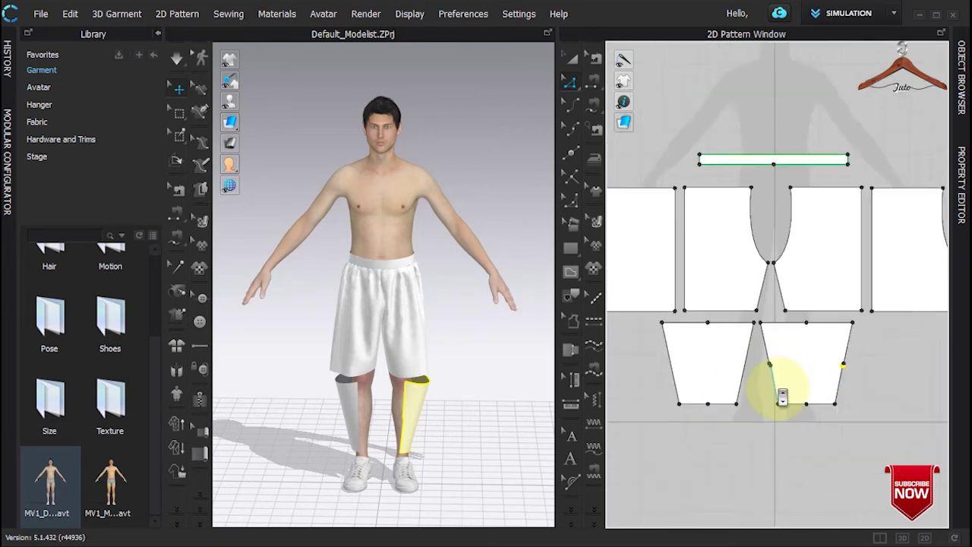
left_click(571, 61)
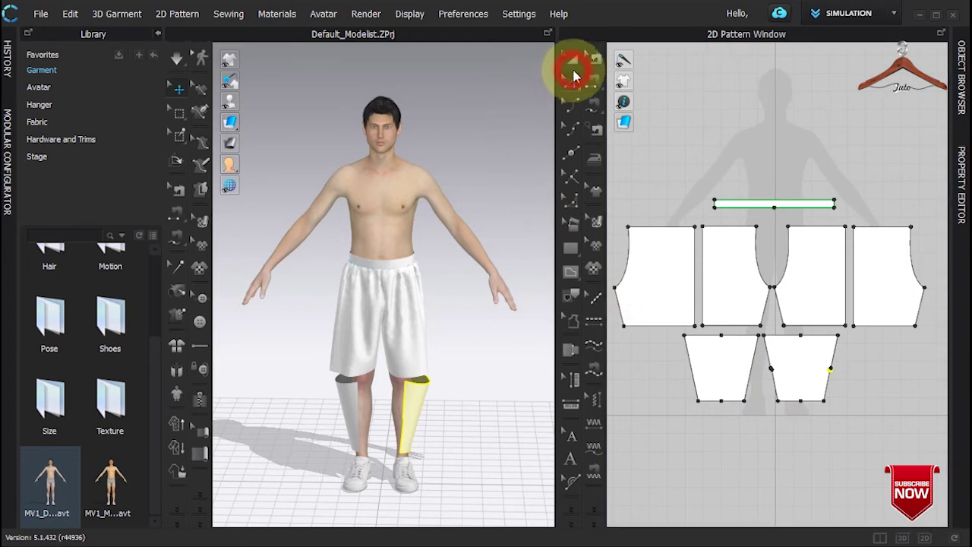
left_click(678, 297)
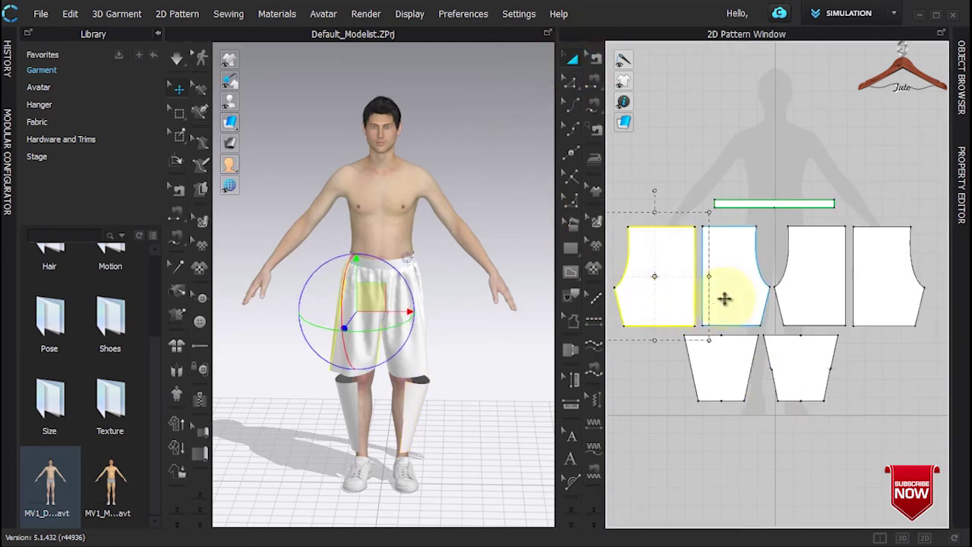
left_click(829, 292, "shift")
left_click(731, 282, "shift")
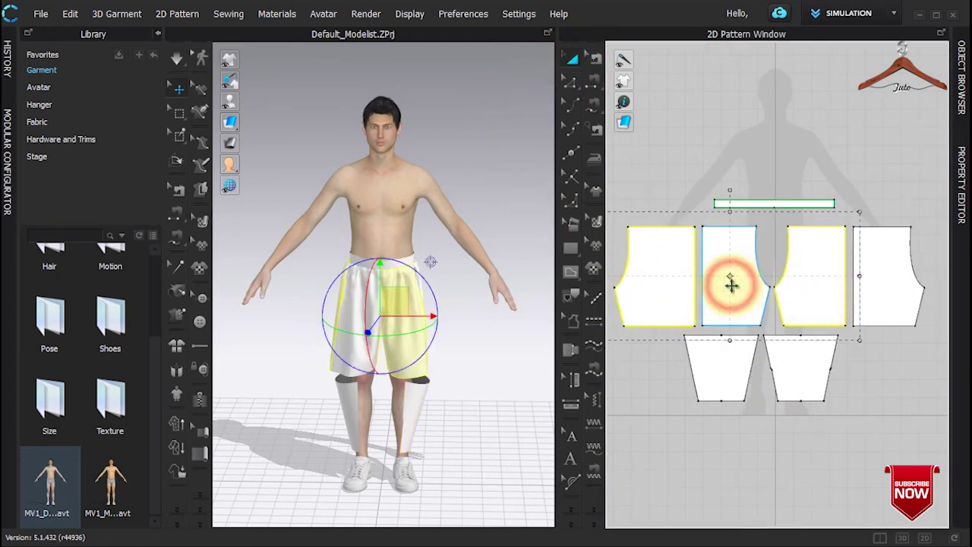
left_click(722, 135)
left_click(711, 265)
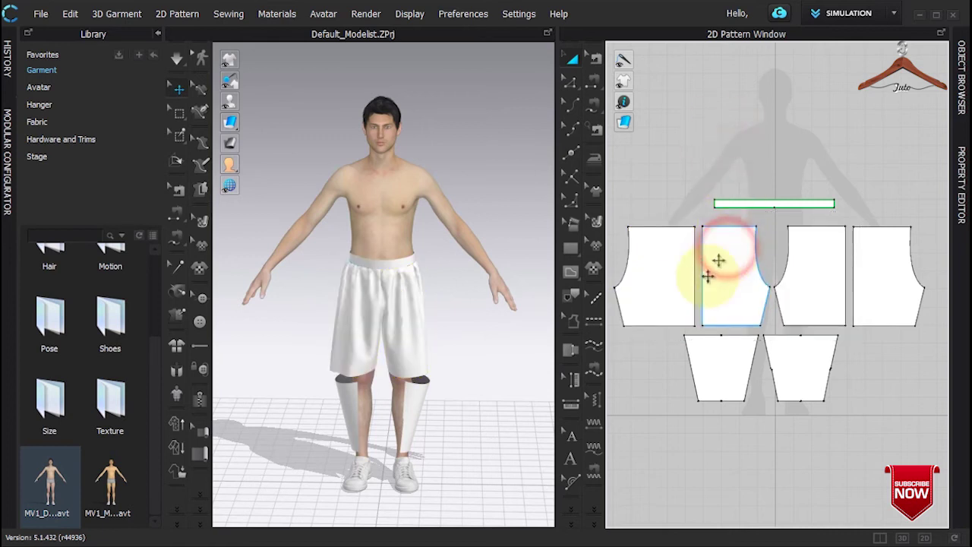
left_click(654, 284)
left_click(678, 157)
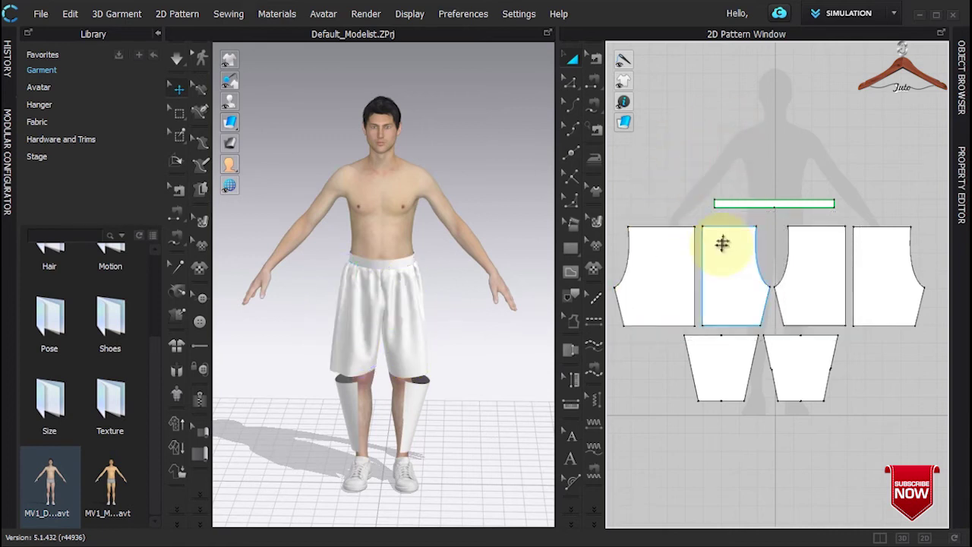
Segment-sew the hems of the right front and back shorts panels to the two top-edge halves of the right lower-leg pattern.
left_click(590, 82)
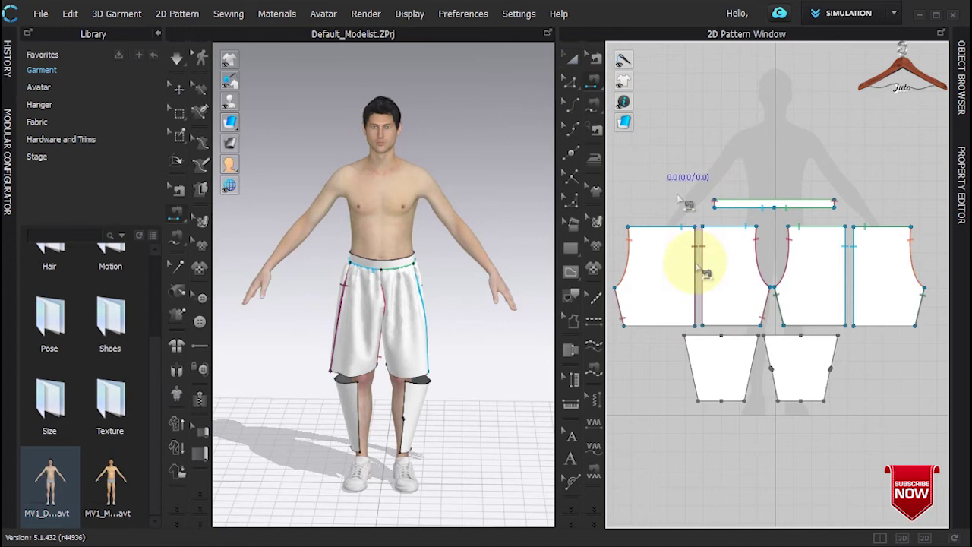
left_click(728, 326)
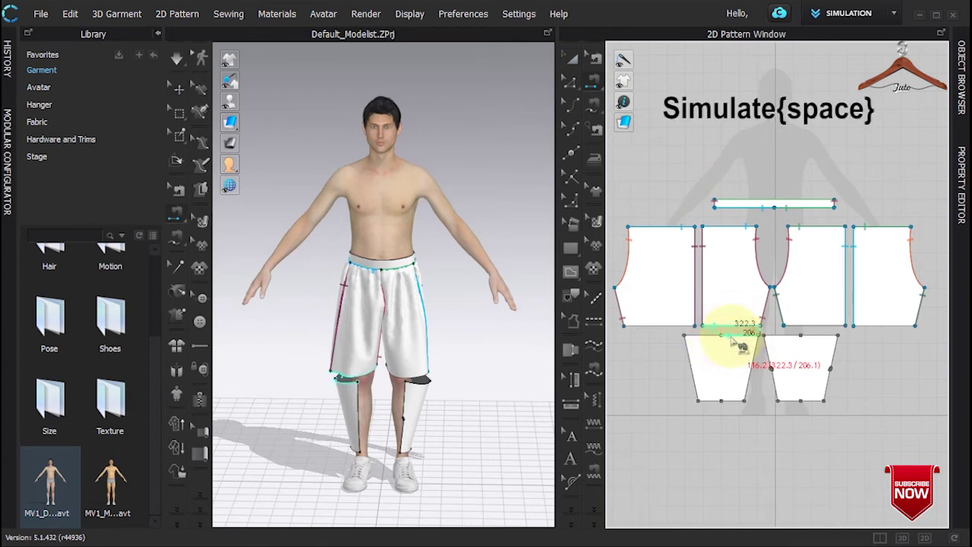
left_click(679, 327)
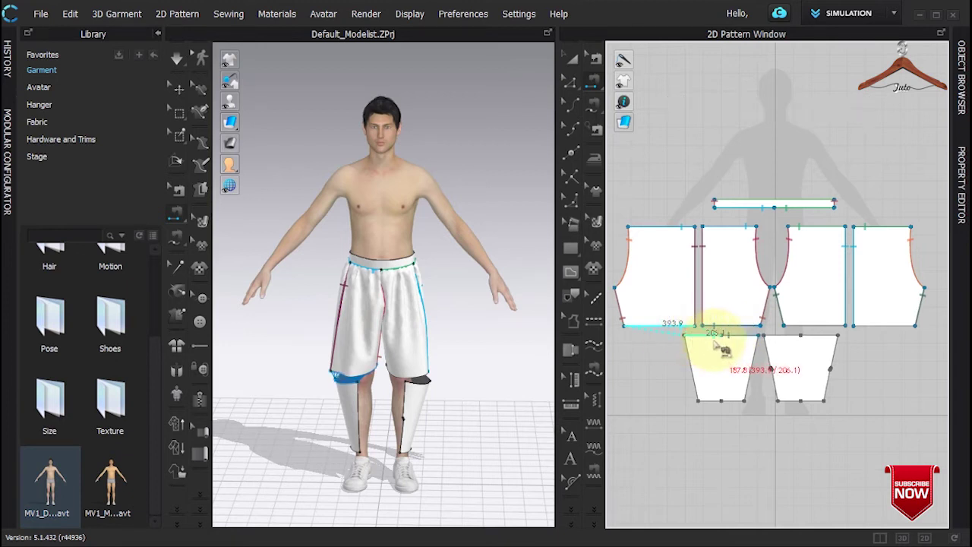
left_click(717, 340)
Segment-sew the hems of the left front and back shorts panels to the two top-edge halves of the left lower-leg pattern.
left_click(791, 328)
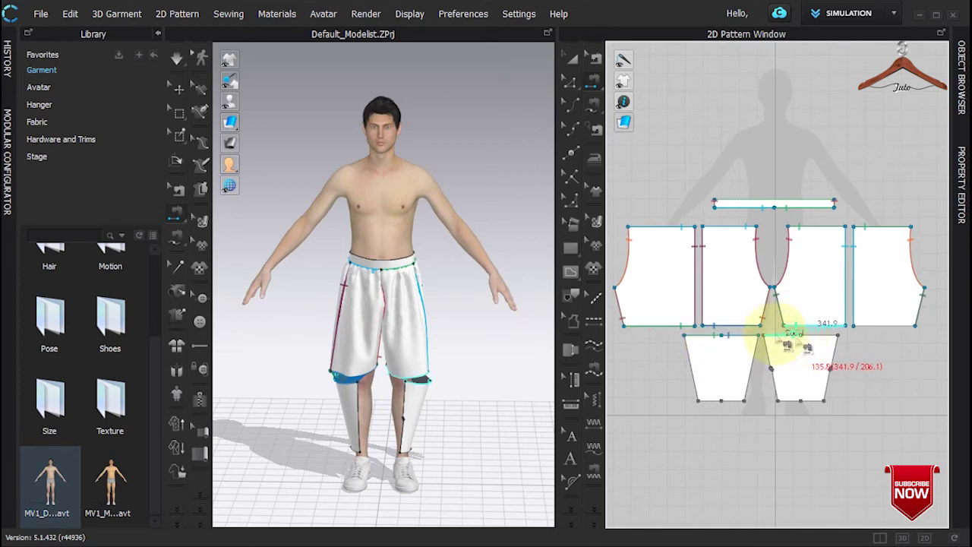
left_click(841, 340)
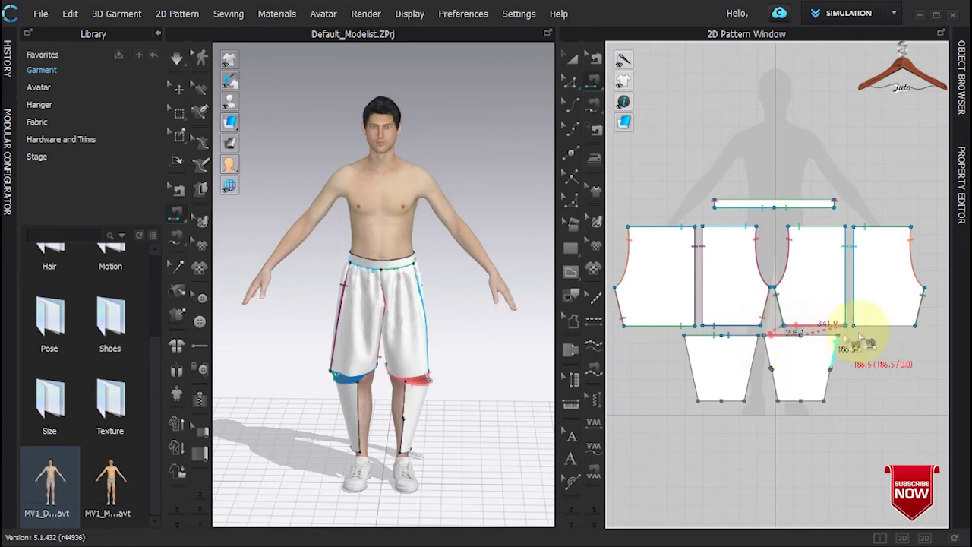
left_click(826, 334)
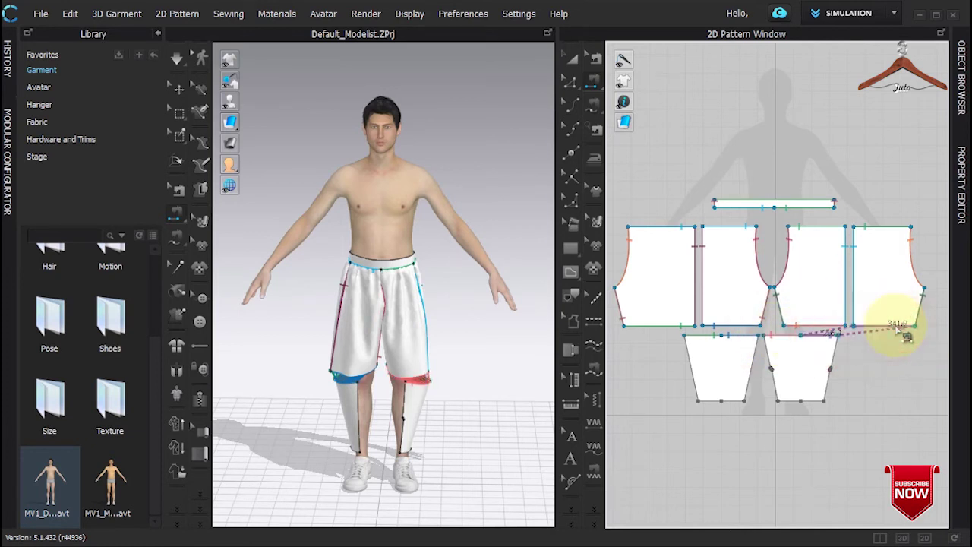
left_click(902, 331)
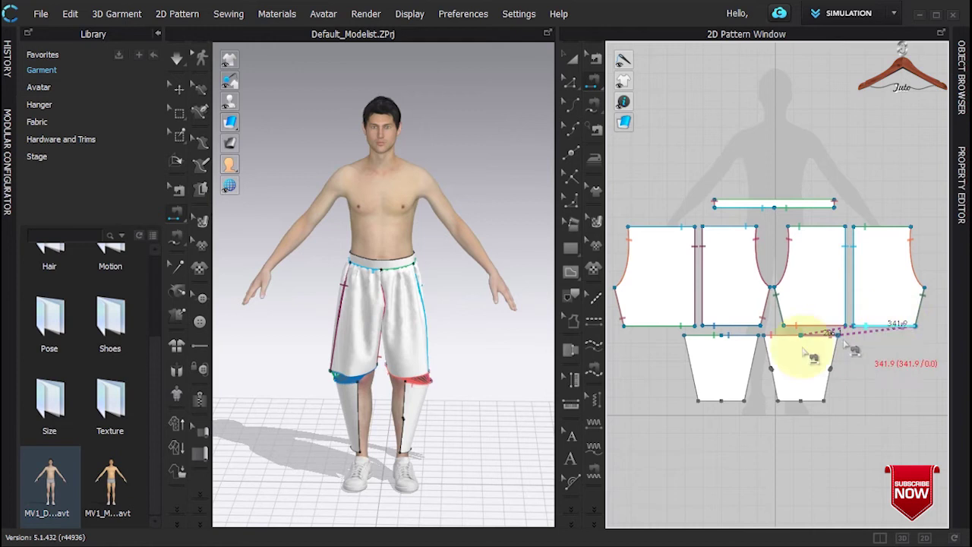
Sew the right lower-leg pattern's slanted edges together, and join only the upper slanted segments of the left one.
left_click(690, 364)
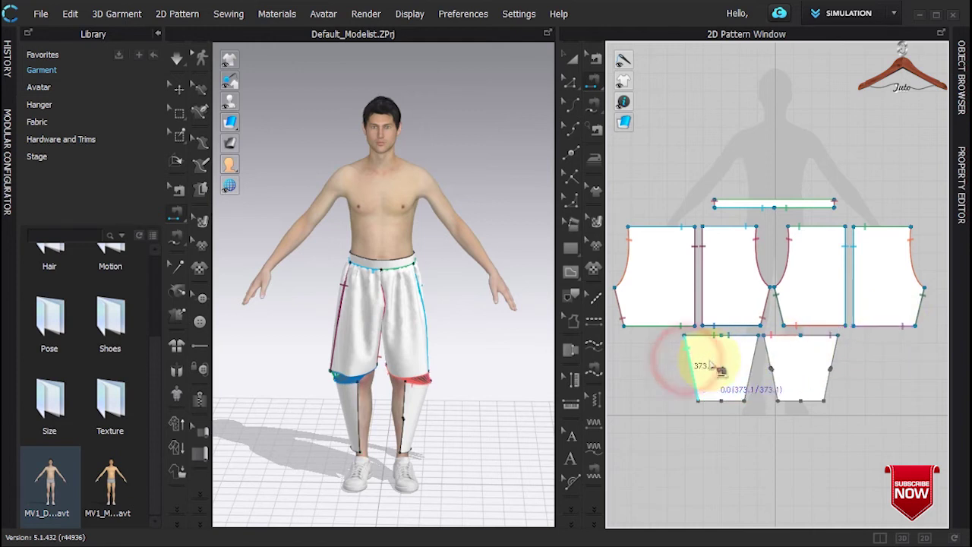
left_click(761, 364)
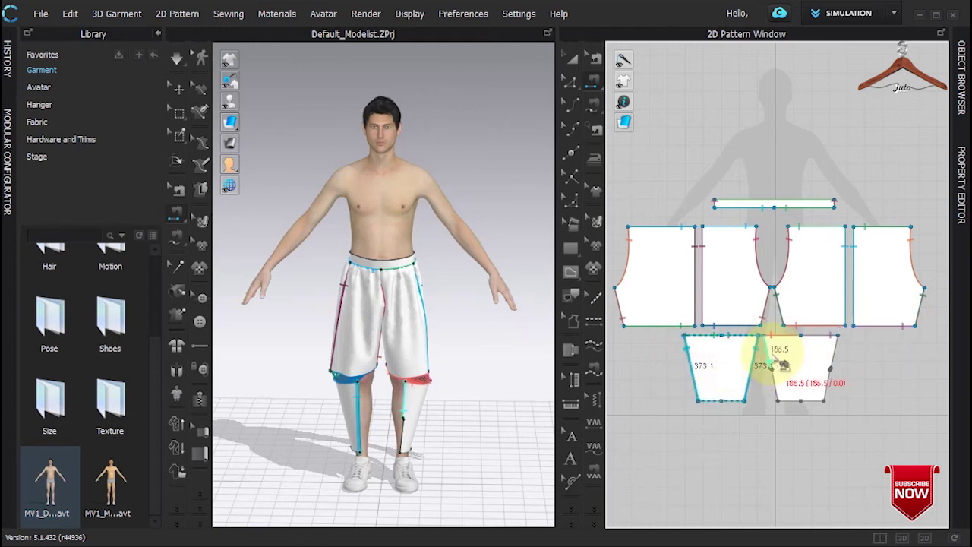
left_click(768, 356)
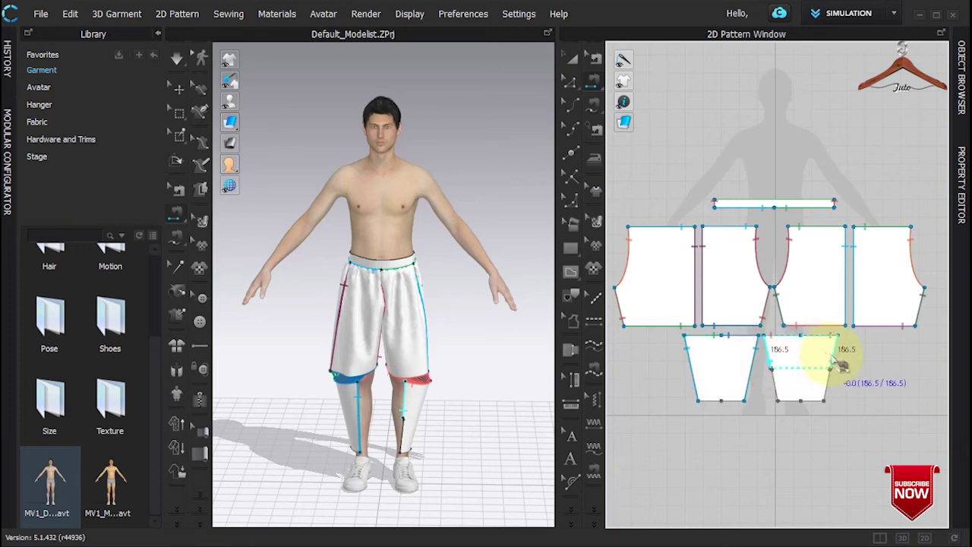
left_click(838, 365)
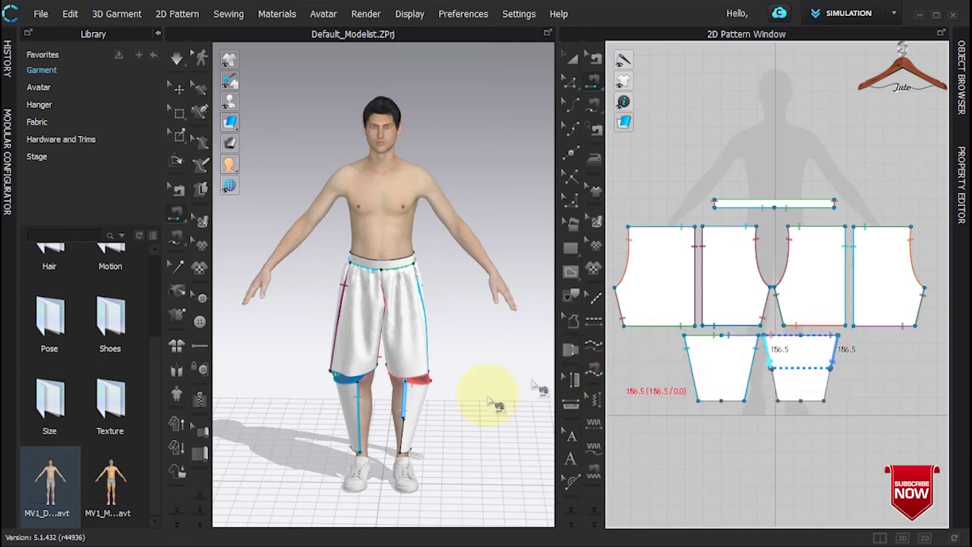
Attach a zipper in 3D between the unsewn lower slanted edges of the left lower-leg piece.
left_click(178, 88)
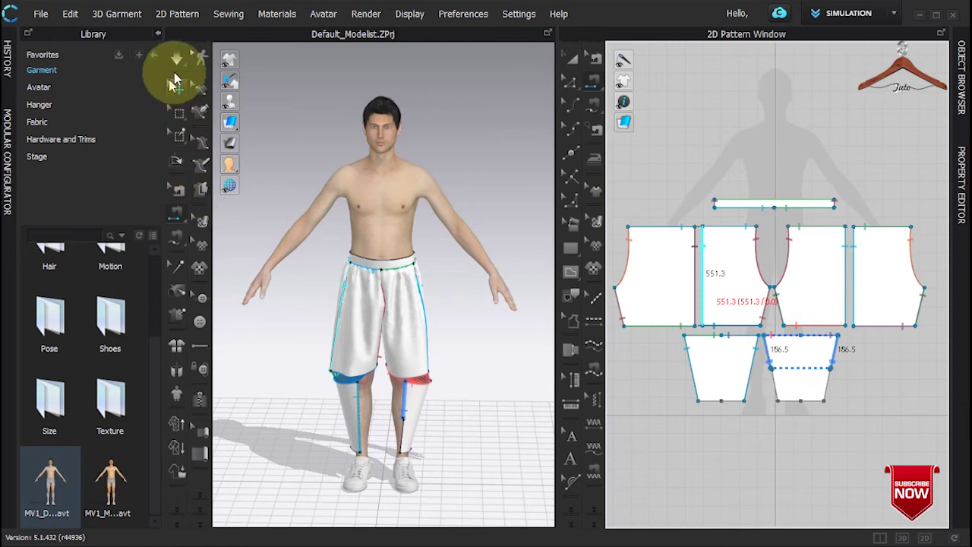
left_click(418, 406)
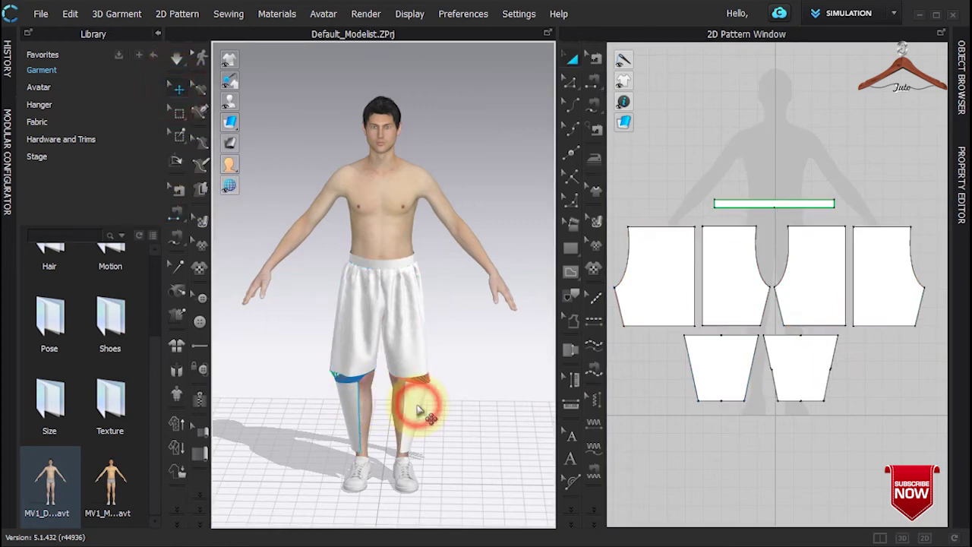
left_click(349, 411)
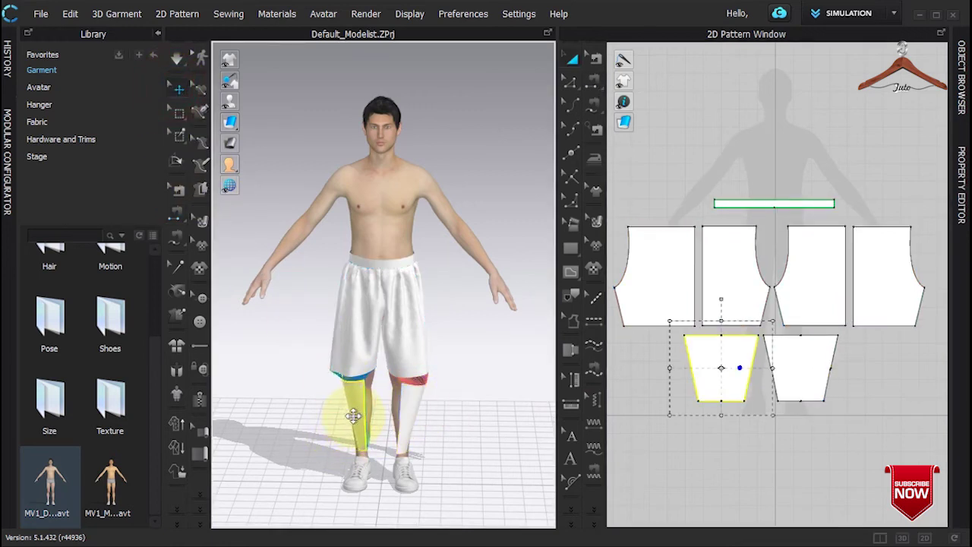
right_click_drag(363, 431, 420, 403)
scroll(420, 404, "up", 3)
middle_click_drag(420, 404, 391, 330)
scroll(391, 330, "up", 3)
right_click_drag(397, 286, 401, 326)
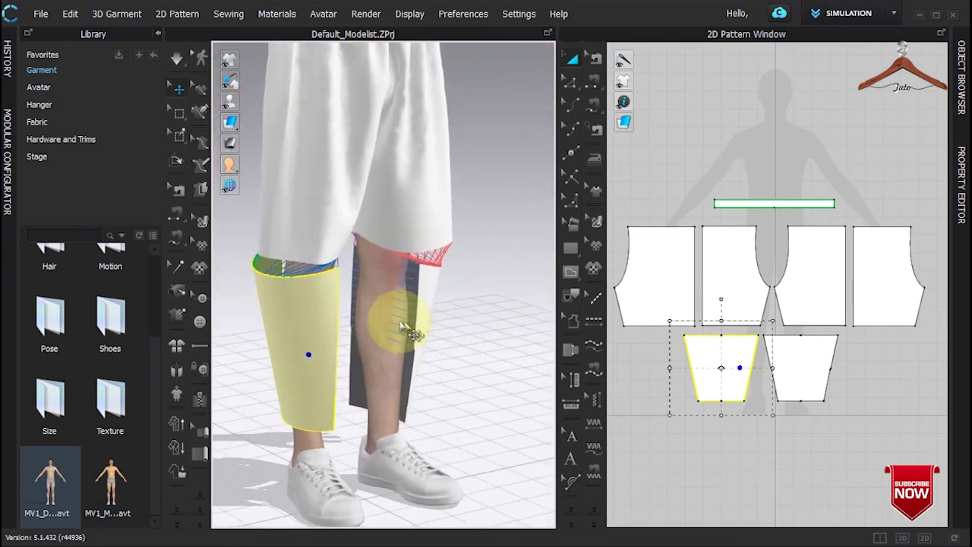
left_click(195, 400)
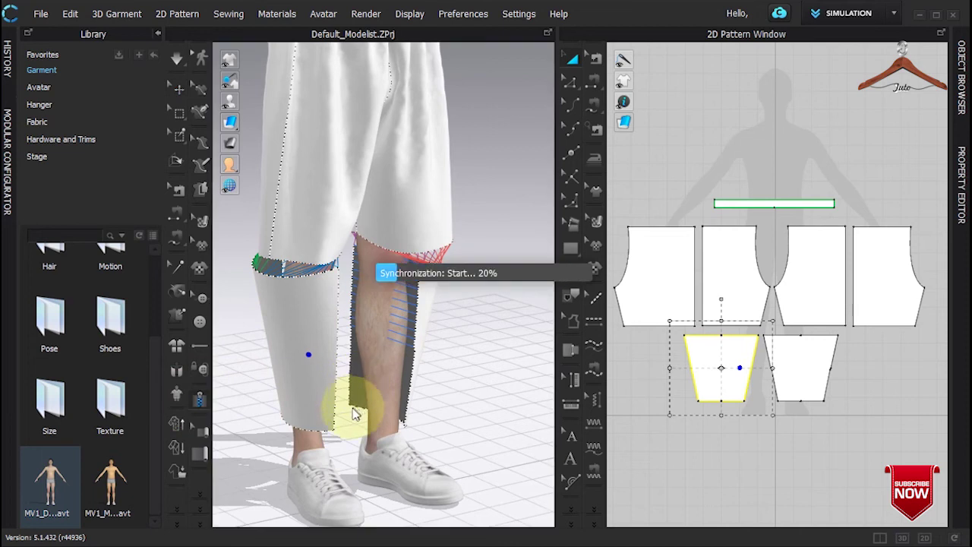
left_click(351, 397)
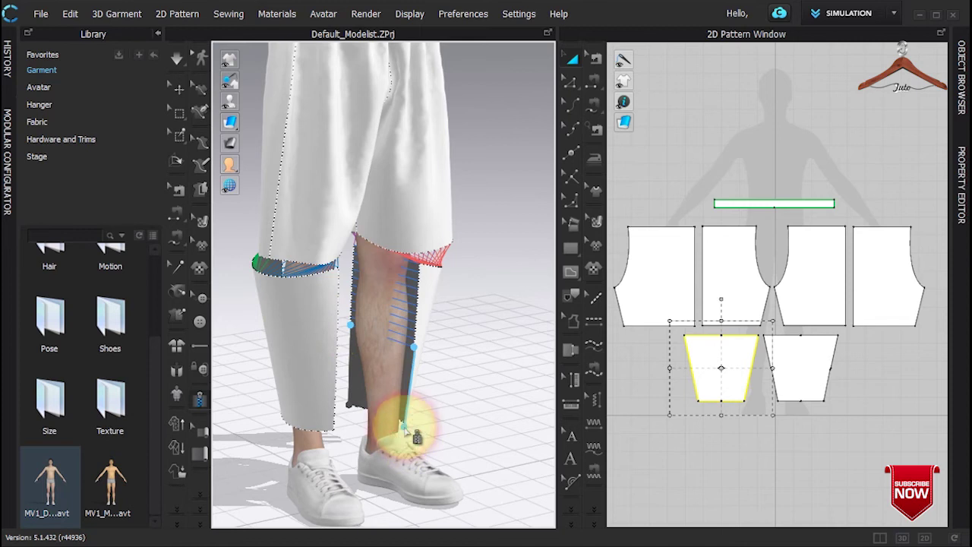
left_click(672, 445)
Simulate the garment and inspect the zipper on the left inner calf along with the notch in its pattern edge.
key("space")
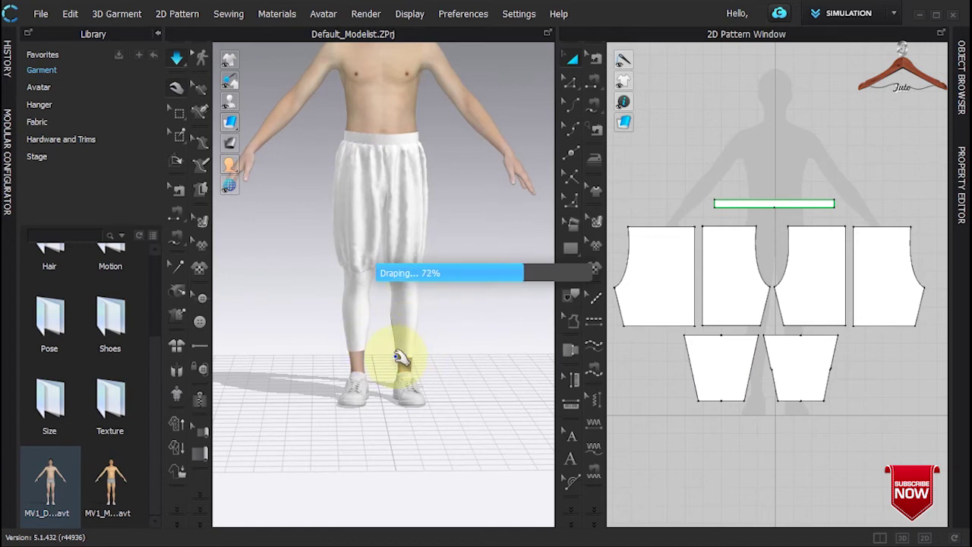
right_click_drag(307, 315, 382, 319)
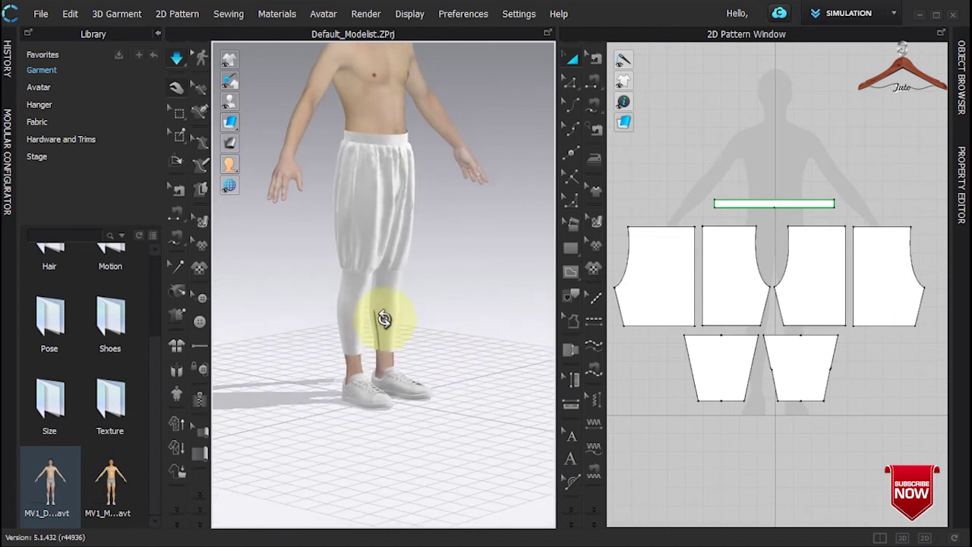
scroll(389, 329, "up", 4)
scroll(379, 373, "up", 8)
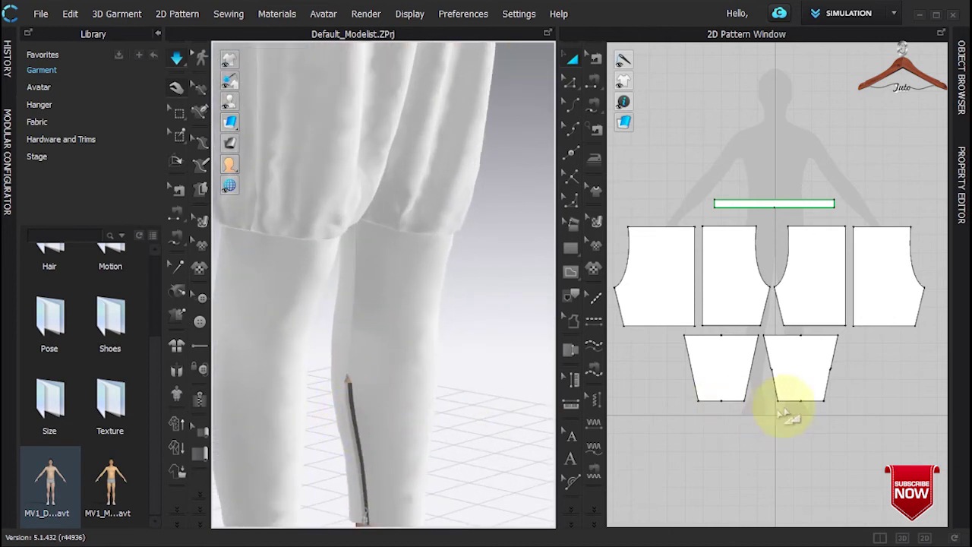
scroll(783, 385, "up", 10)
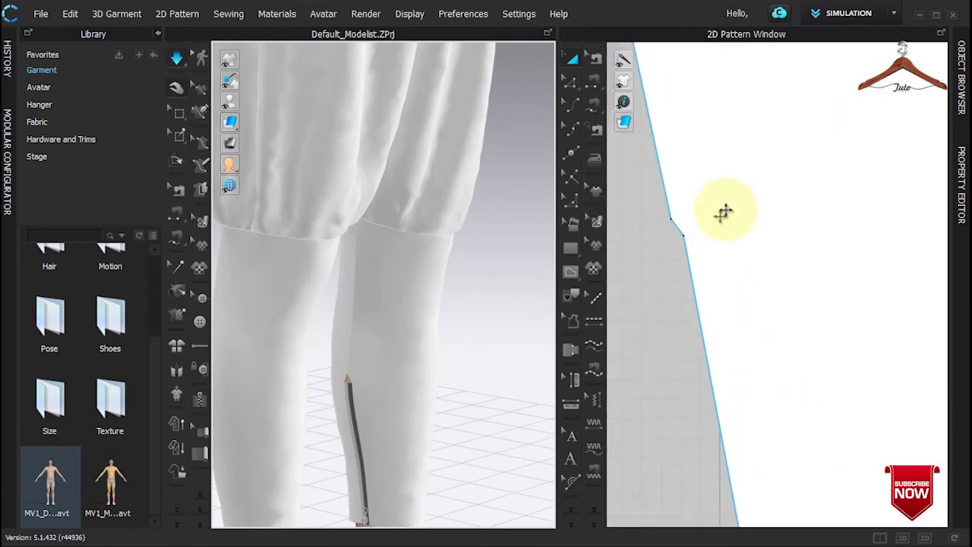
Shrink the notch on the inner slanted edge of the left lower-leg pattern by moving its upper point toward the lower one.
middle_click_drag(738, 223, 750, 273)
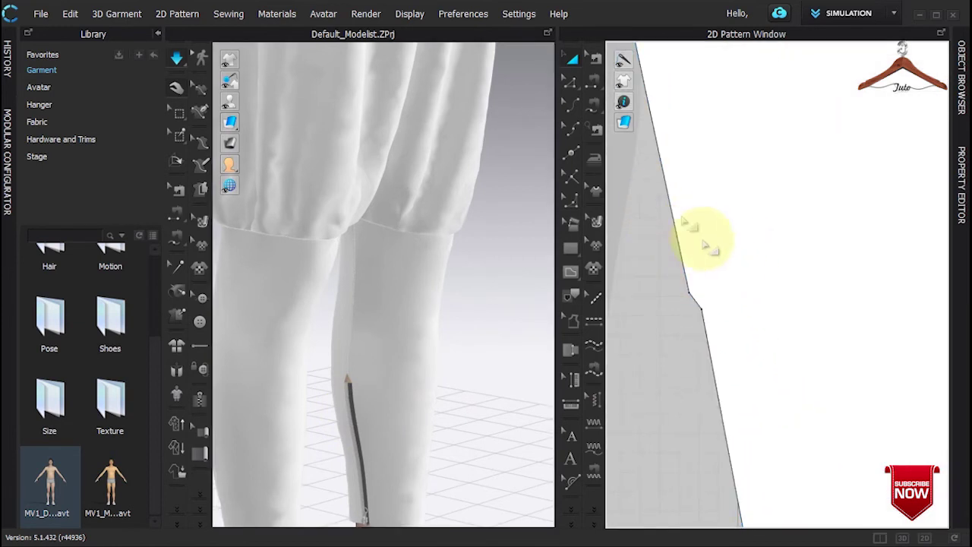
middle_click_drag(694, 228, 694, 259)
left_click(571, 81)
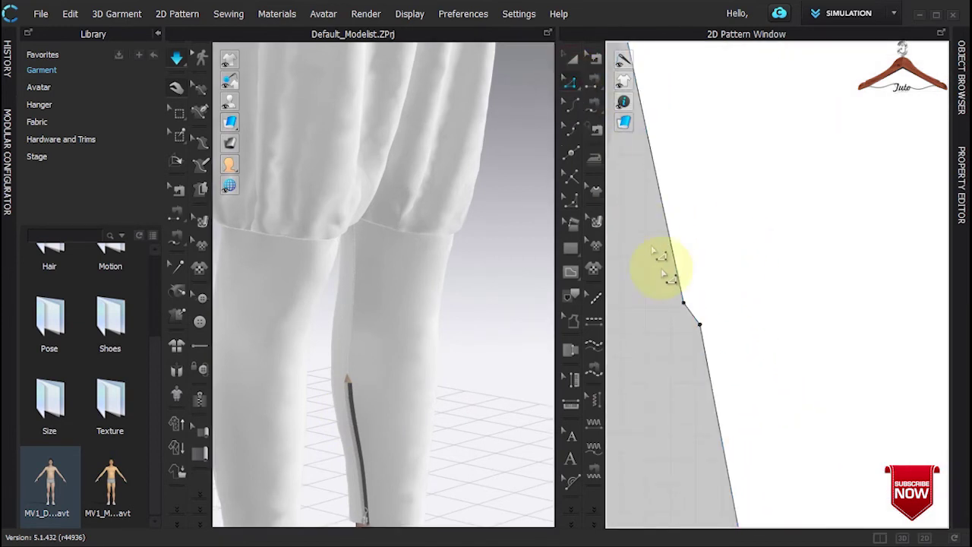
mouse_move(698, 321)
left_mouse_down()
mouse_move(685, 307)
mouse_move(699, 322)
left_mouse_up()
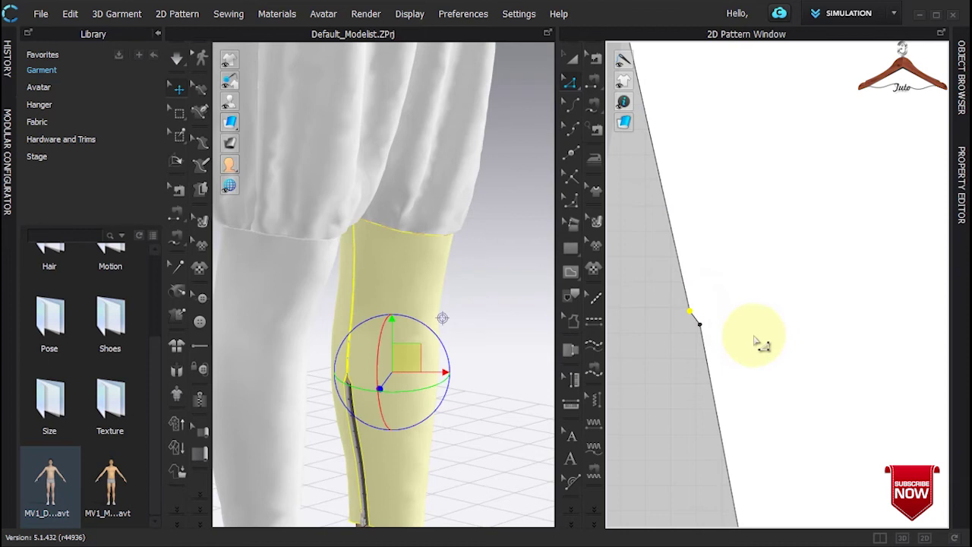
left_click(700, 322)
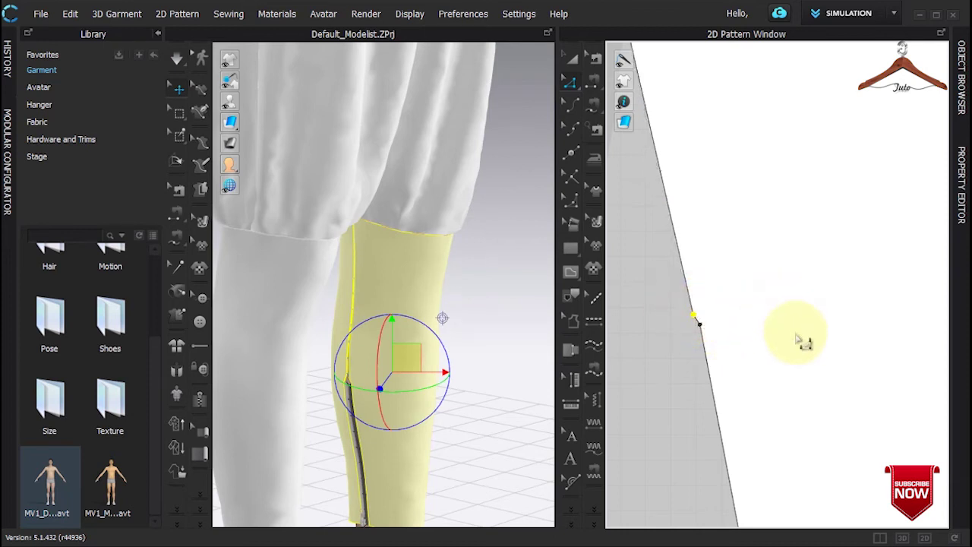
Move the upper notch point on the opposite slanted edge of the left lower-leg pattern down toward the lower point.
scroll(803, 387, "down", 5)
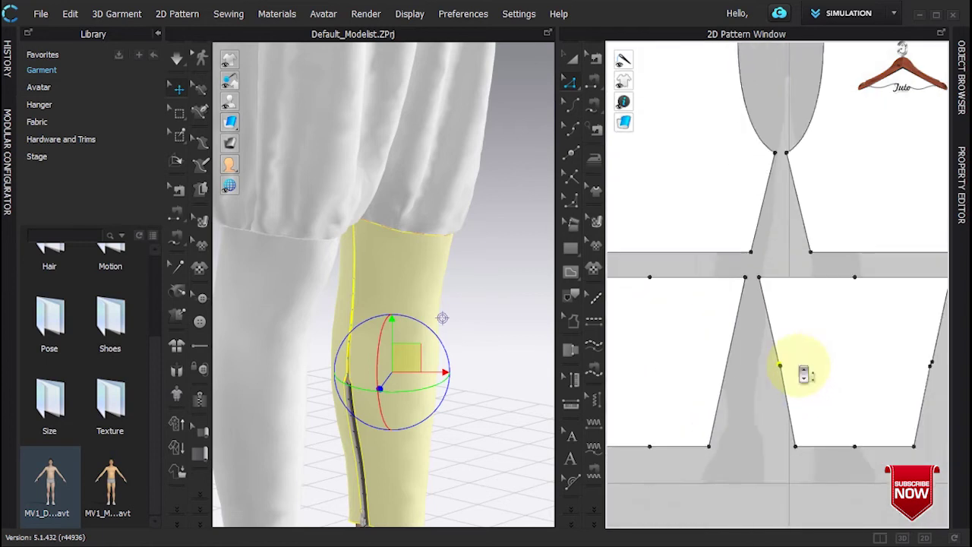
scroll(878, 385, "up", 2)
scroll(878, 386, "up", 4)
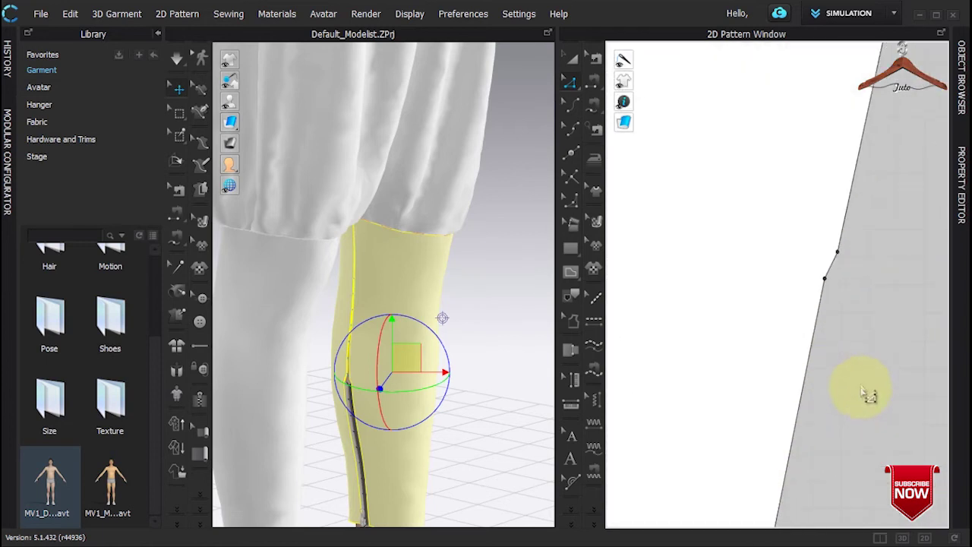
scroll(830, 297, "up", 2)
left_click(844, 222)
left_click(843, 224)
left_click_drag(844, 225, 831, 254)
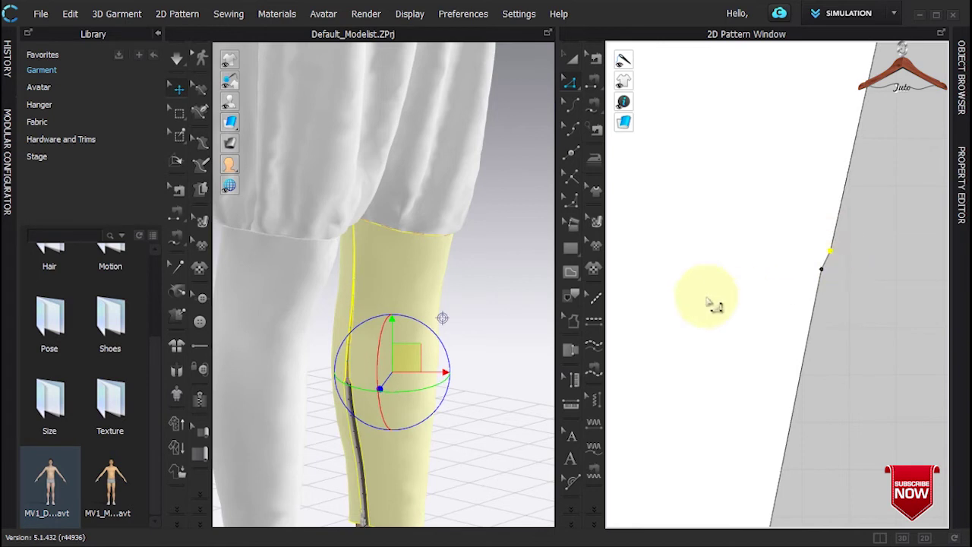
Simulate the garment with the adjusted notches and check the trousers on the full avatar from the front.
scroll(707, 302, "down", 5)
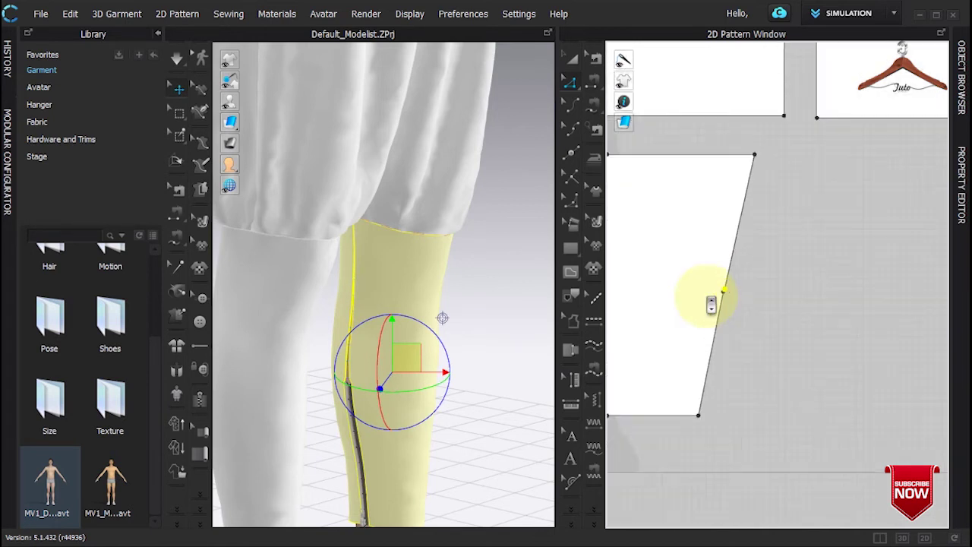
scroll(711, 303, "down", 3)
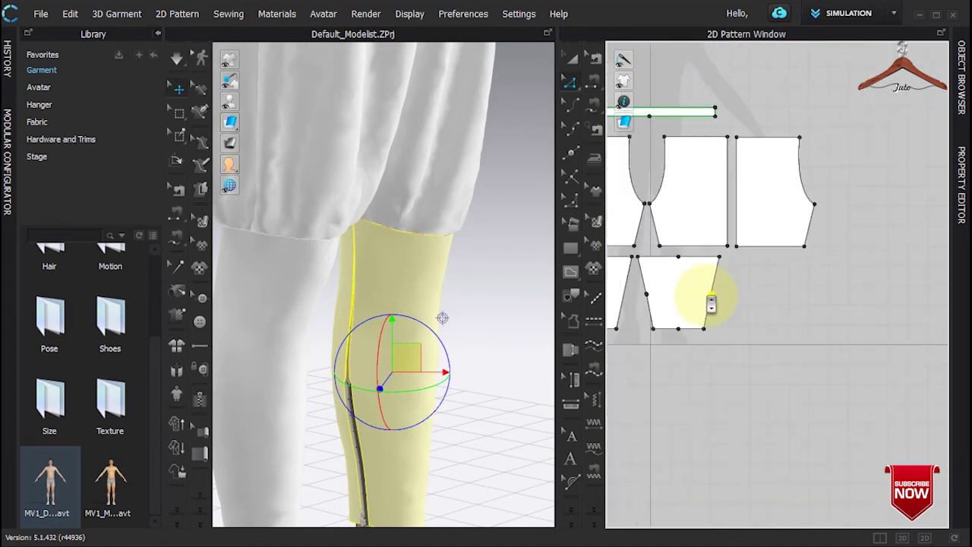
left_click(709, 302)
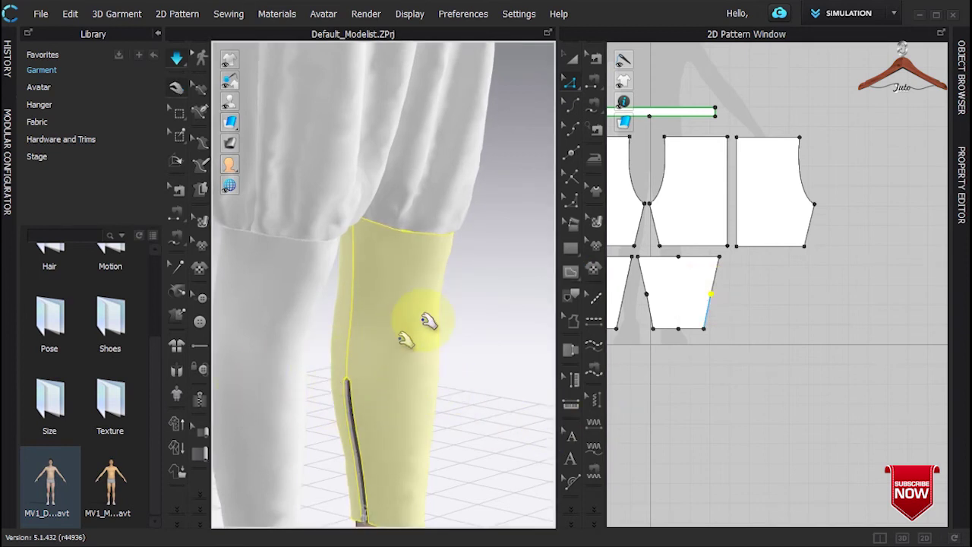
scroll(375, 333, "down", 5)
right_click_drag(380, 326, 382, 230)
scroll(382, 265, "down", 3)
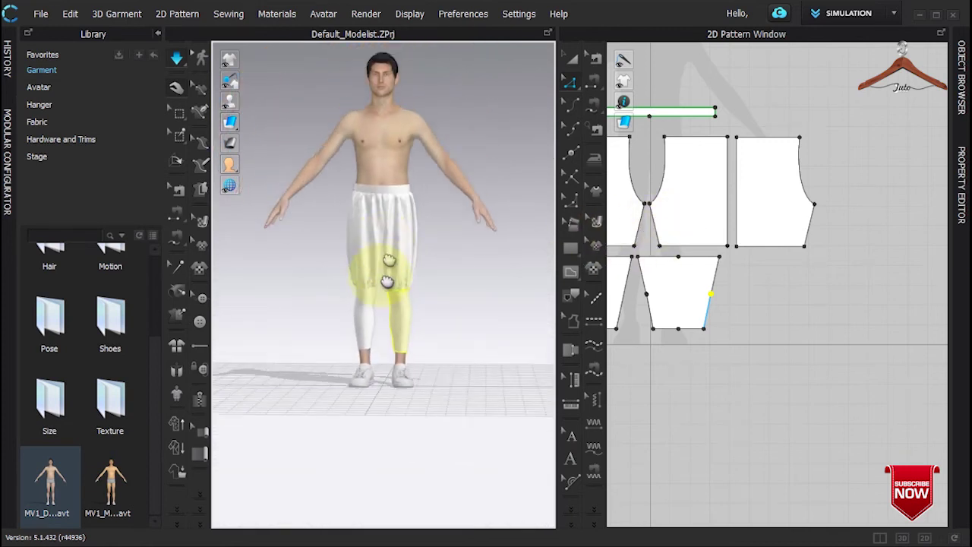
scroll(384, 287, "up", 2)
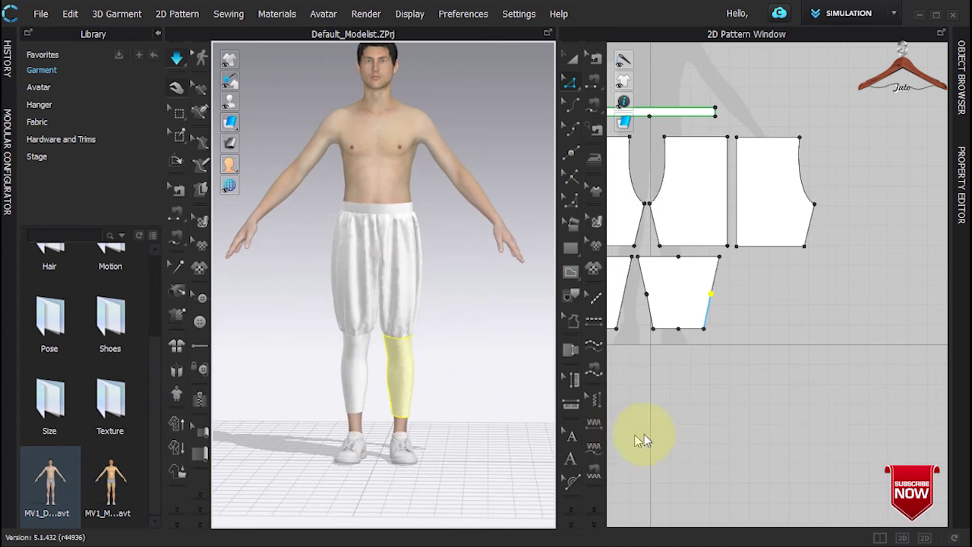
Delete the midpoints on the hem edges of the right and left lower-leg patterns.
scroll(671, 418, "down", 2)
scroll(642, 369, "up", 4)
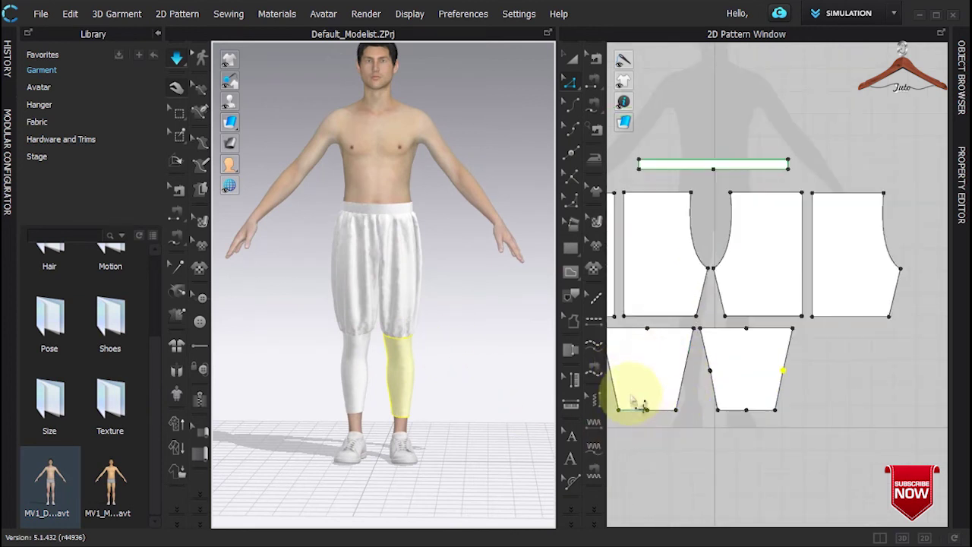
key("a")
left_click(642, 397)
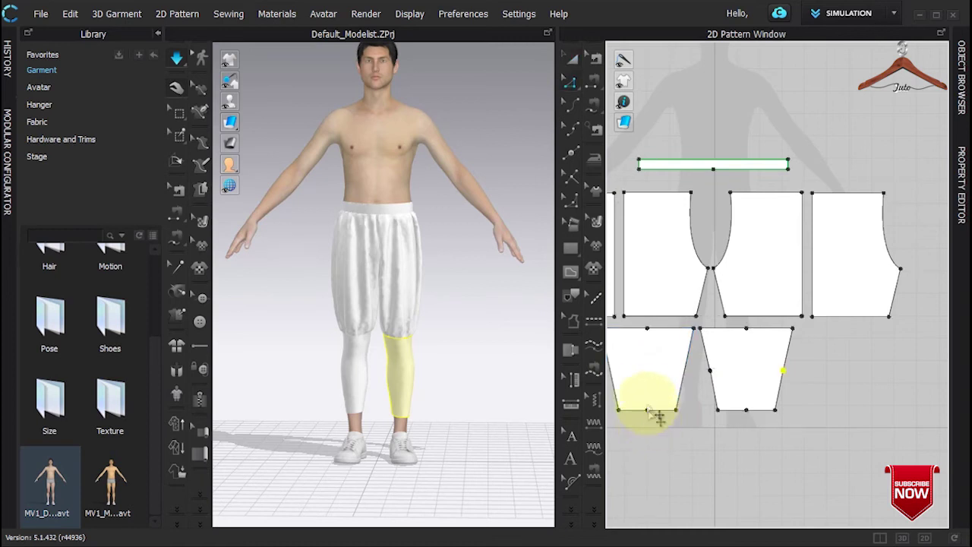
left_click_drag(634, 392, 652, 410)
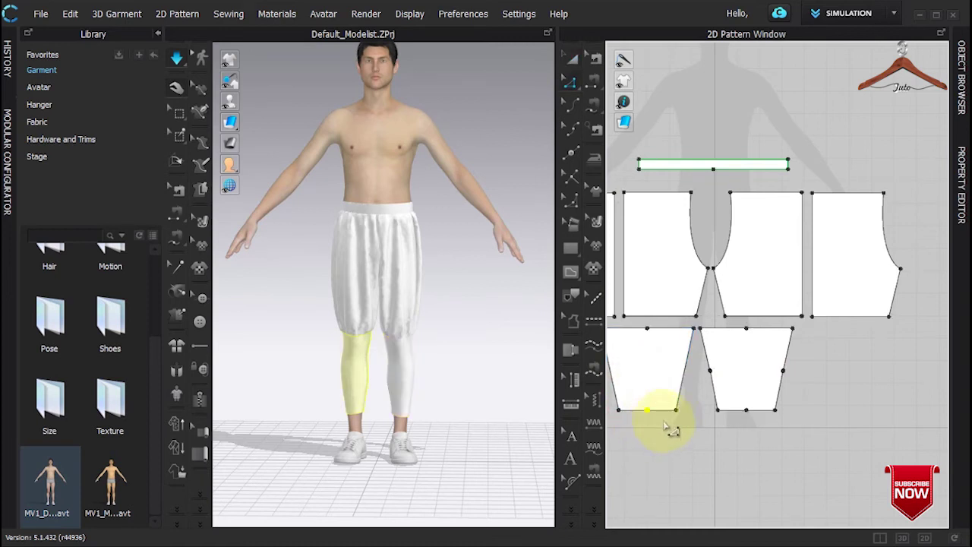
left_click(758, 419)
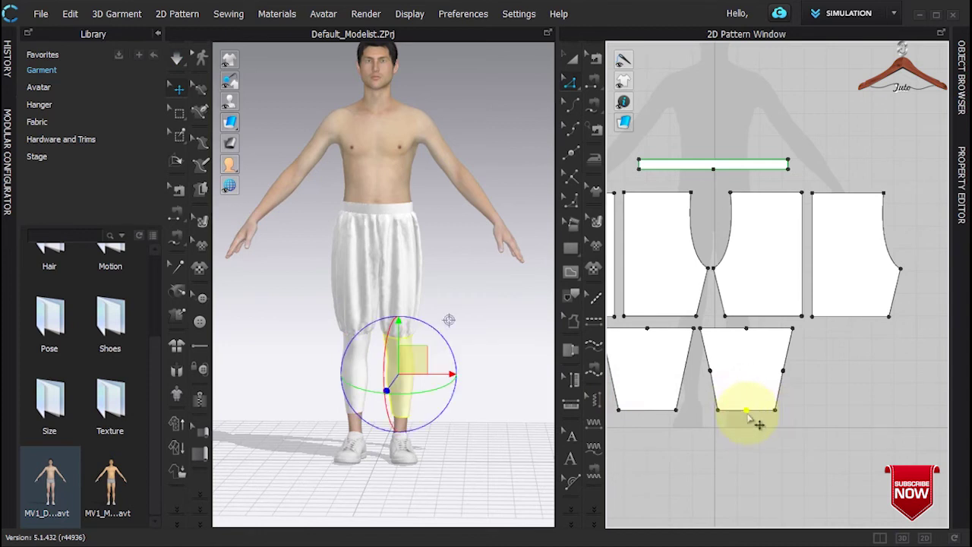
right_click(756, 422)
left_click(761, 421)
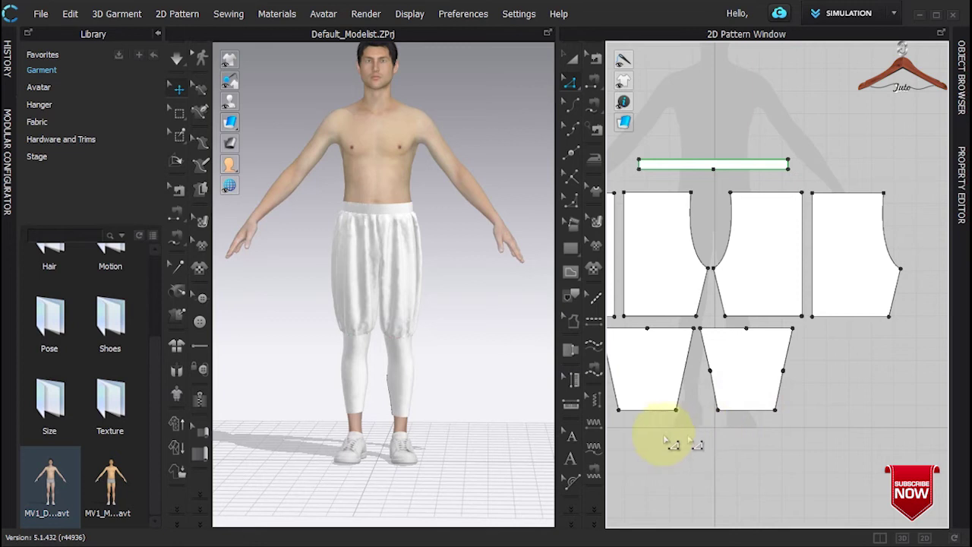
Offset the hem edge of the right lower-leg pattern as one internal line at 15 mm, with Extend on.
scroll(698, 430, "up", 5)
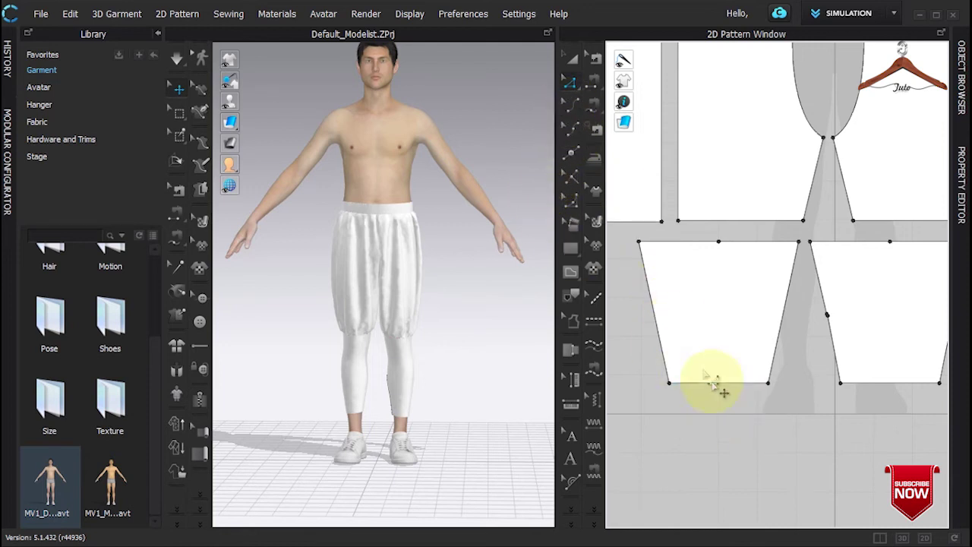
right_click(712, 383)
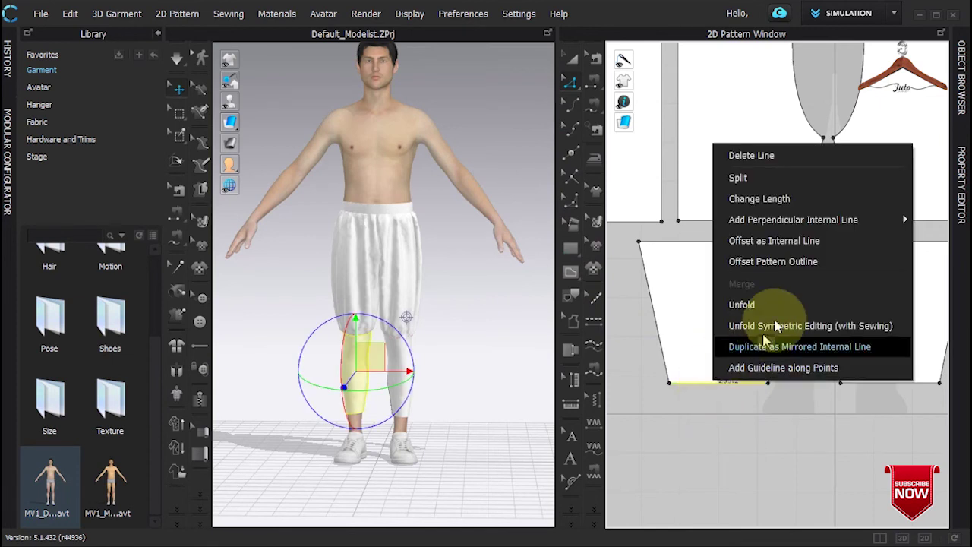
left_click(840, 248)
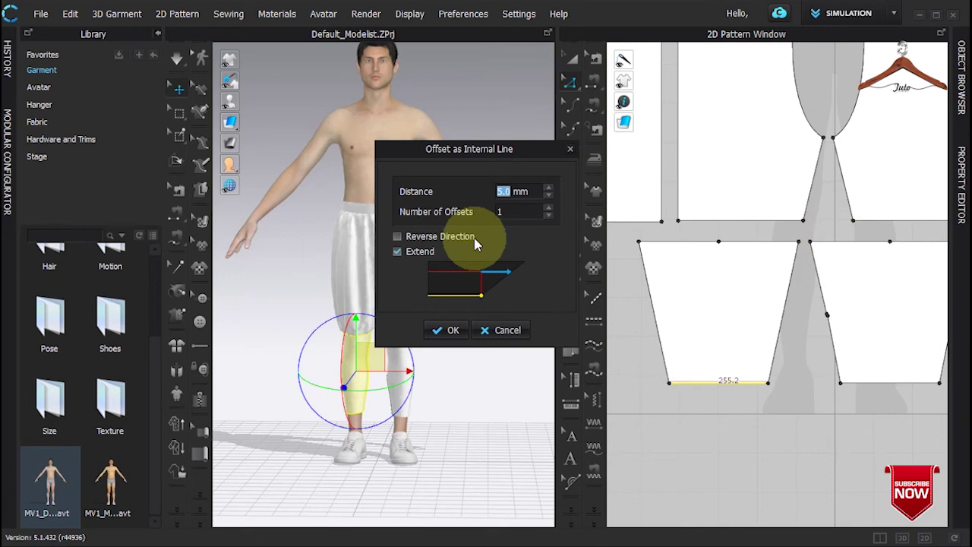
left_click(548, 188)
left_click(548, 187)
left_click(548, 188)
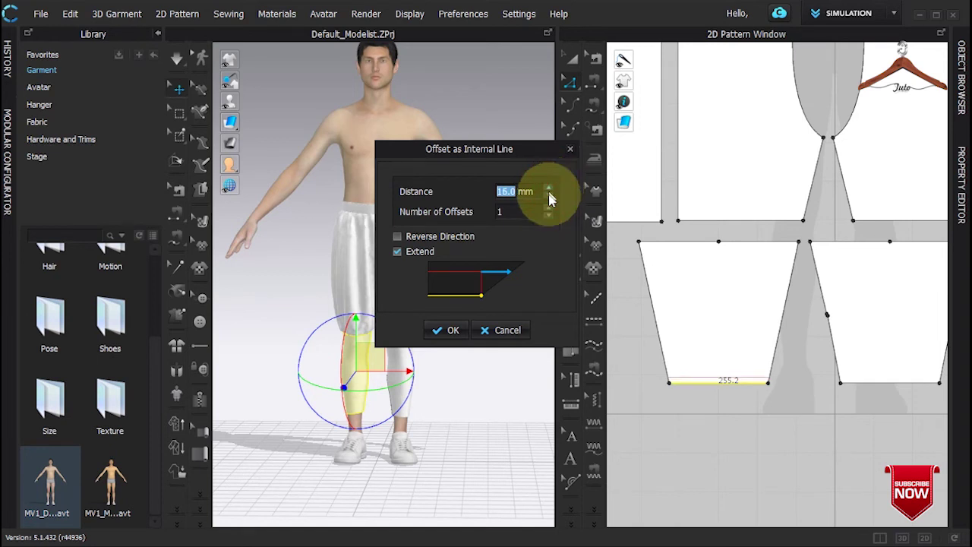
left_click(548, 197)
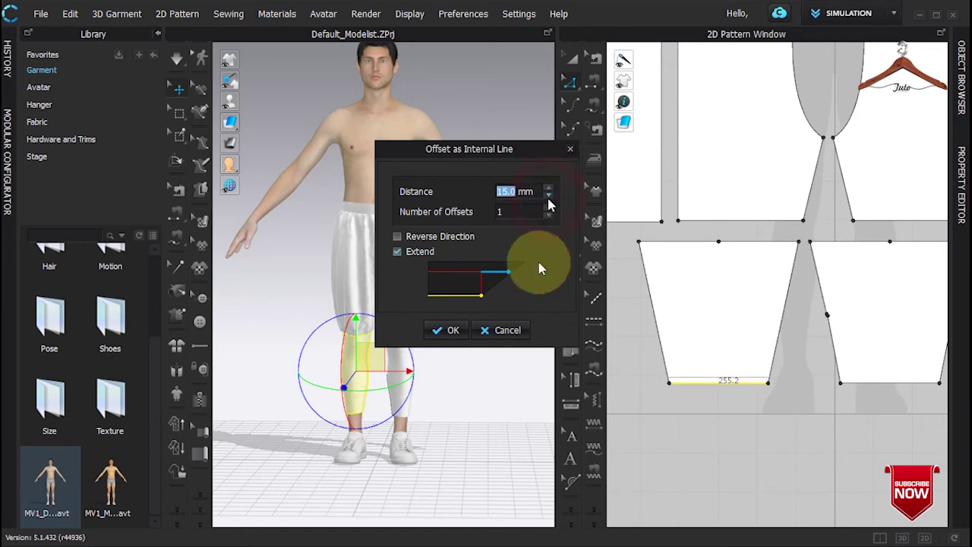
left_click(447, 332)
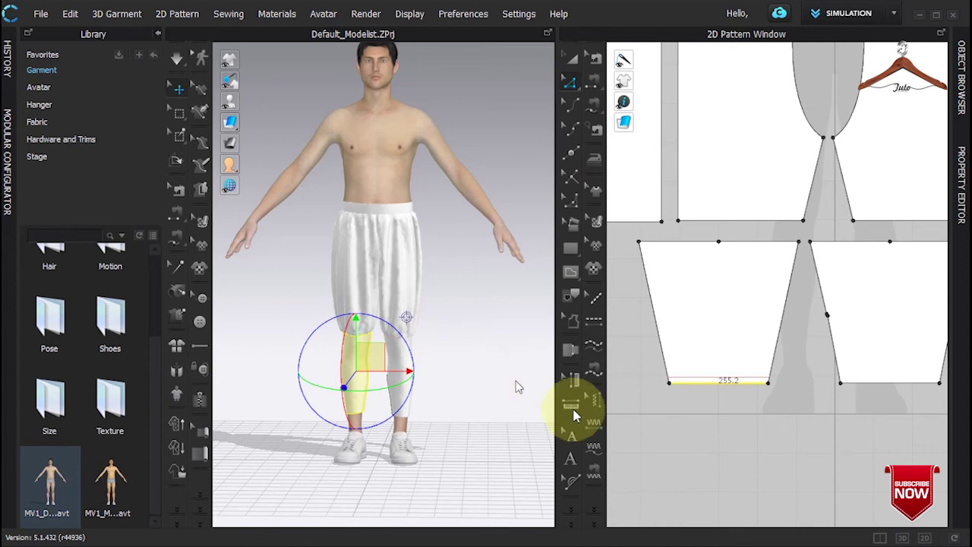
Offset the hem edge of the left lower-leg pattern as one internal line at 15 mm, with Extend on.
right_click(879, 389)
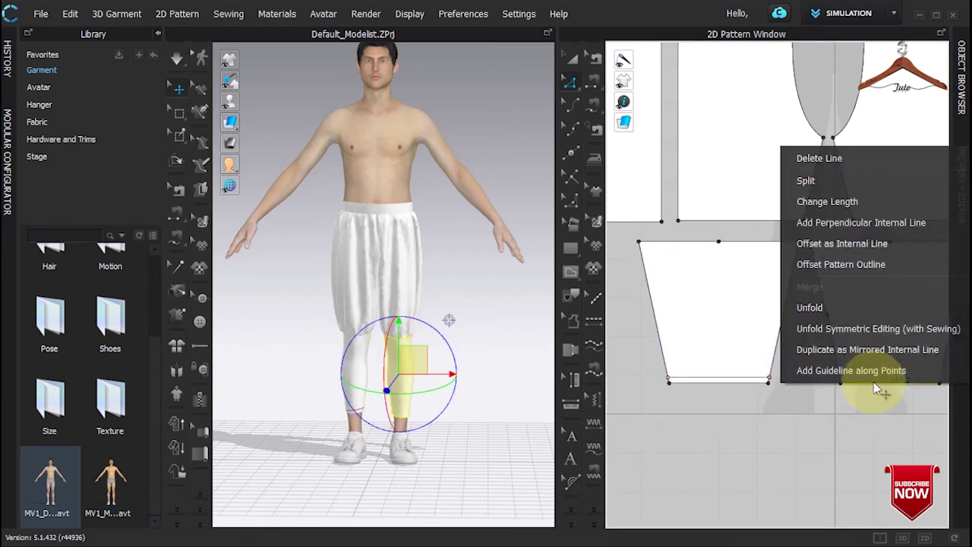
left_click(879, 247)
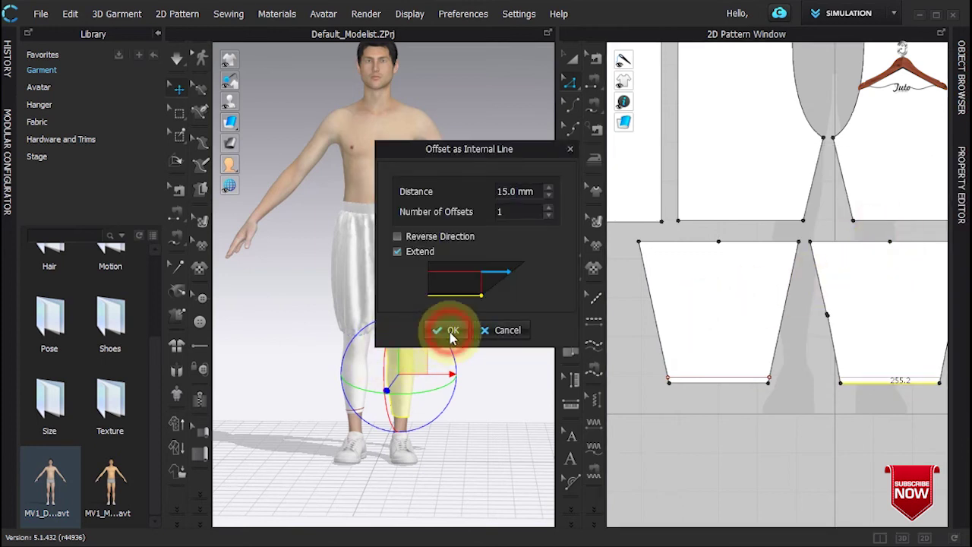
left_click(451, 332)
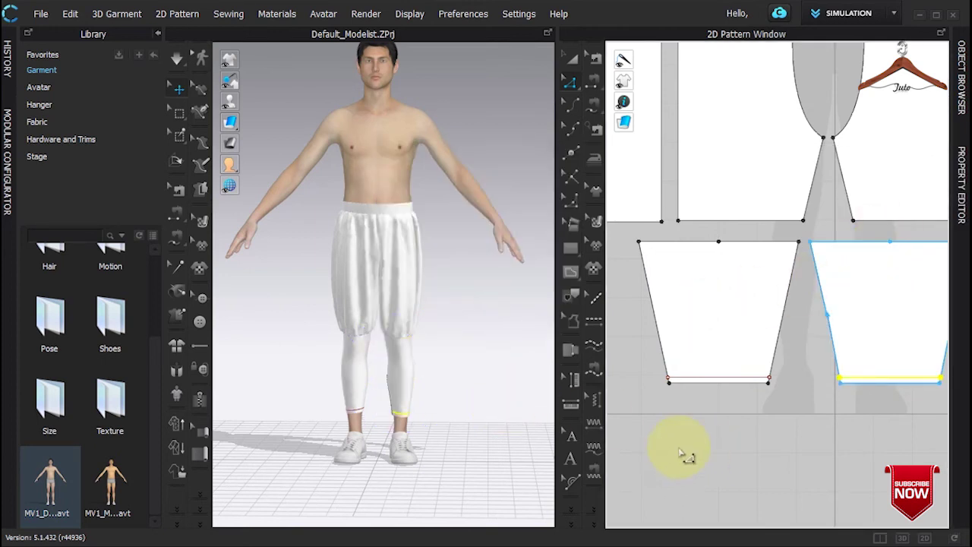
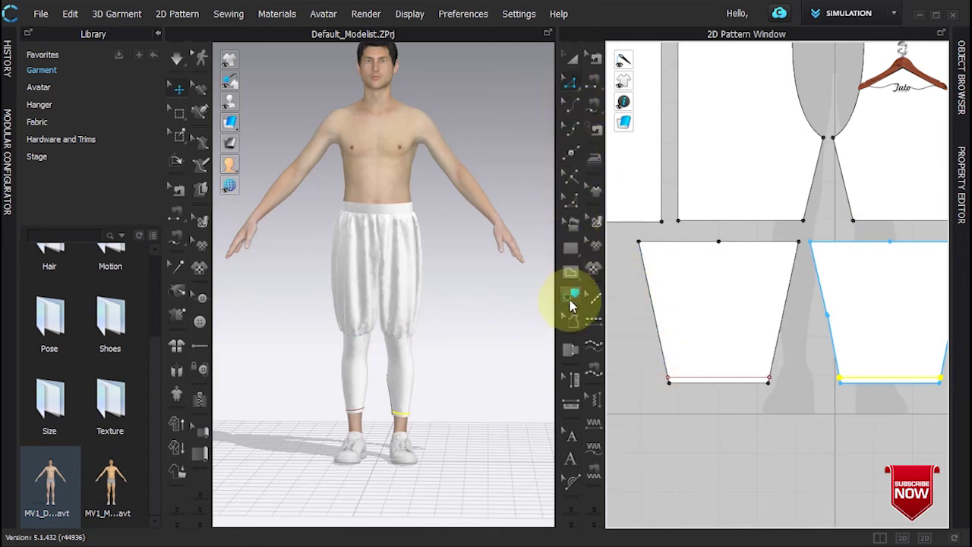
Trace the hem band of the right lower-leg pattern as a separate pattern piece and place it just below the hem.
left_click(573, 296)
scroll(697, 390, "up", 3)
left_click(694, 372)
left_click(691, 374)
left_click(650, 376, "shift")
left_click(824, 375, "shift")
right_click(790, 379)
left_click(797, 391)
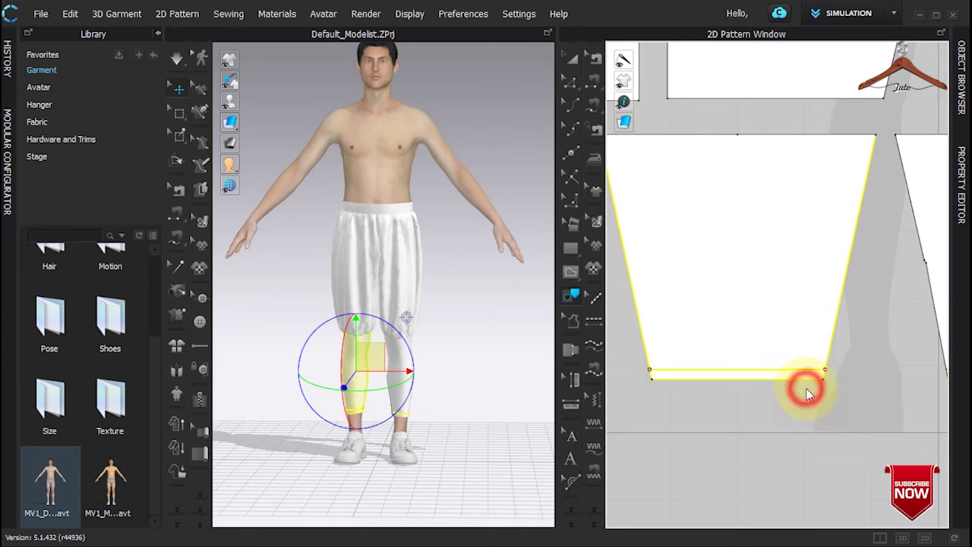
left_click(740, 409)
Trace the left lower-leg pattern's hem band as a separate piece and place it below the hem, level with the right band.
scroll(875, 443, "down", 3)
scroll(911, 433, "up", 4)
scroll(933, 426, "down", 6)
scroll(825, 402, "up", 8)
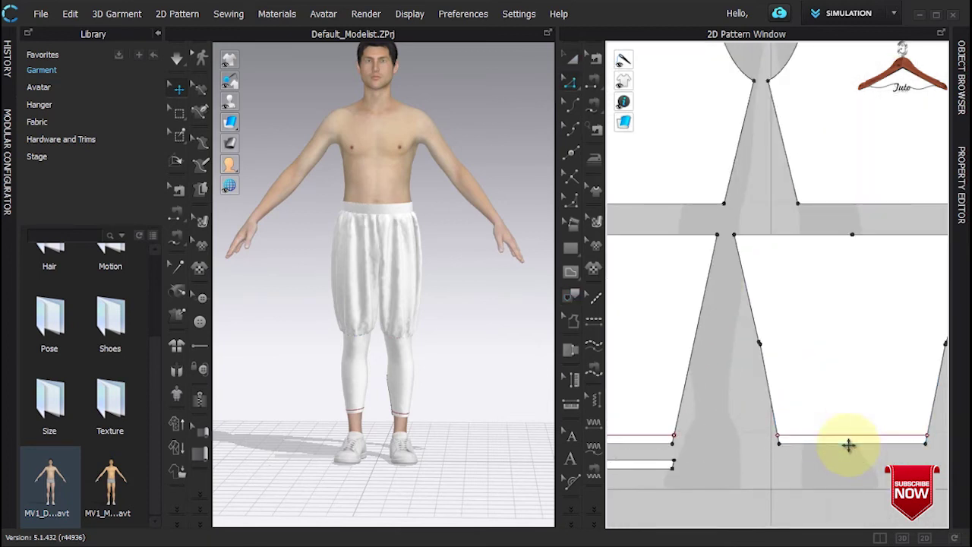
left_click(854, 440)
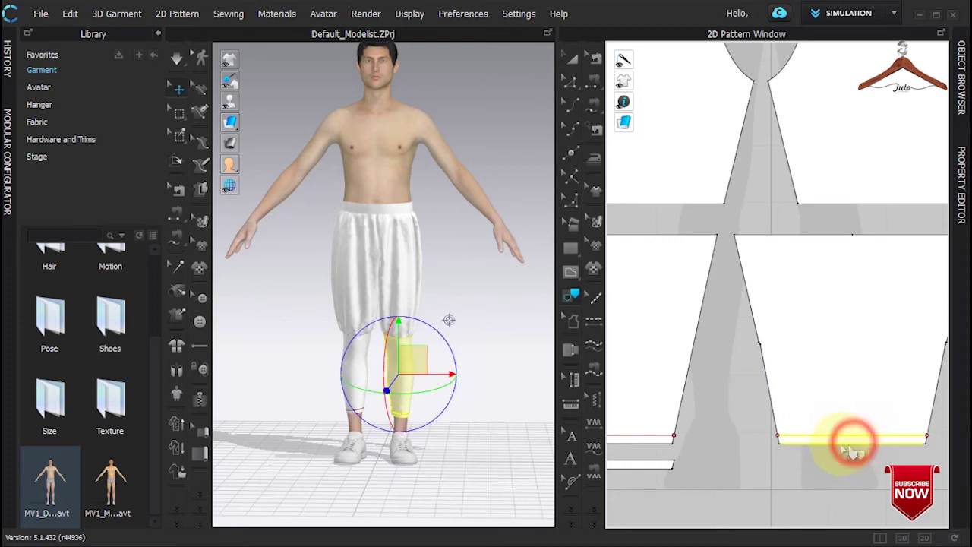
left_click(778, 436, "shift")
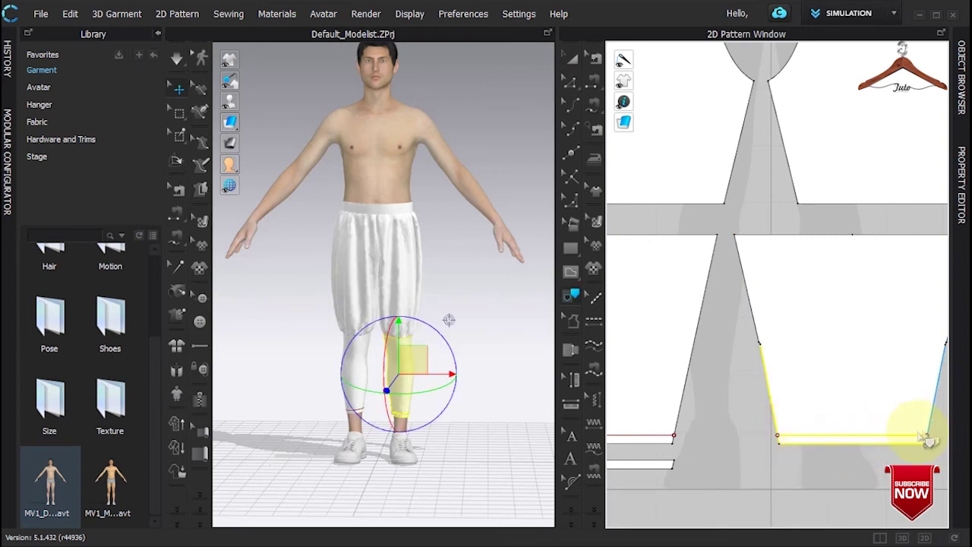
left_click(937, 443, "shift")
right_click(893, 445)
left_click(889, 451)
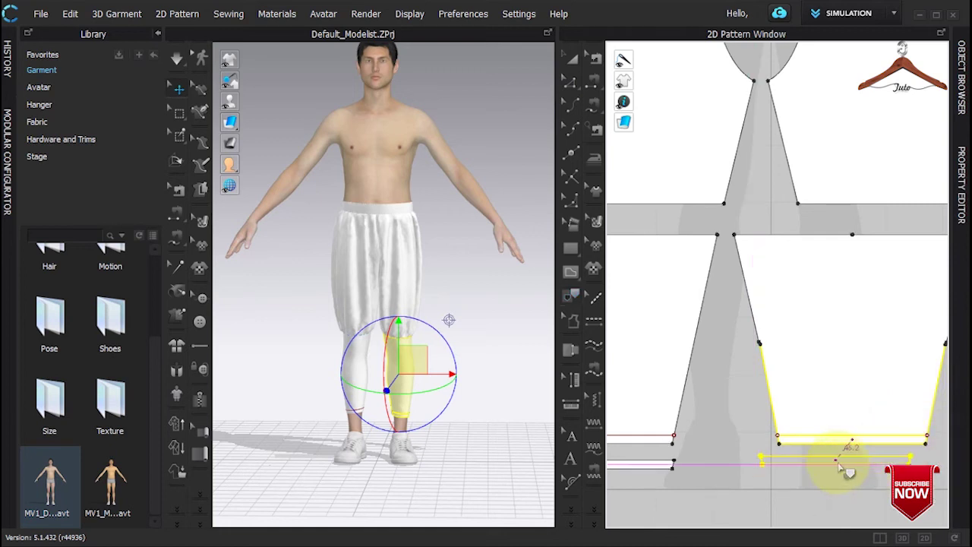
left_click(864, 469)
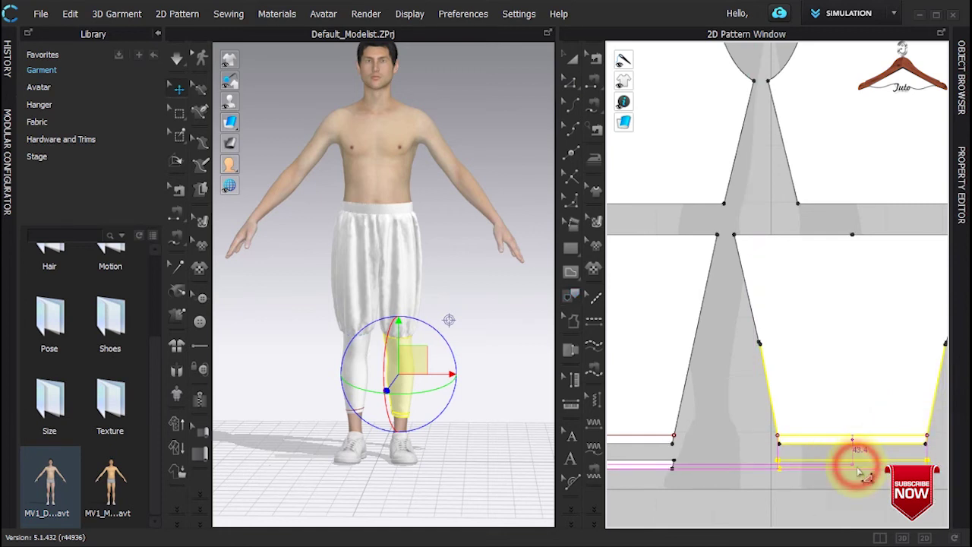
left_click(642, 433, "shift")
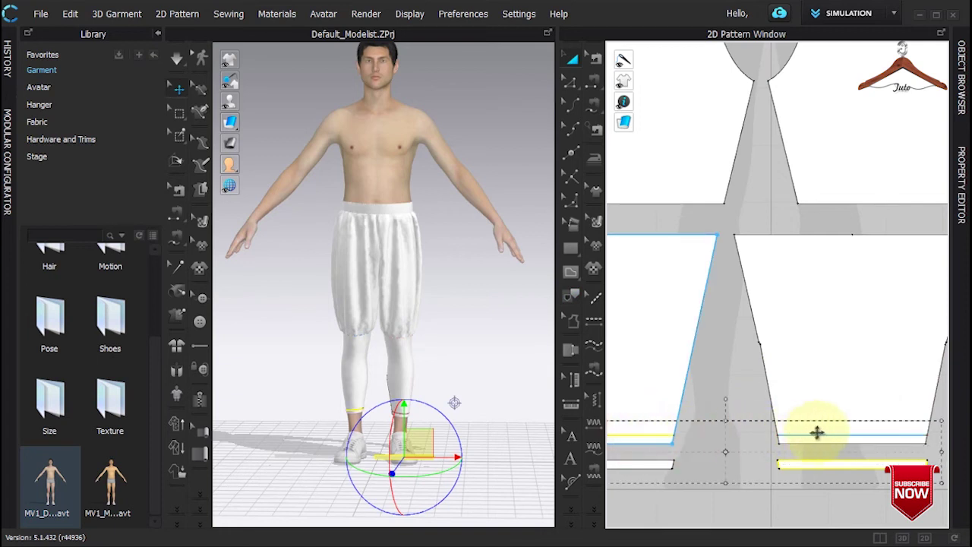
left_click(743, 356)
left_click(654, 433)
left_click(807, 433, "shift")
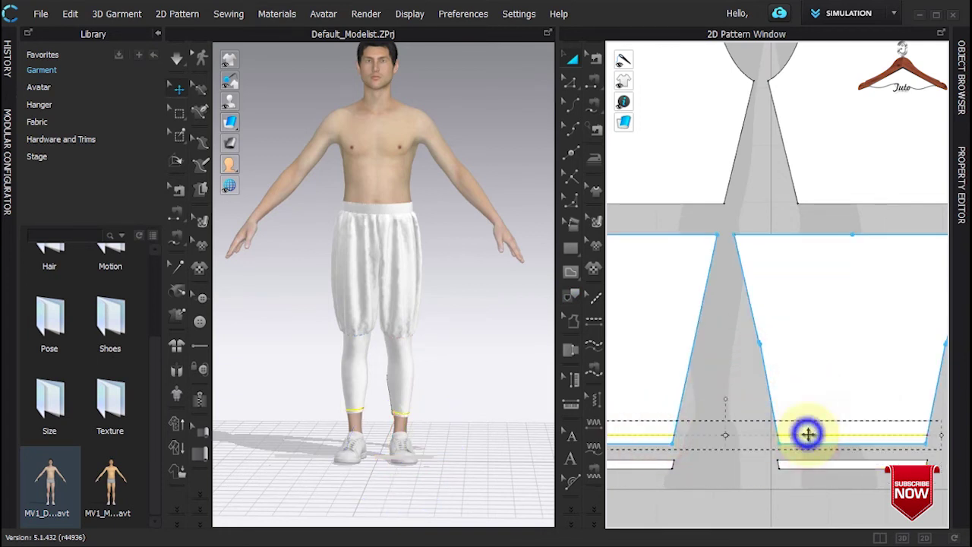
right_click(807, 433)
left_click(797, 46)
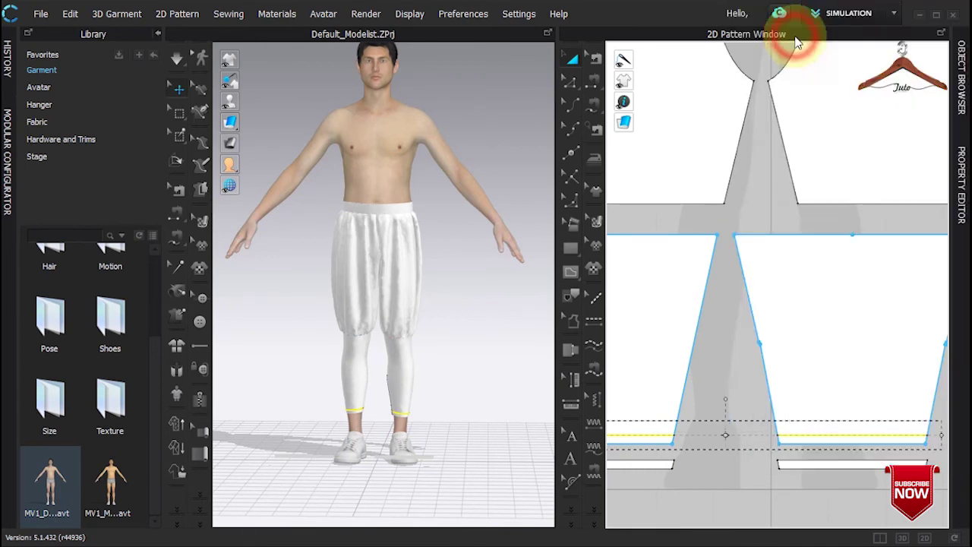
left_click(742, 325)
key("ctrl+v")
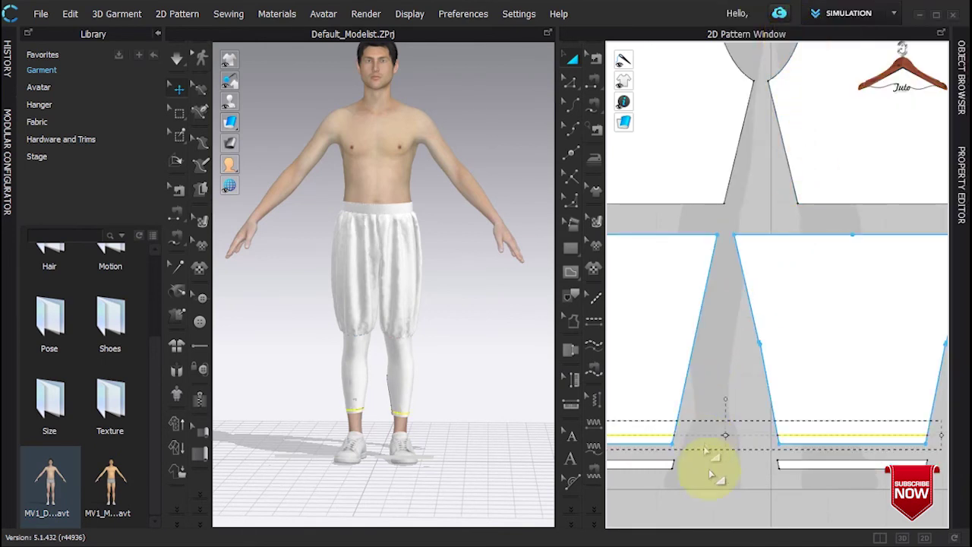
left_click(708, 477)
Sew the right hem band to the right lower-leg pattern, upper edge to the internal line and lower edge to the hem edge.
right_click_drag(703, 478, 812, 448)
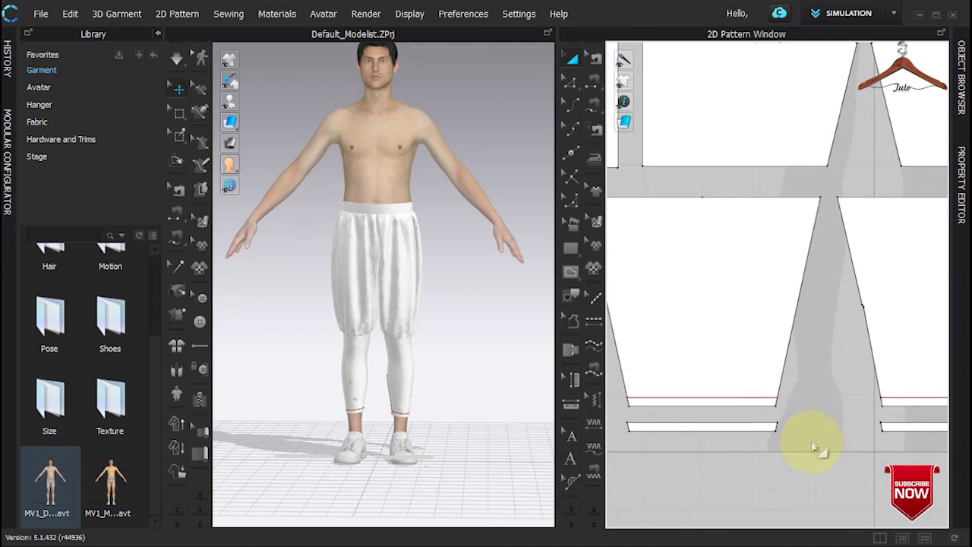
left_click(591, 82)
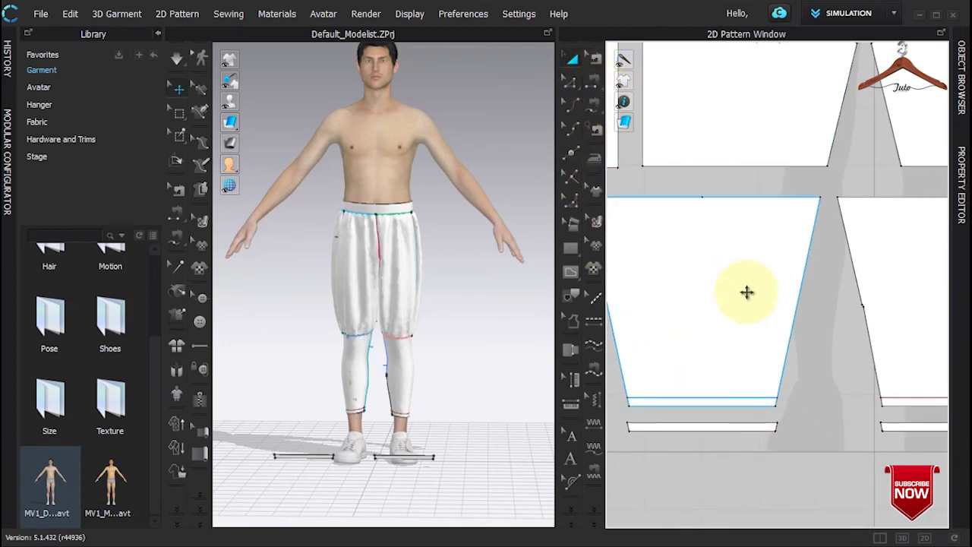
left_click(689, 424)
left_click(690, 398)
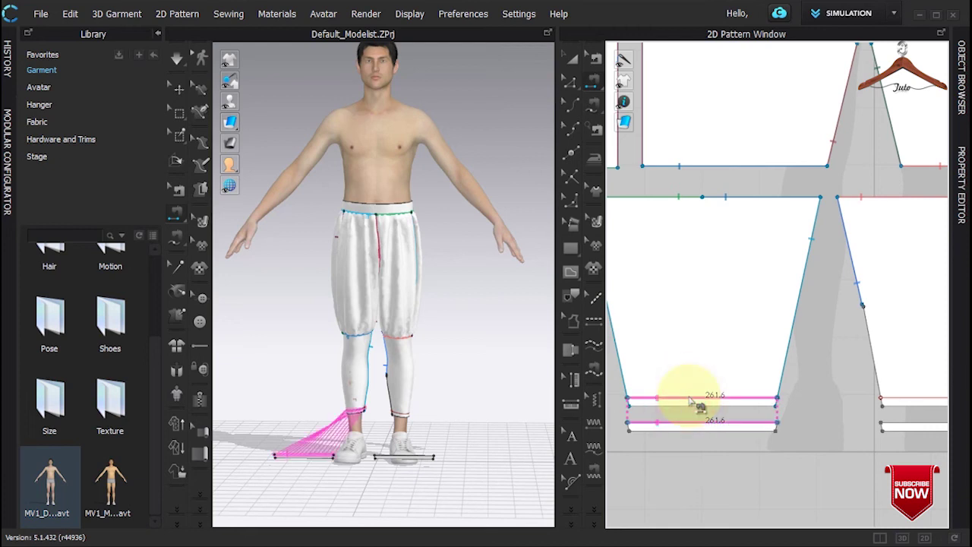
left_click(685, 427)
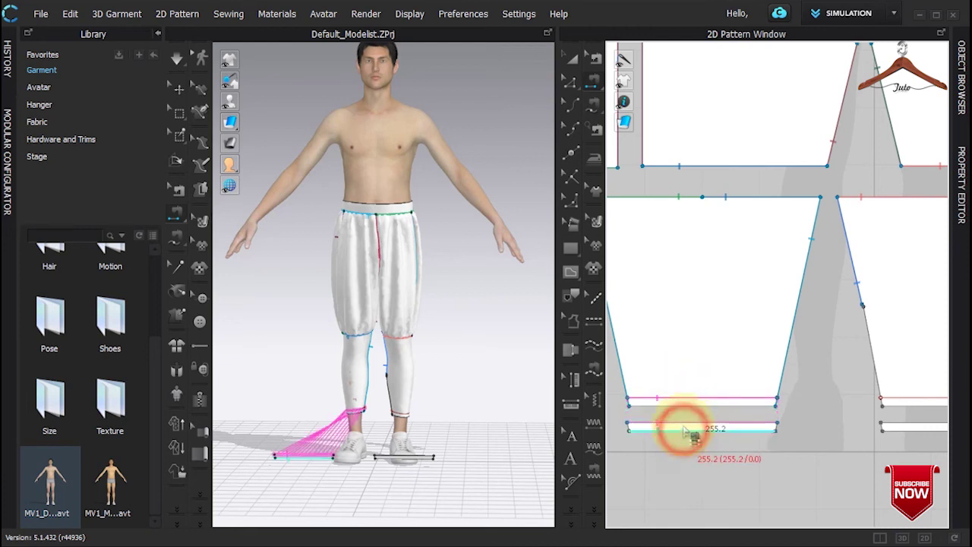
left_click(685, 407)
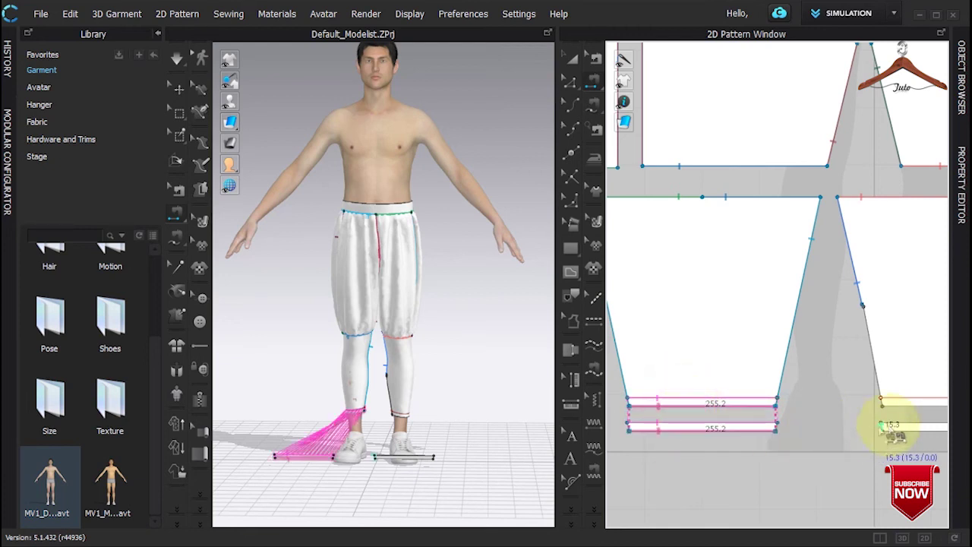
Sew the left hem band's upper and lower edges to the left lower-leg pattern's internal line and hem edge, and simulate the garment.
left_click(894, 403)
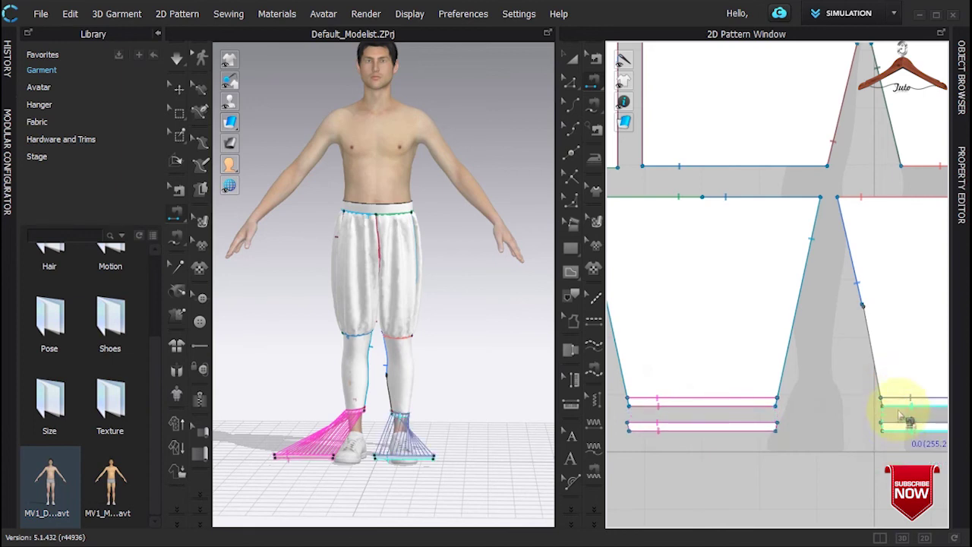
left_click(899, 413)
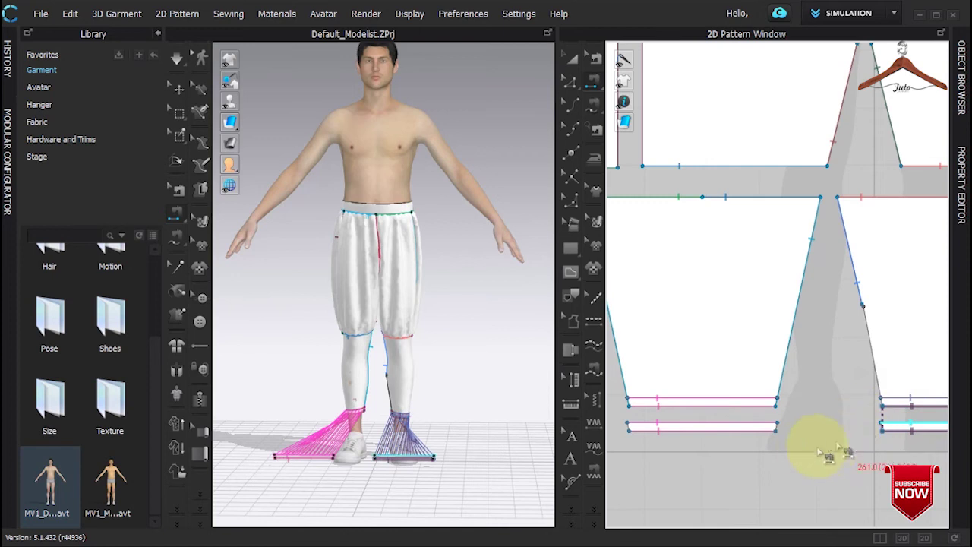
key("space")
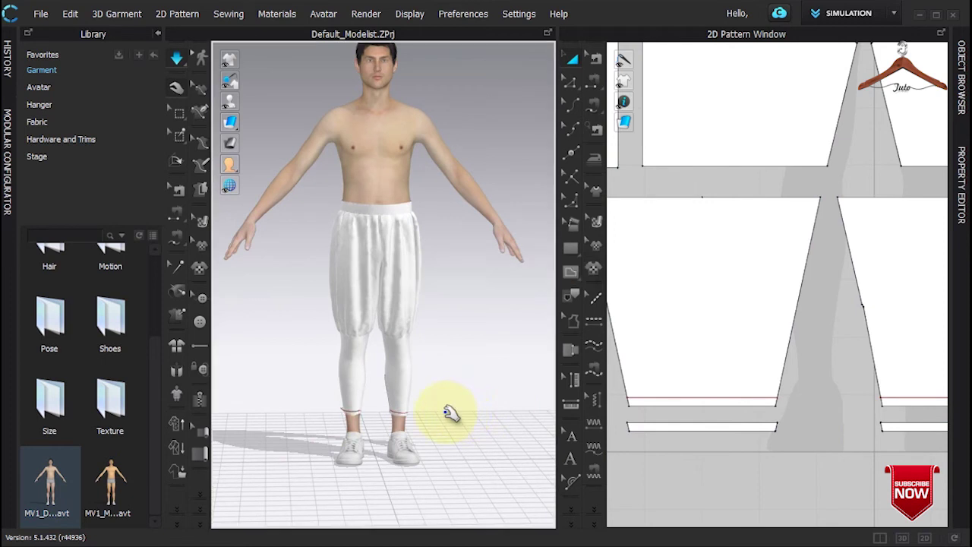
Remove the internal hem lines from both lower-leg patterns.
left_click(703, 454)
left_click(696, 394)
left_click(923, 396, "shift")
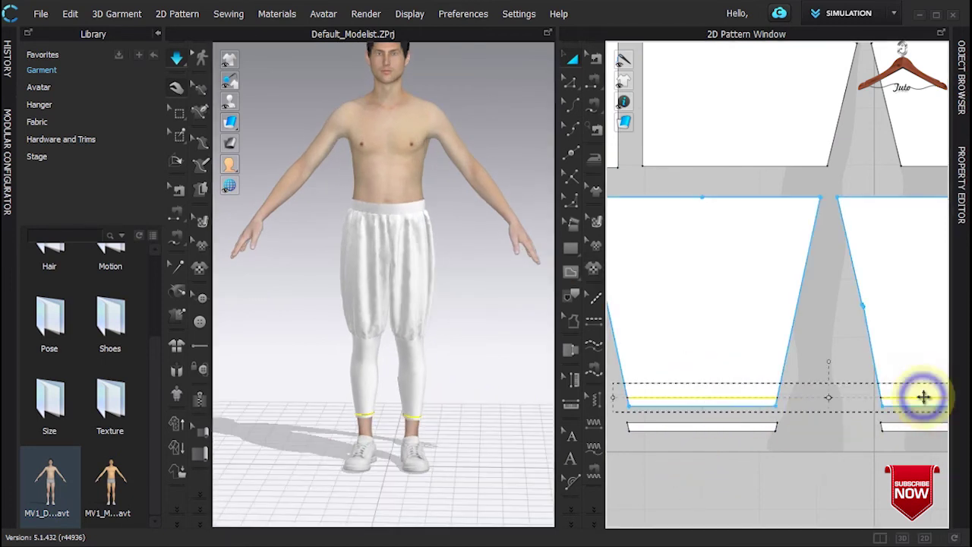
right_click(923, 396)
left_click(784, 47)
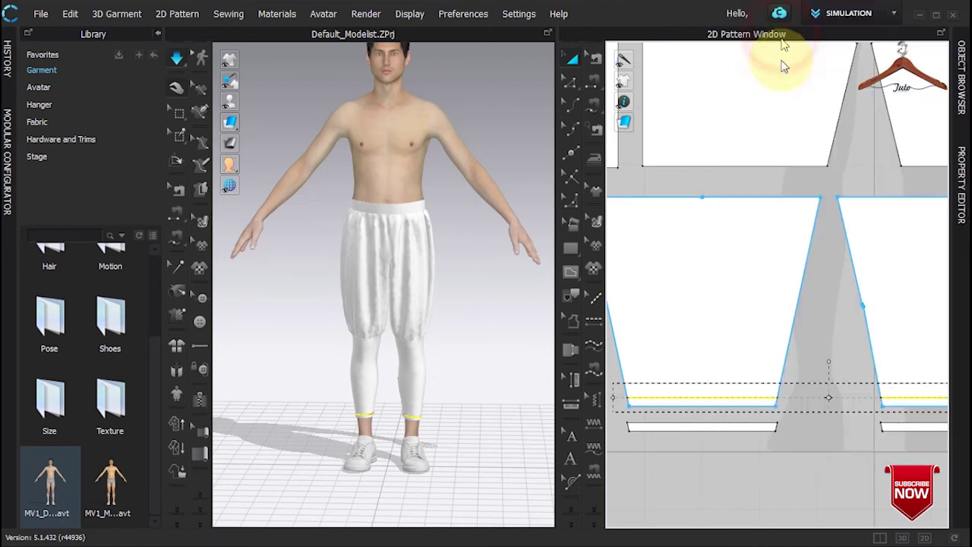
left_click(689, 453)
left_click(686, 427)
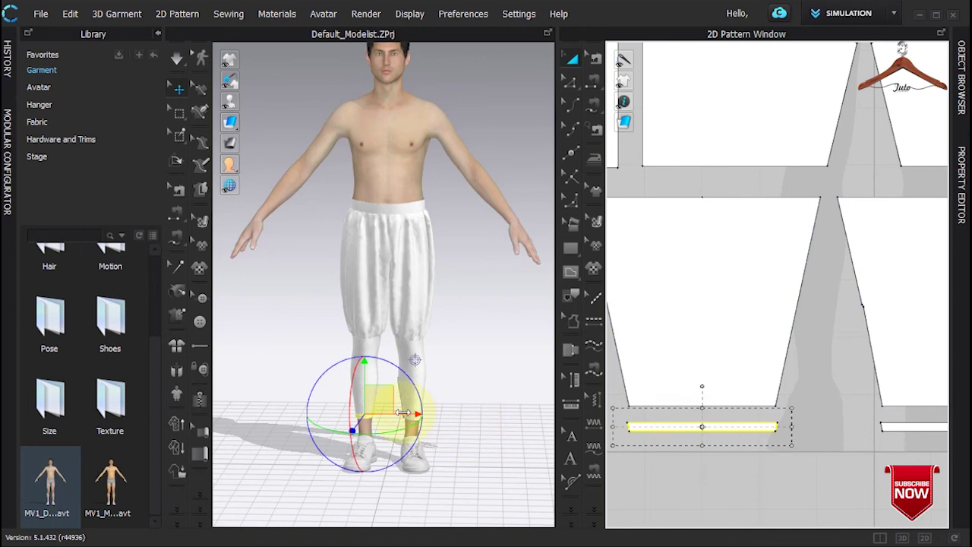
left_click(898, 428)
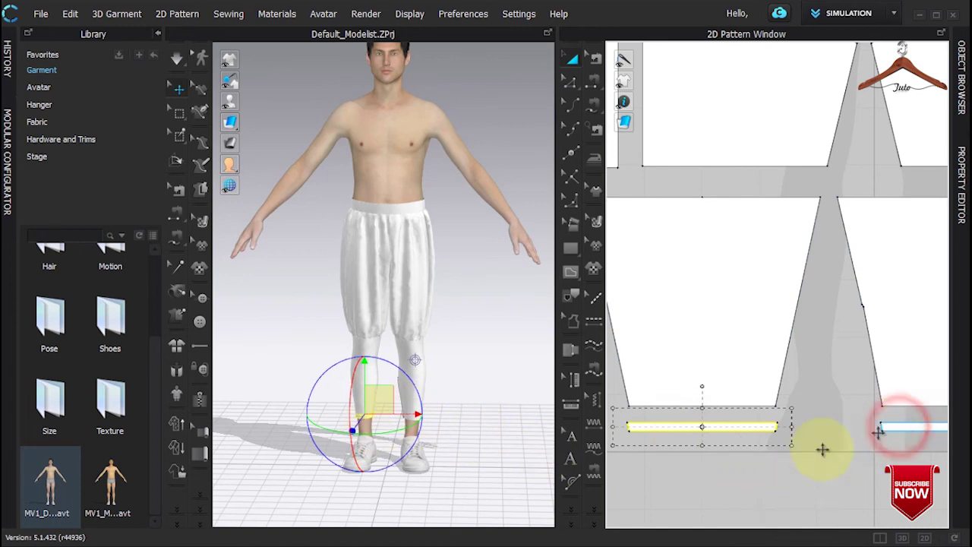
left_click(697, 431, "shift")
left_click(693, 477)
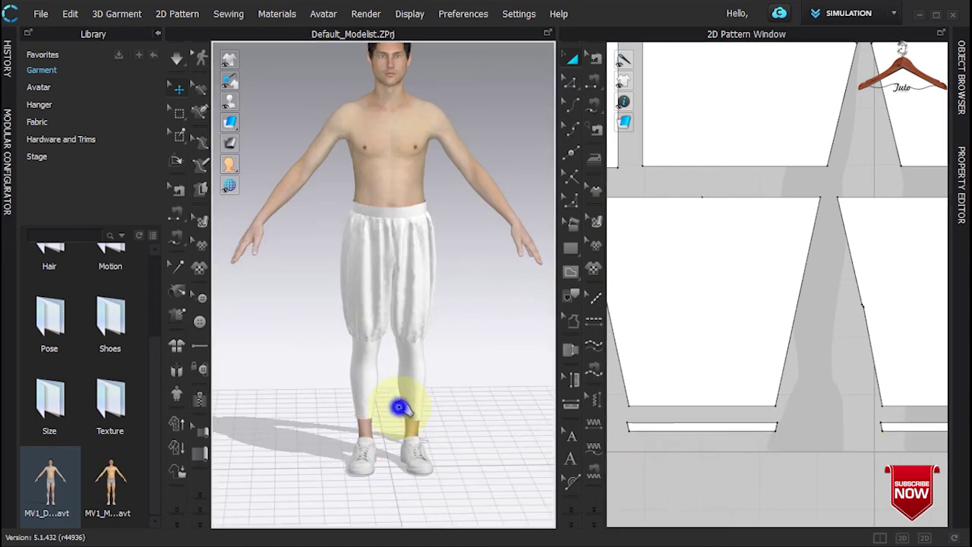
Shorten the waistband pattern slightly and evenly at both ends about its centre, and simulate the fit.
scroll(709, 342, "down", 5)
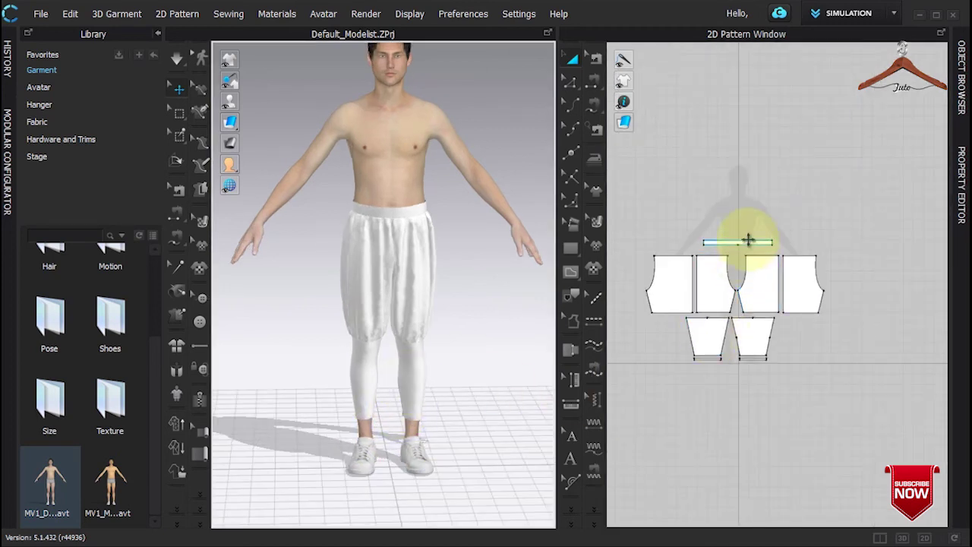
scroll(738, 244, "up", 4)
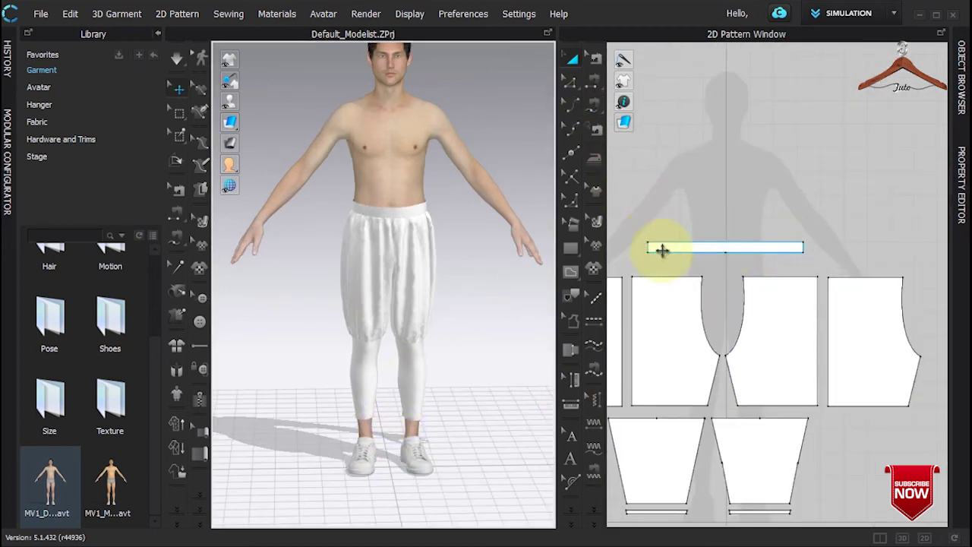
left_click(646, 249)
left_click(671, 250)
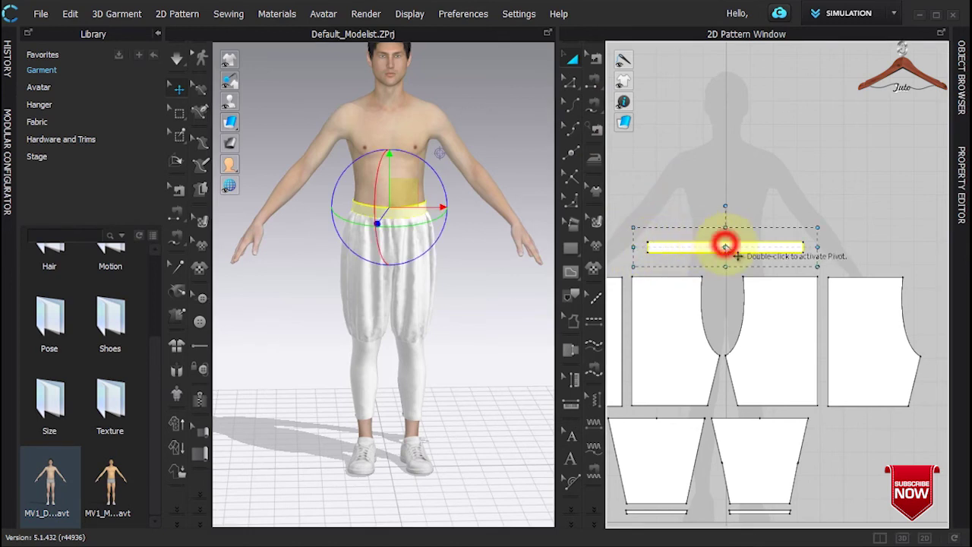
left_click(633, 245)
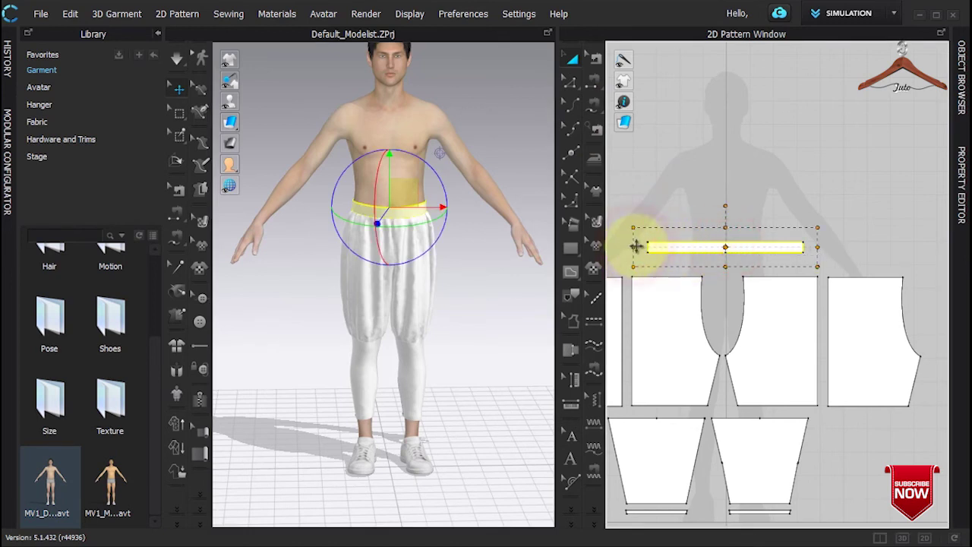
key("space")
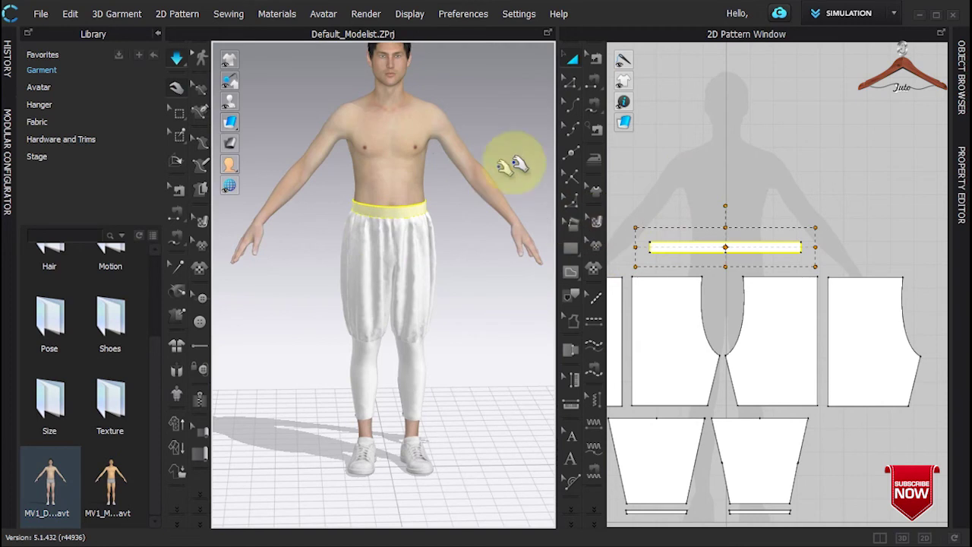
left_click(690, 199)
Show the fabric list and the object properties beside the full pattern layout.
scroll(716, 347, "down", 4)
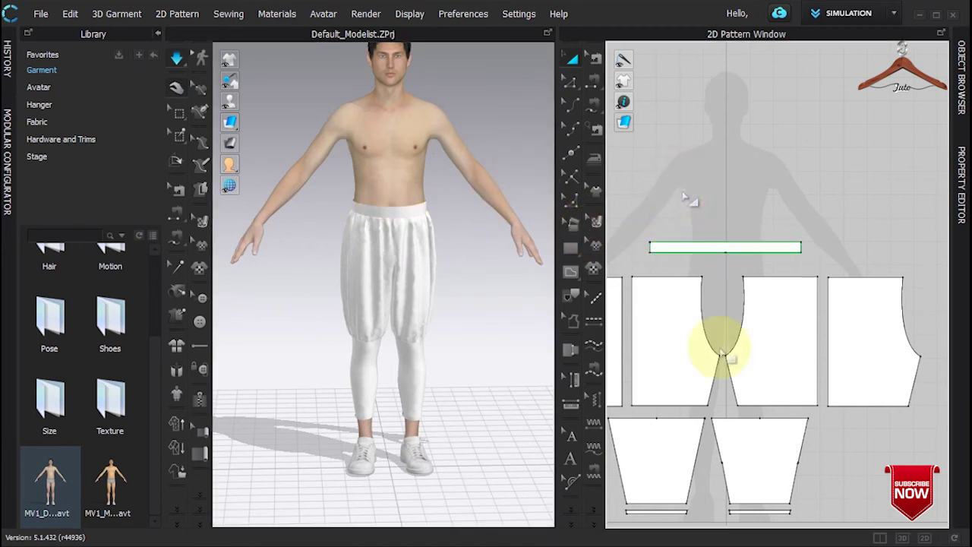
scroll(724, 355, "down", 2)
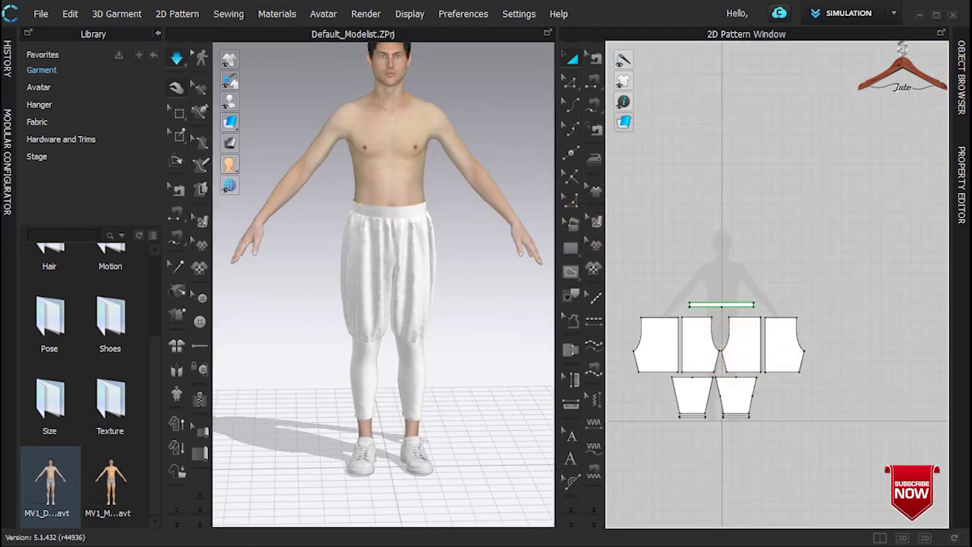
left_click(961, 80)
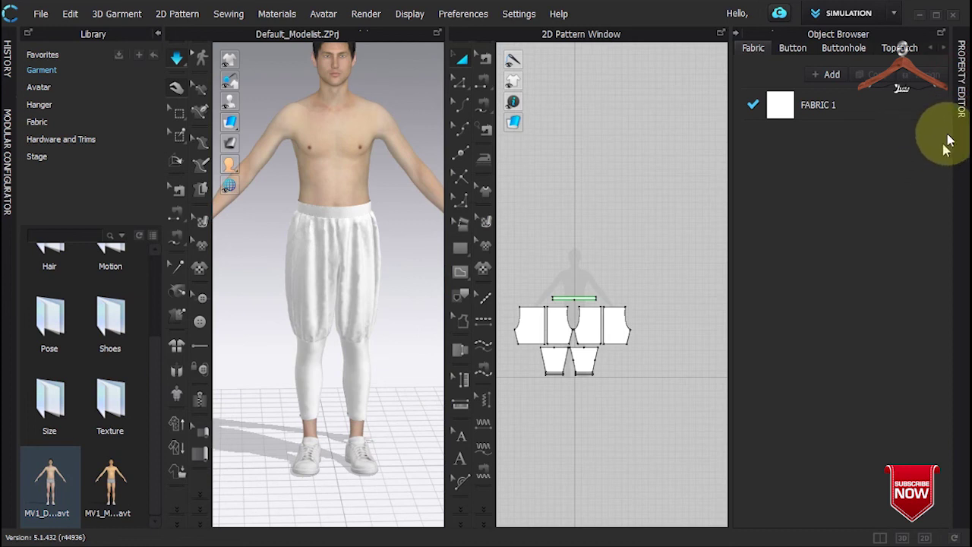
left_click(962, 91)
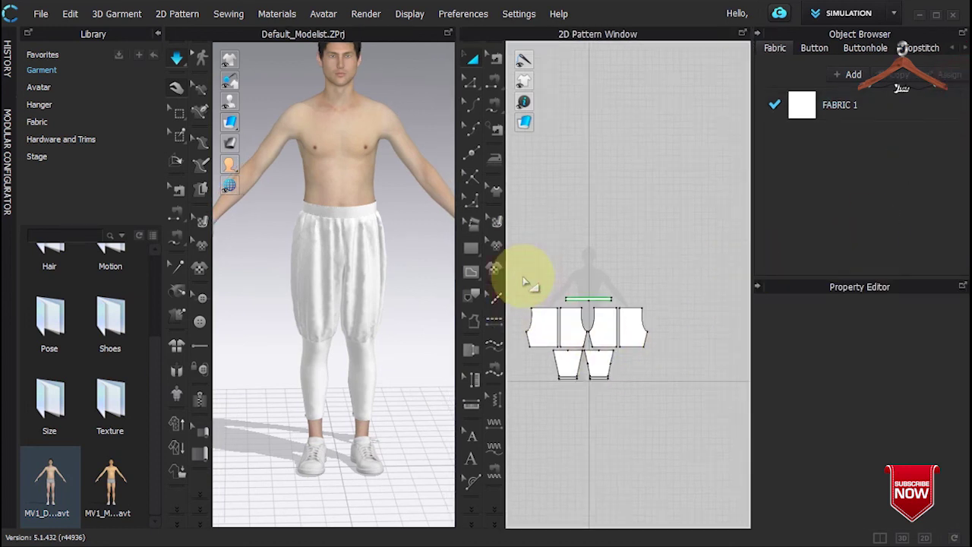
scroll(526, 283, "up", 3)
scroll(528, 283, "down", 2)
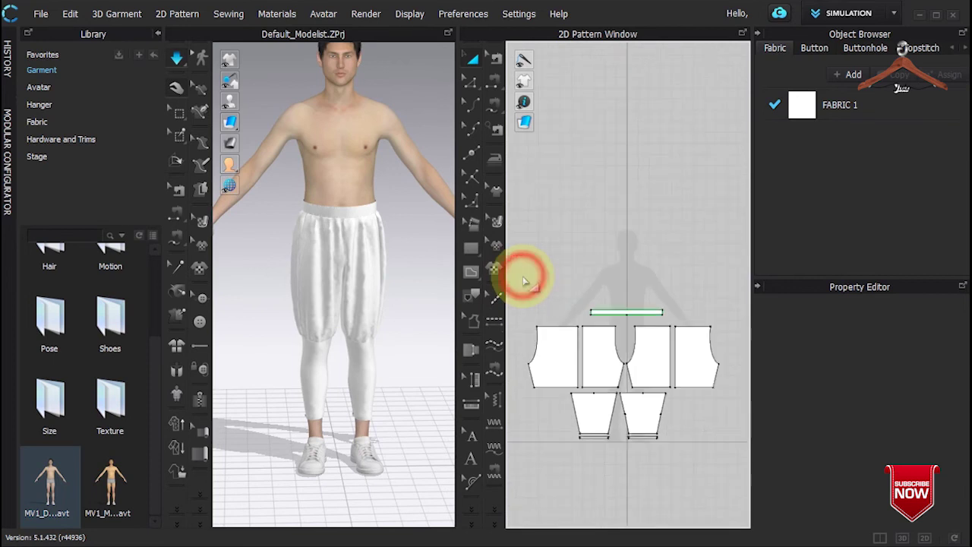
Select the four shorts panels and assign them a newly added fabric.
left_click_drag(521, 318, 634, 382)
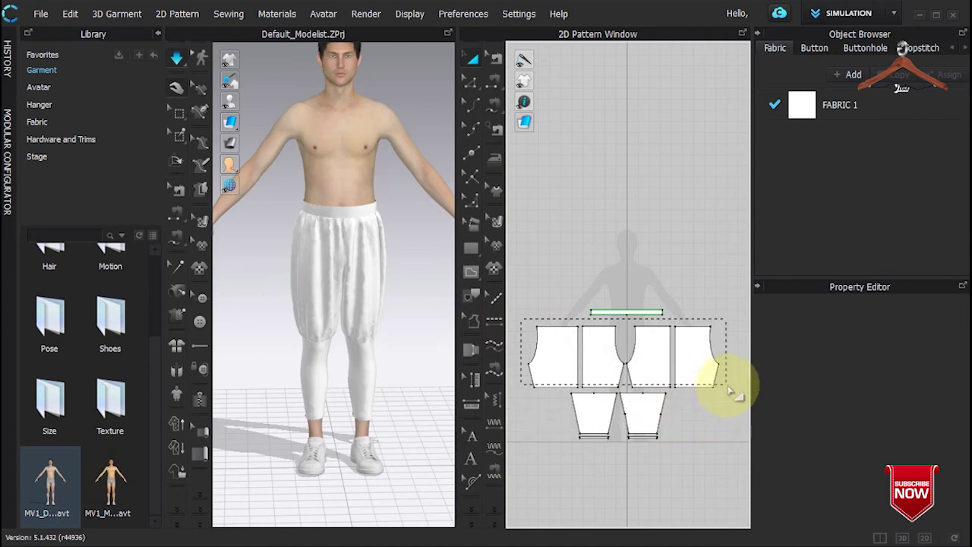
left_click_drag(731, 396, 732, 396)
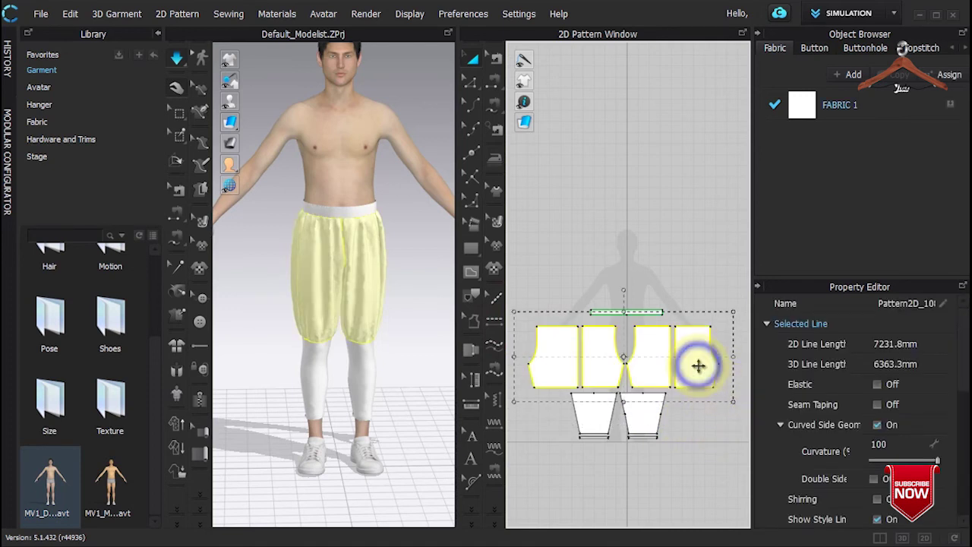
right_click(698, 369)
left_click(623, 38)
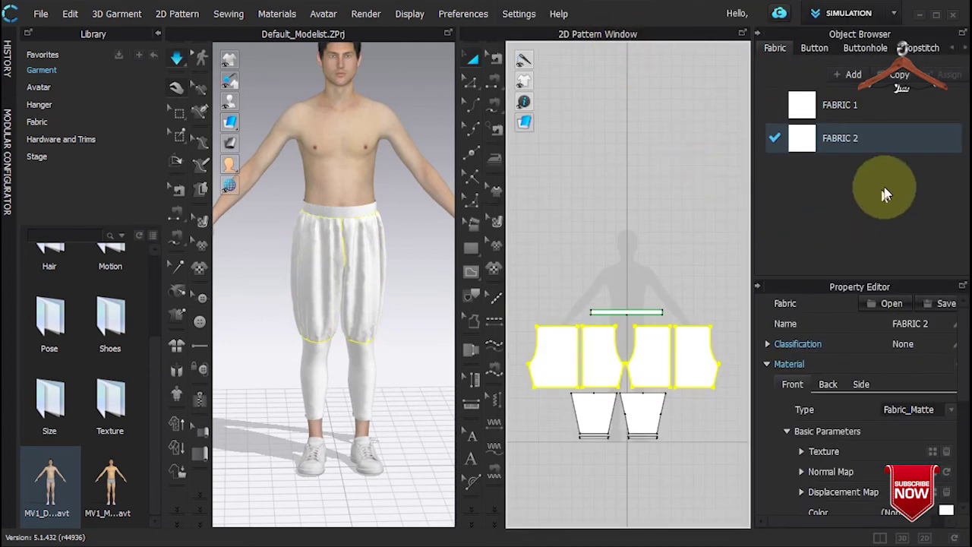
Rename the shorts panels' new fabric as 1.
double_click(870, 138)
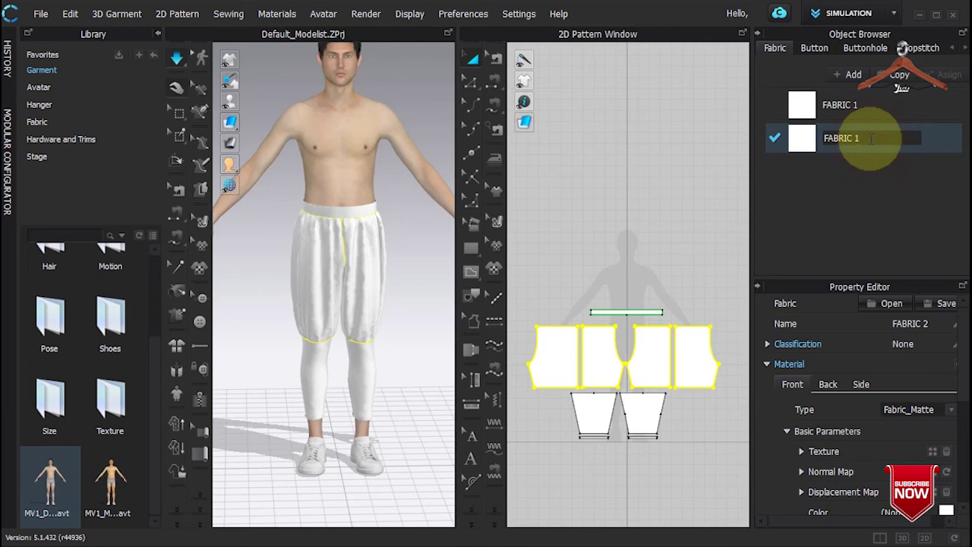
type("1")
key("Return")
double_click(870, 140)
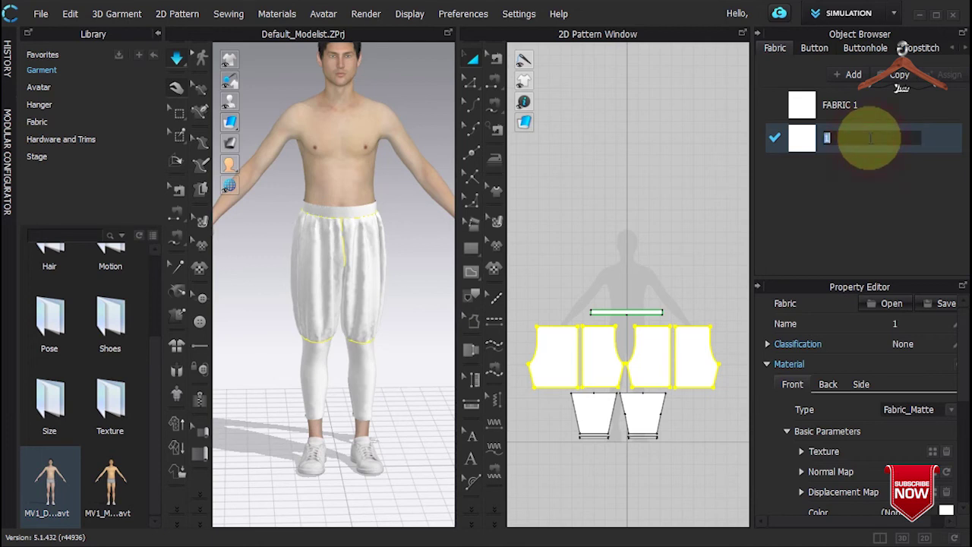
left_click(940, 147)
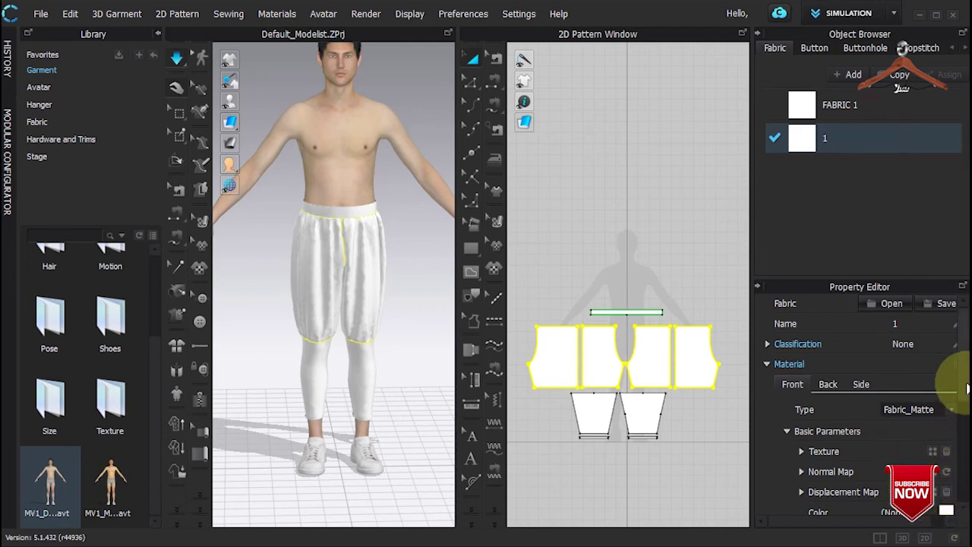
Set the colour of fabric 1 on the shorts panels to a dark charcoal grey.
scroll(957, 403, "down", 3)
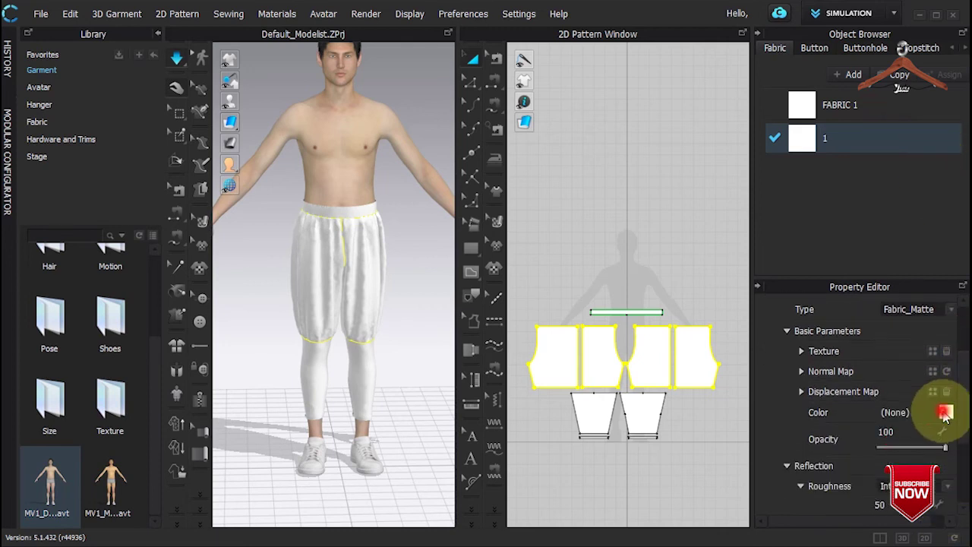
left_click(945, 412)
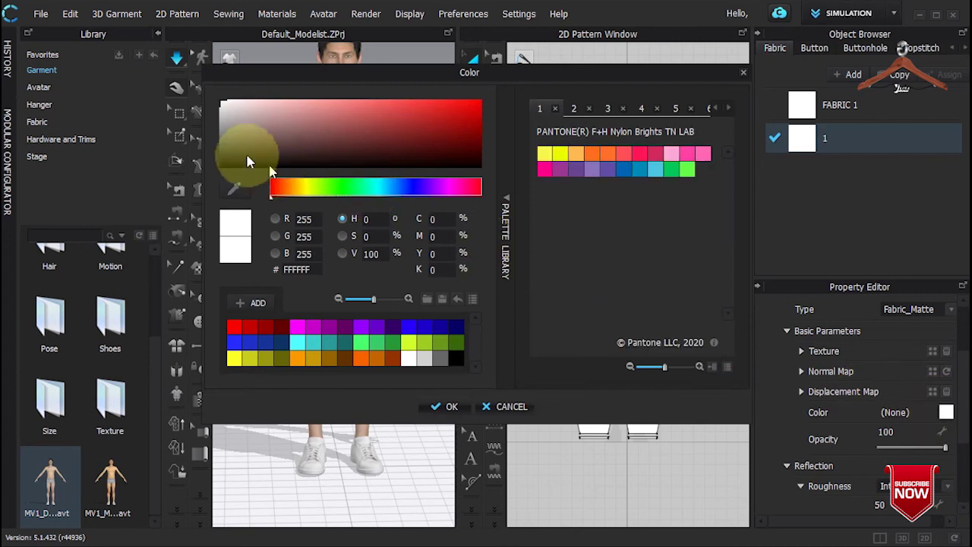
left_click(224, 156)
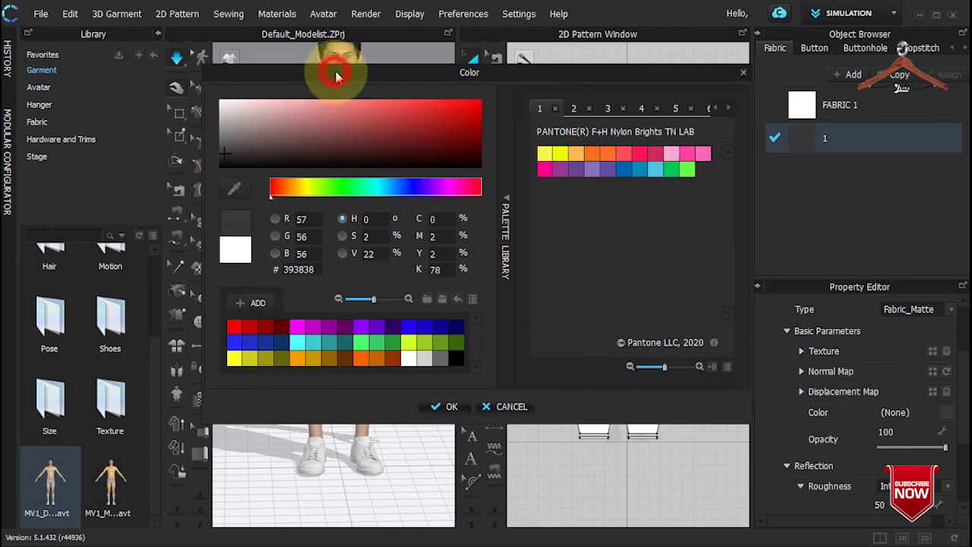
left_click_drag(337, 76, 625, 104)
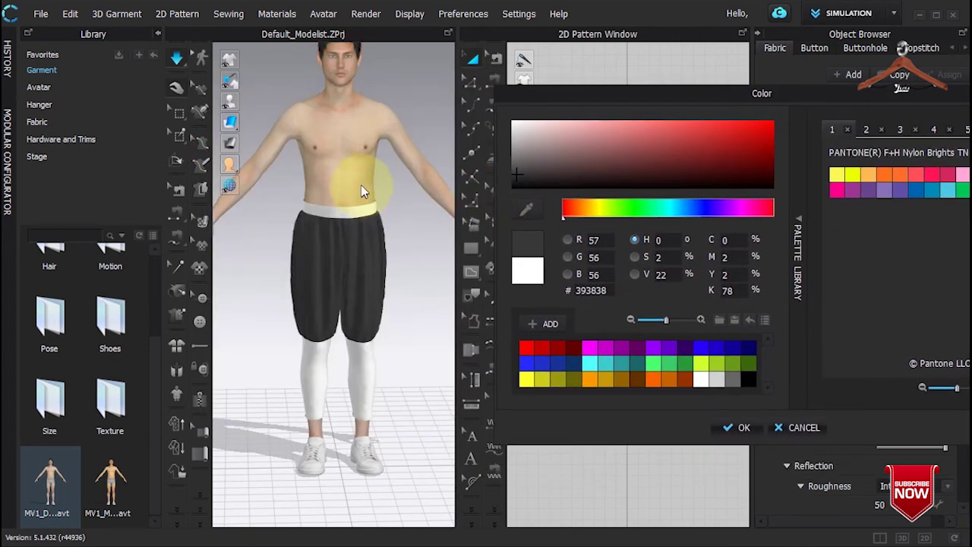
mouse_move(534, 177)
left_mouse_down()
mouse_move(521, 170)
mouse_move(519, 180)
left_mouse_up()
left_click(721, 428)
left_click(431, 134)
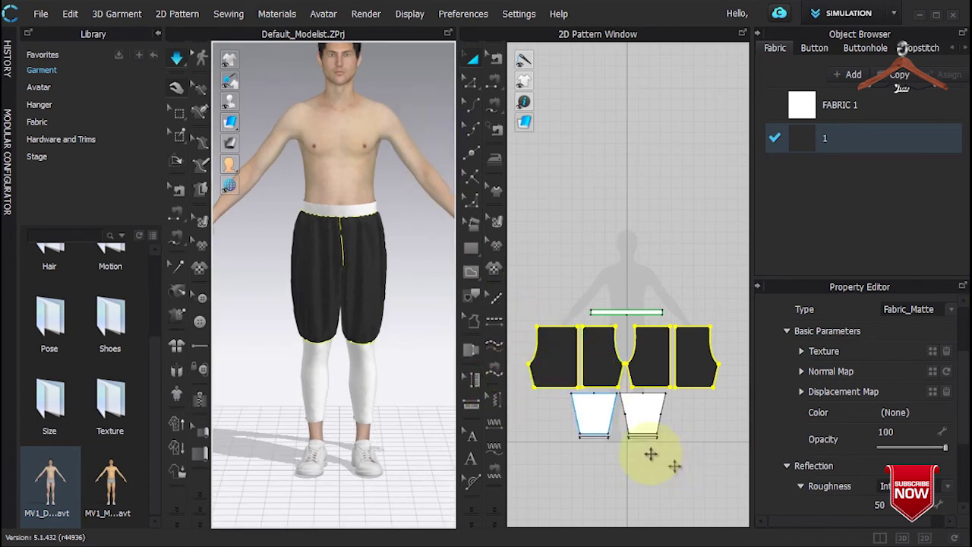
Assign the two lower-leg panels a newly added fabric and rename that fabric as 2.
left_click(636, 417, "shift")
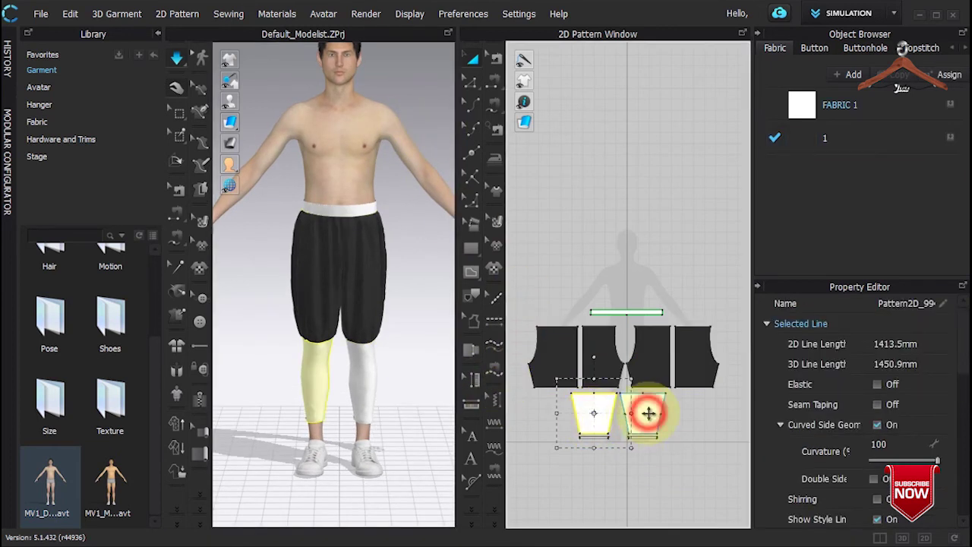
right_click(647, 410)
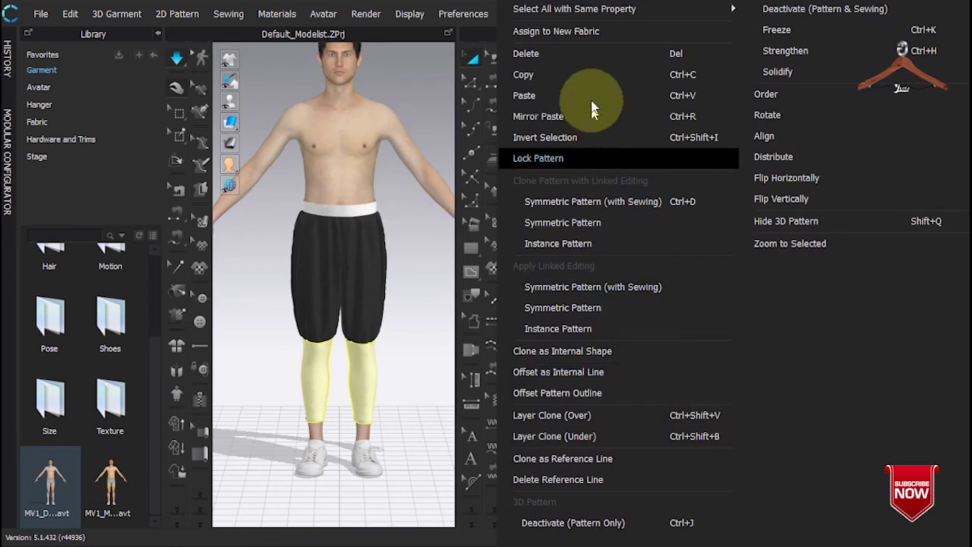
left_click(626, 31)
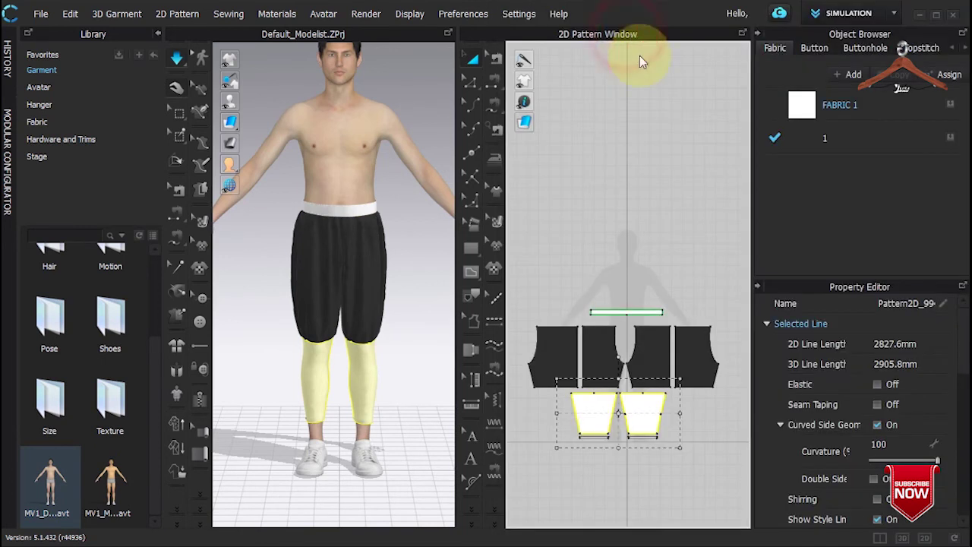
double_click(862, 173)
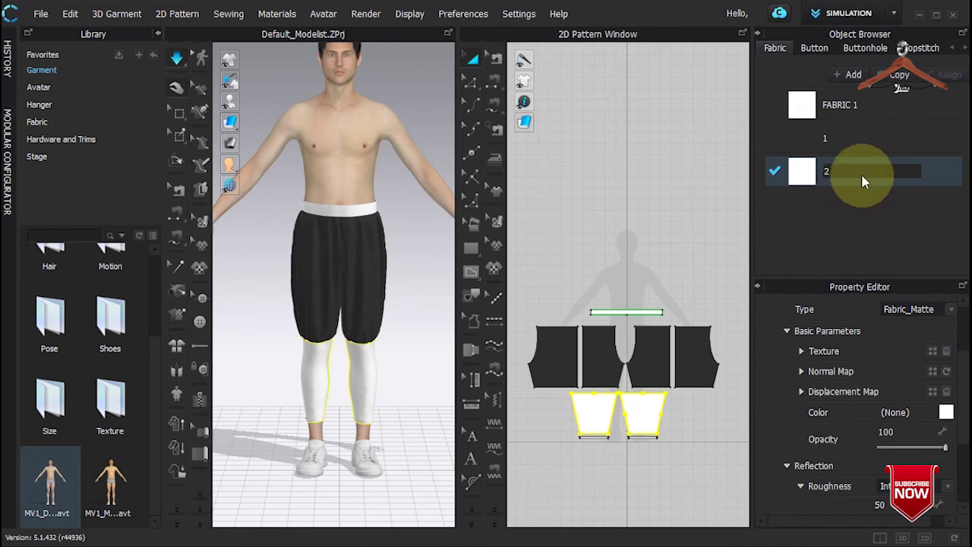
left_click(898, 181)
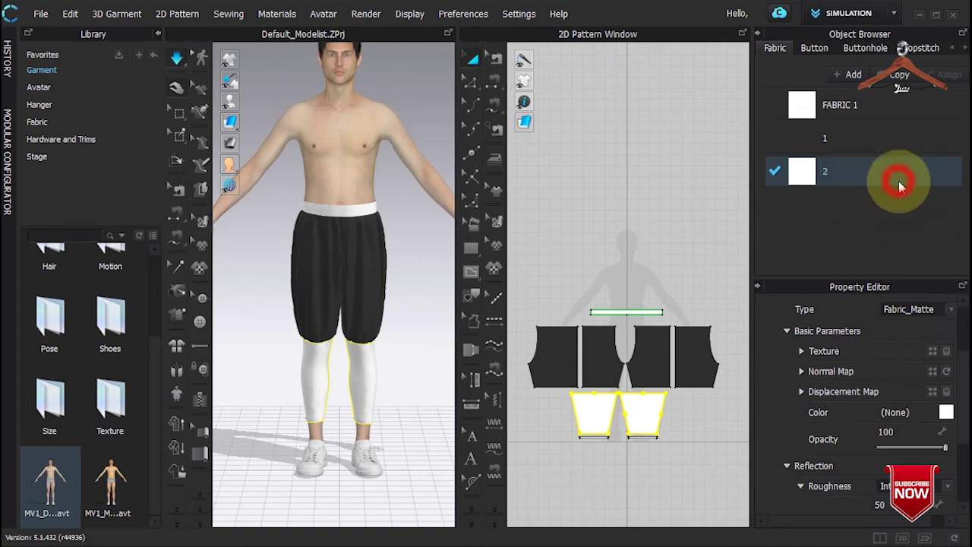
left_click(898, 181)
Set the colour of fabric 2 on the lower-leg panels to mid grey 7C7B7B.
left_click(946, 414)
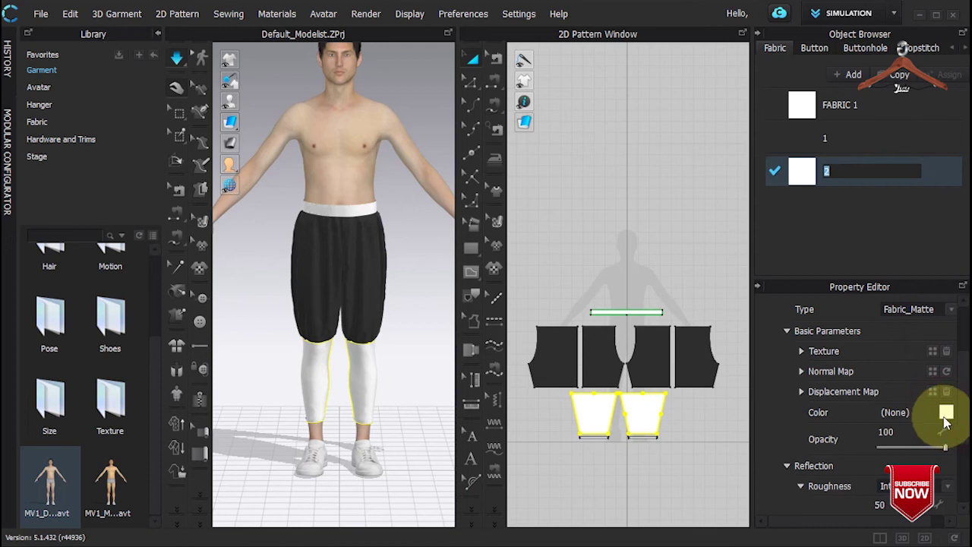
left_click(220, 141)
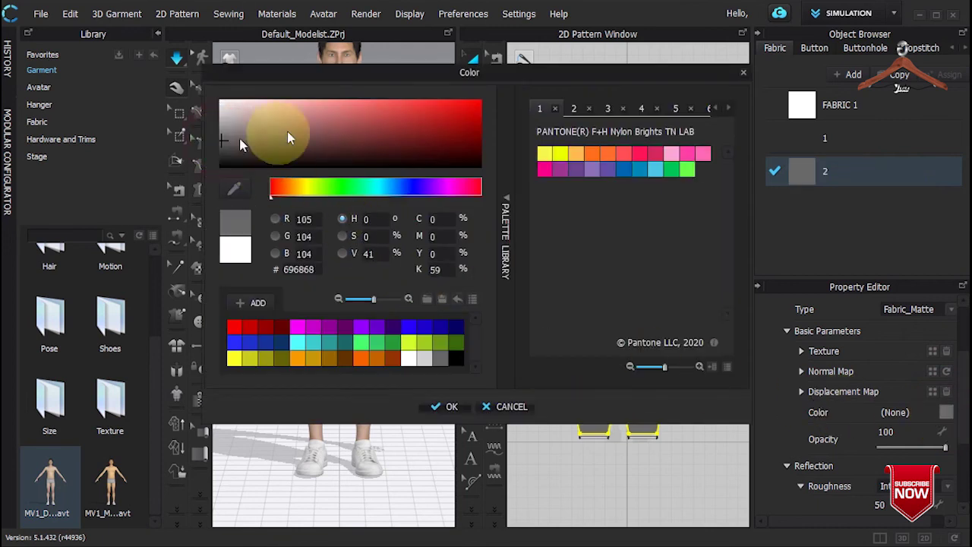
left_click_drag(391, 71, 662, 79)
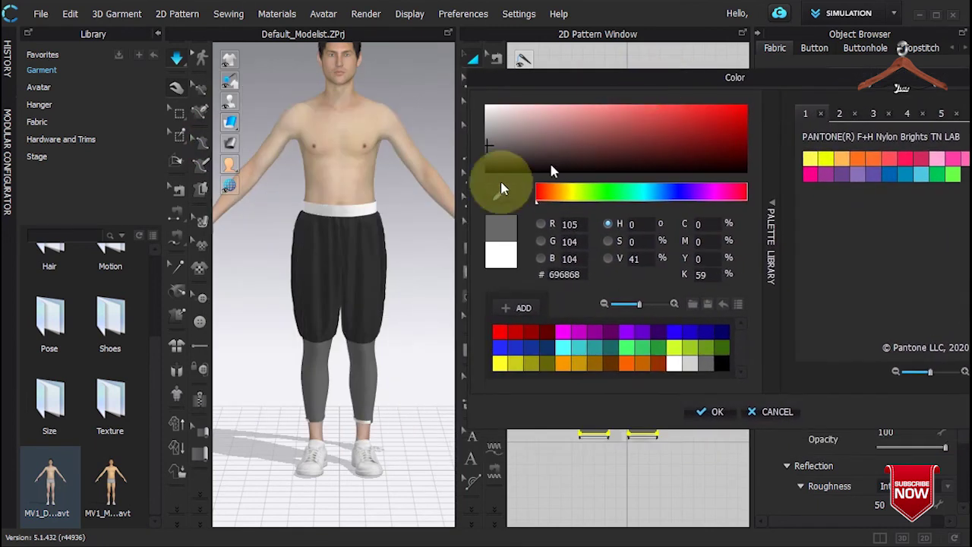
left_click_drag(488, 146, 488, 141)
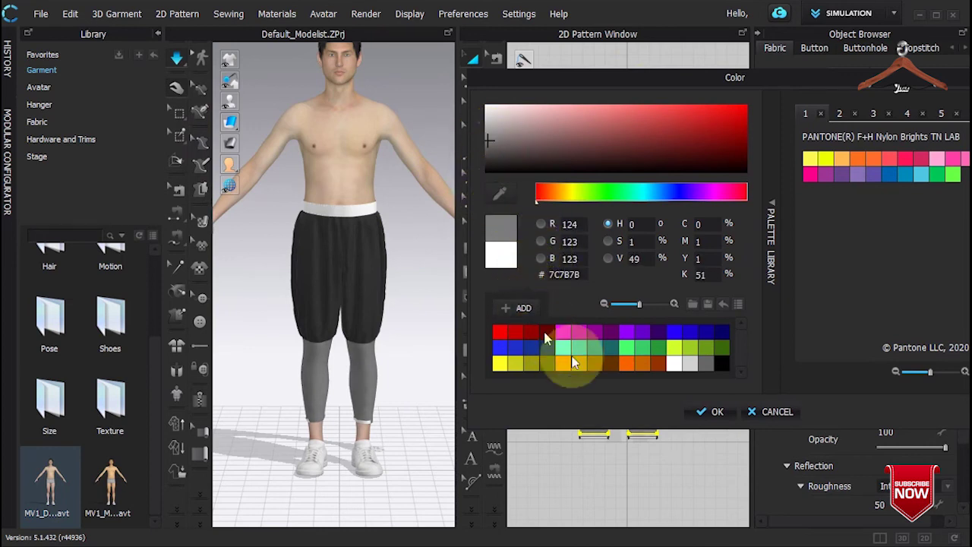
left_click(706, 412)
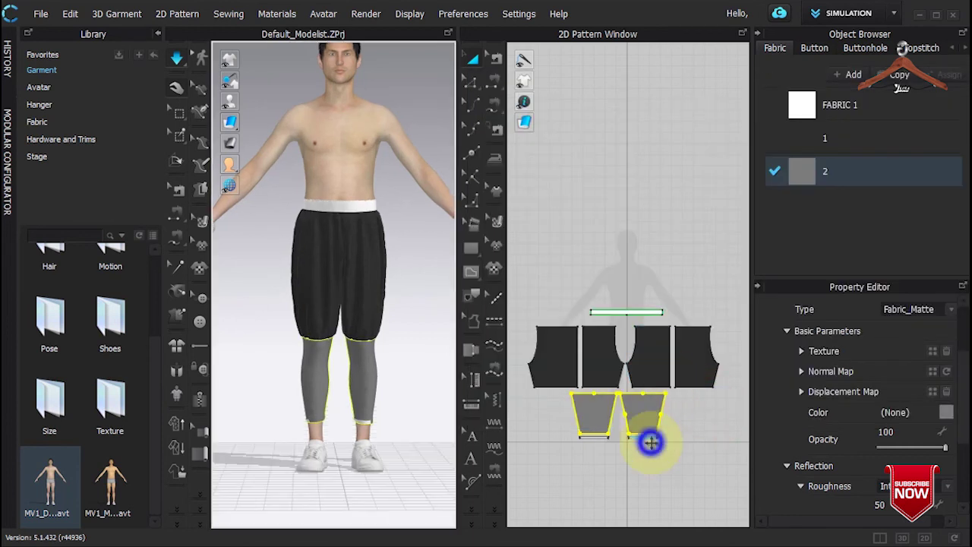
Assign the two hem bands a newly added fabric and rename that fabric as 3.
left_click(647, 438)
left_click(586, 435, "shift")
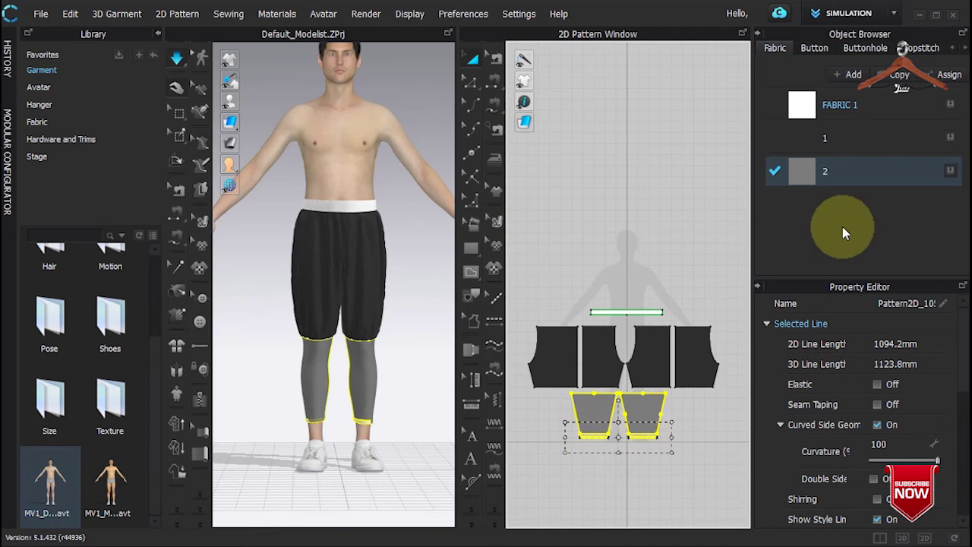
left_click_drag(830, 233, 684, 343)
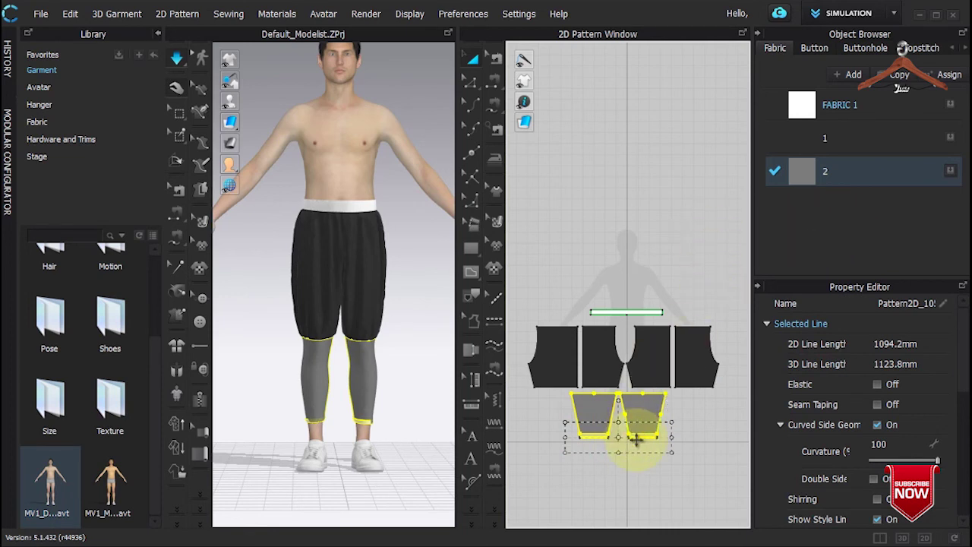
right_click(630, 443)
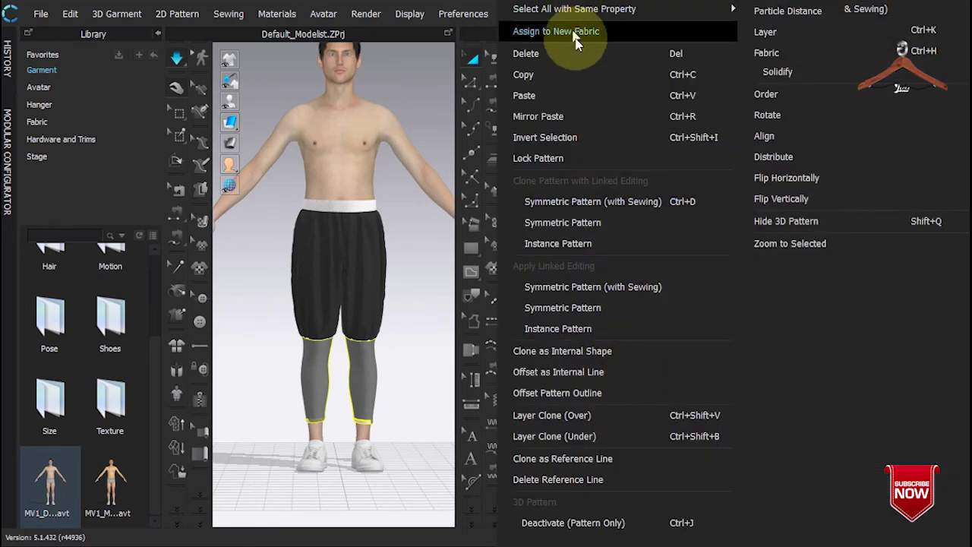
left_click(631, 31)
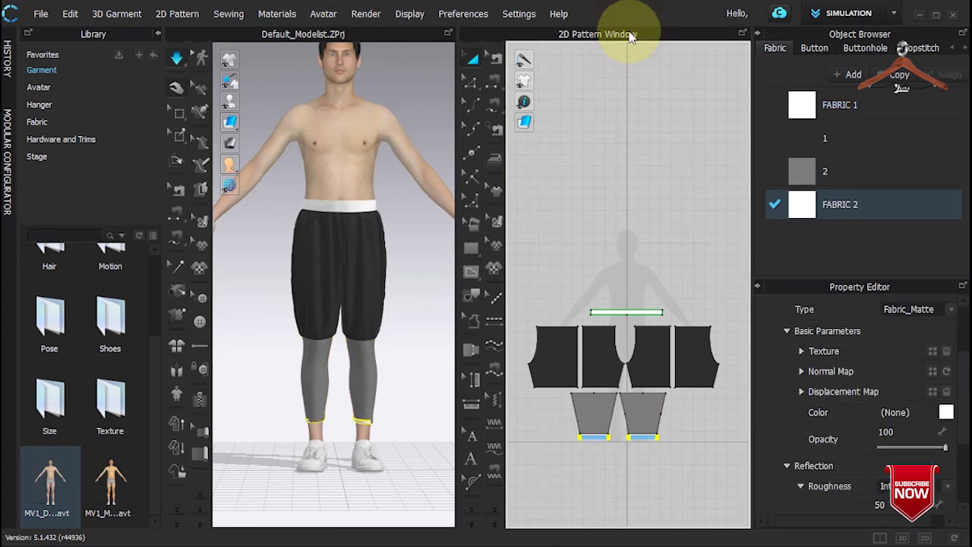
double_click(867, 204)
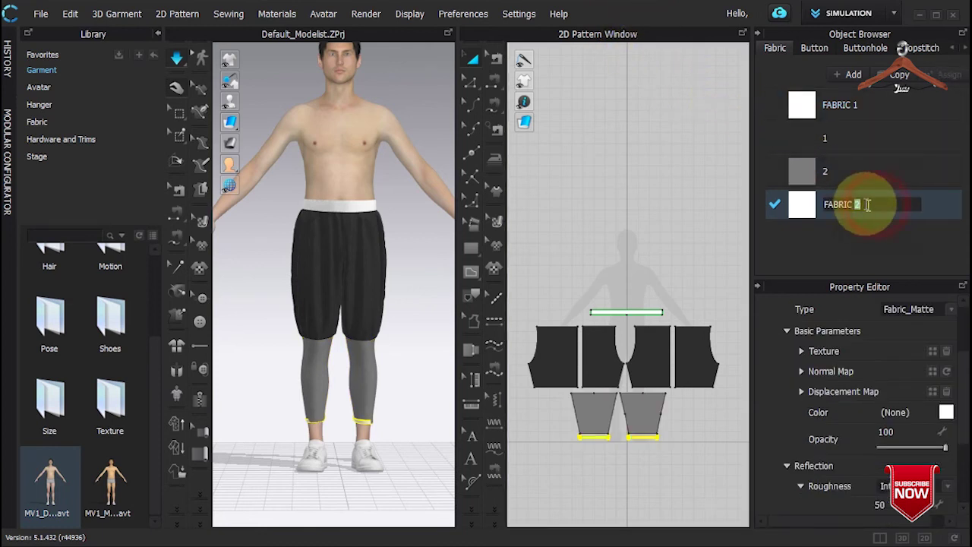
key("Return")
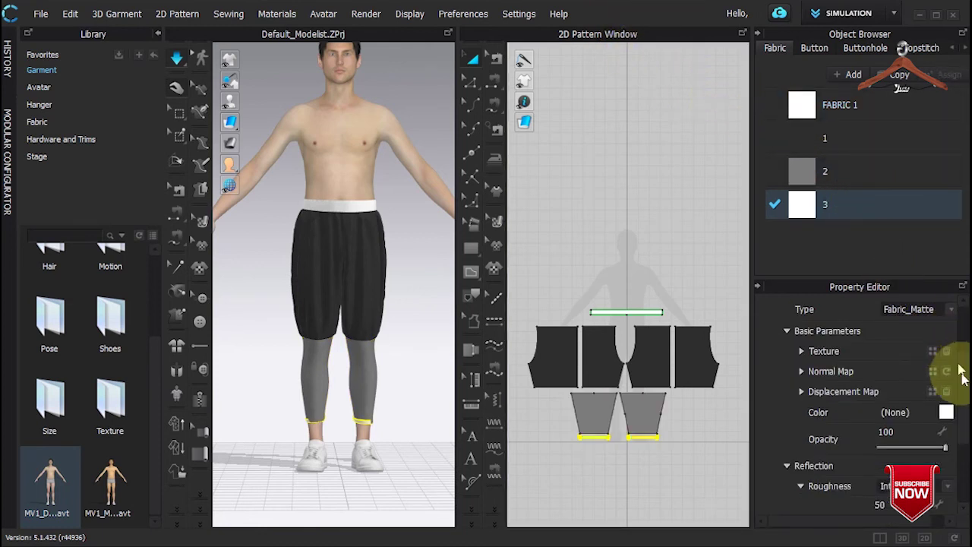
Match the colour of fabric 3 to the lower-leg panels' grey 7C7B7B by sampling it with the eyedropper.
left_click(945, 413)
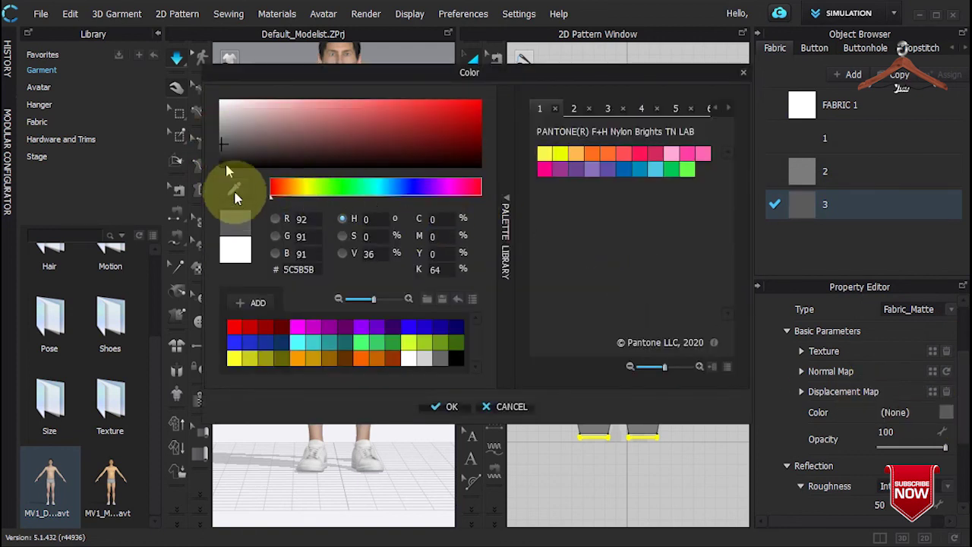
left_click_drag(296, 78, 552, 111)
left_click_drag(673, 77, 741, 61)
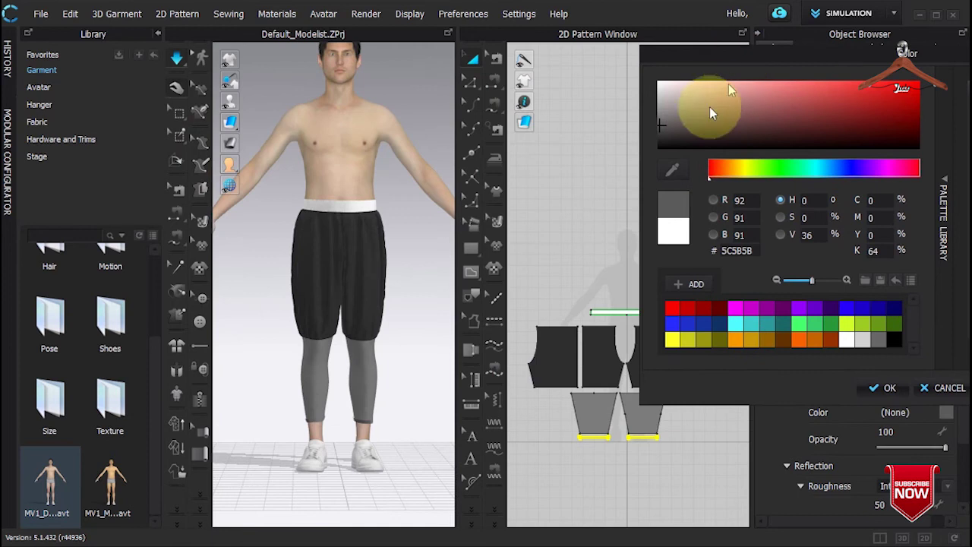
left_click(669, 176)
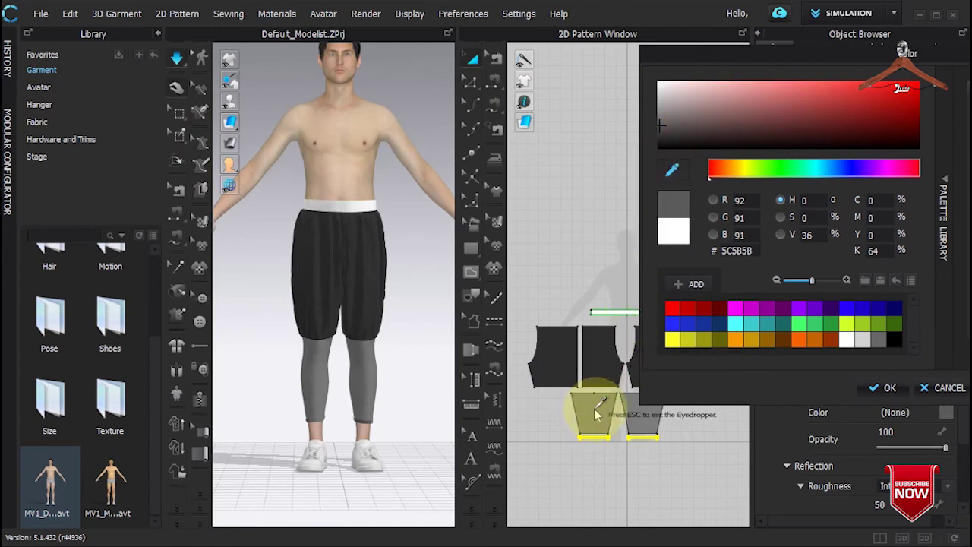
left_click(594, 416)
left_click(880, 389)
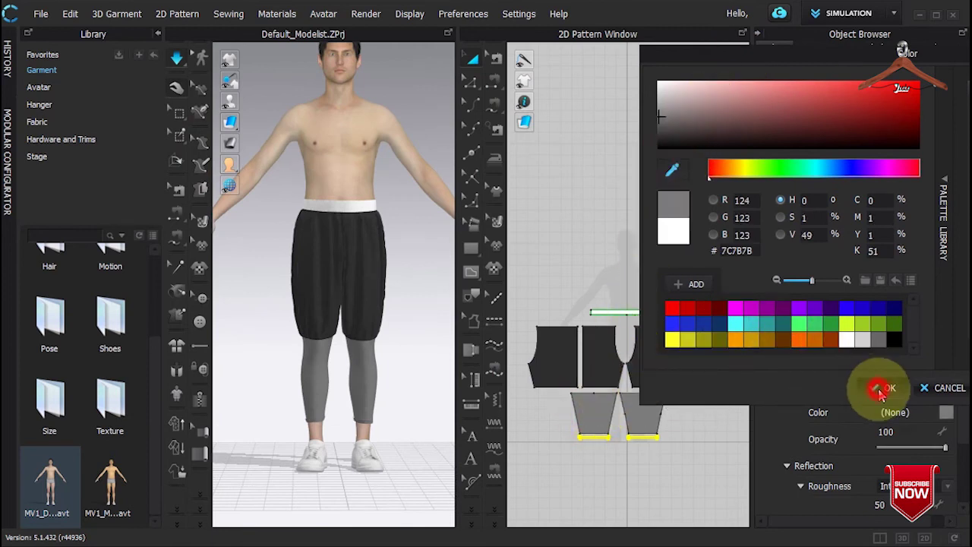
left_click(605, 256)
Assign the waistband a newly added fabric and rename that fabric as 4.
left_click(367, 203)
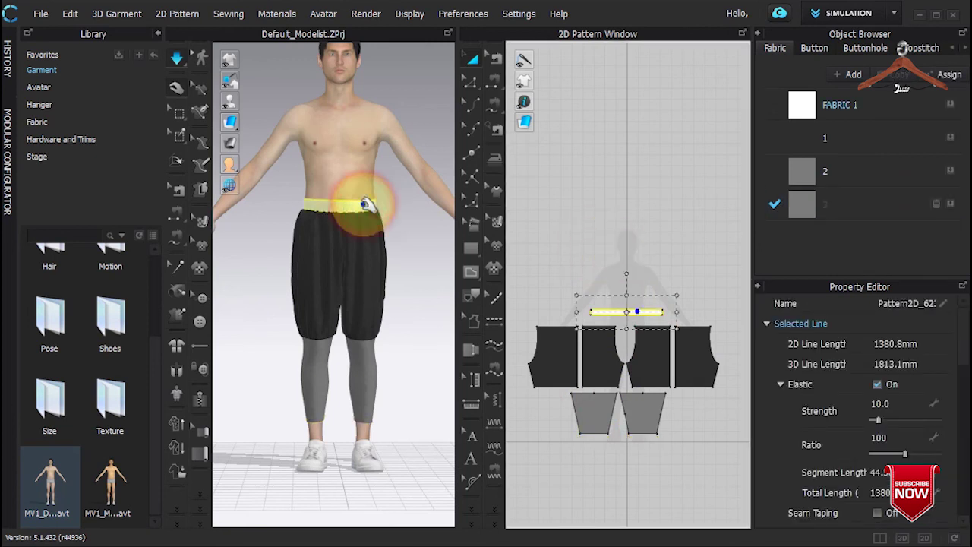
right_click(602, 308)
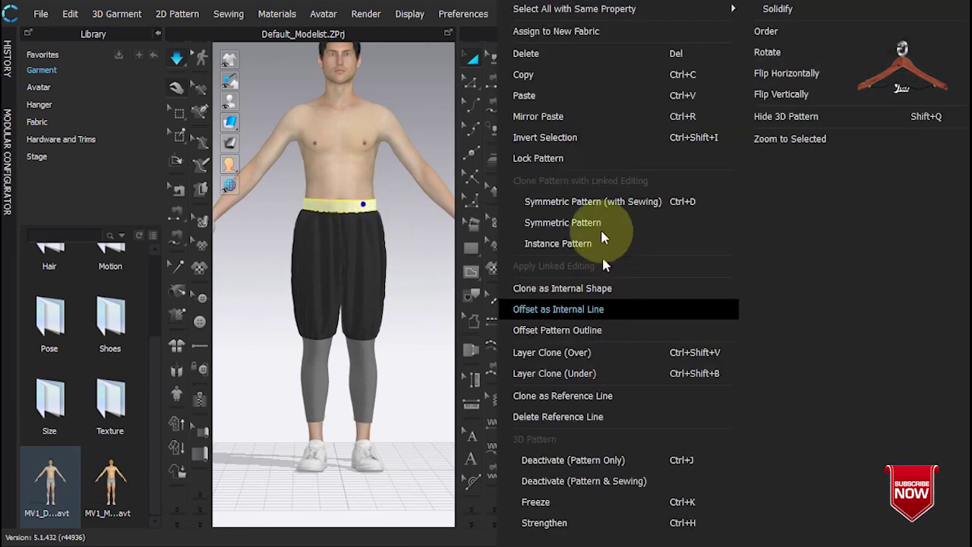
left_click(621, 32)
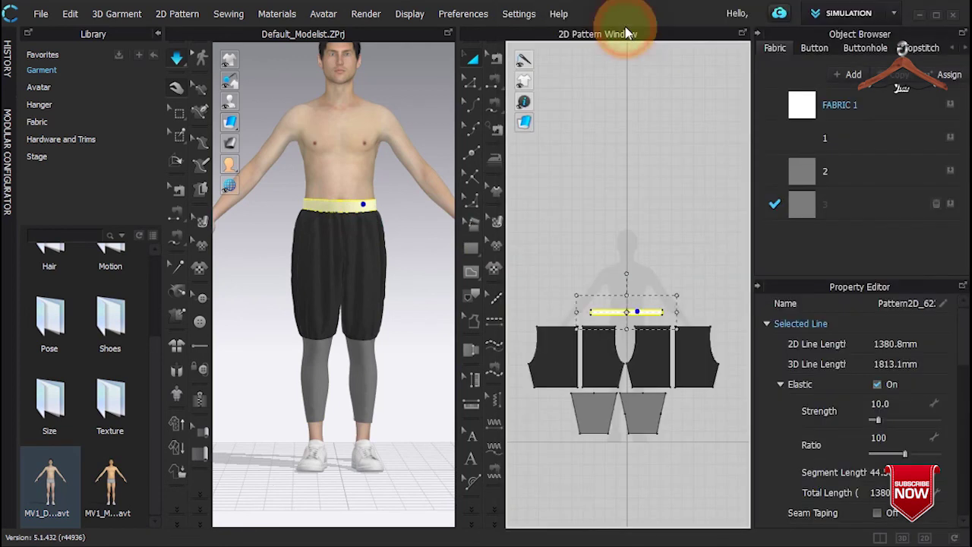
double_click(848, 239)
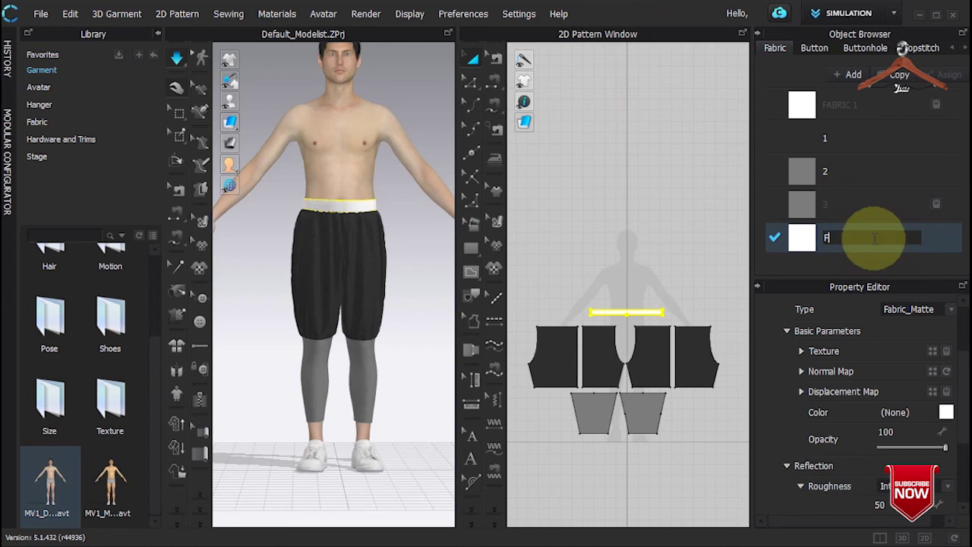
key("Return")
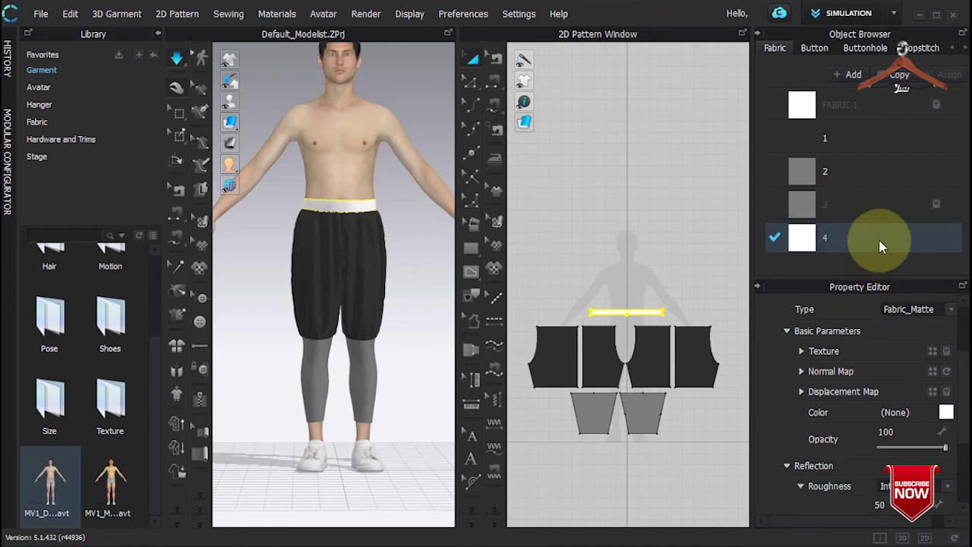
left_click(937, 227)
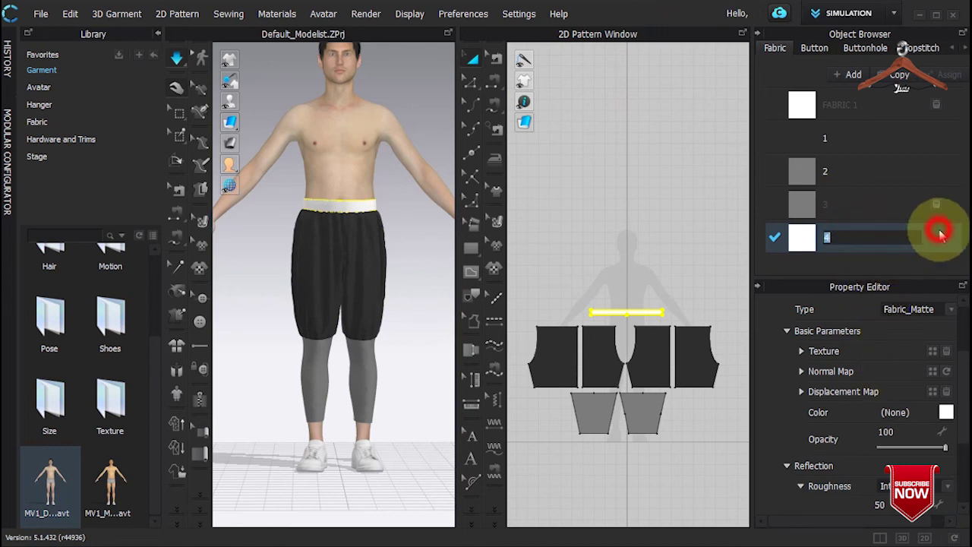
Set the colour of fabric 4 on the waistband to the grey 7C7B7B sampled from a lower-leg panel.
left_click(946, 412)
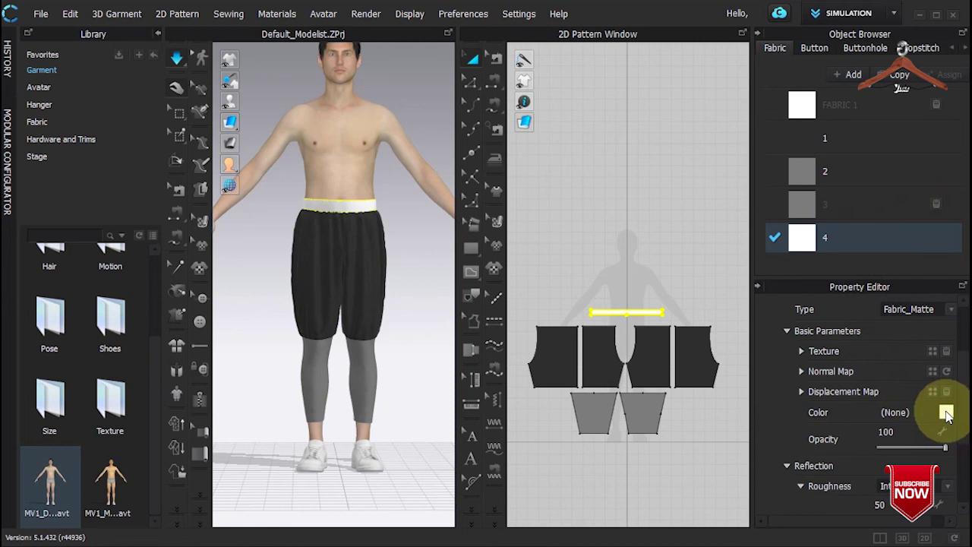
left_click_drag(392, 82, 655, 65)
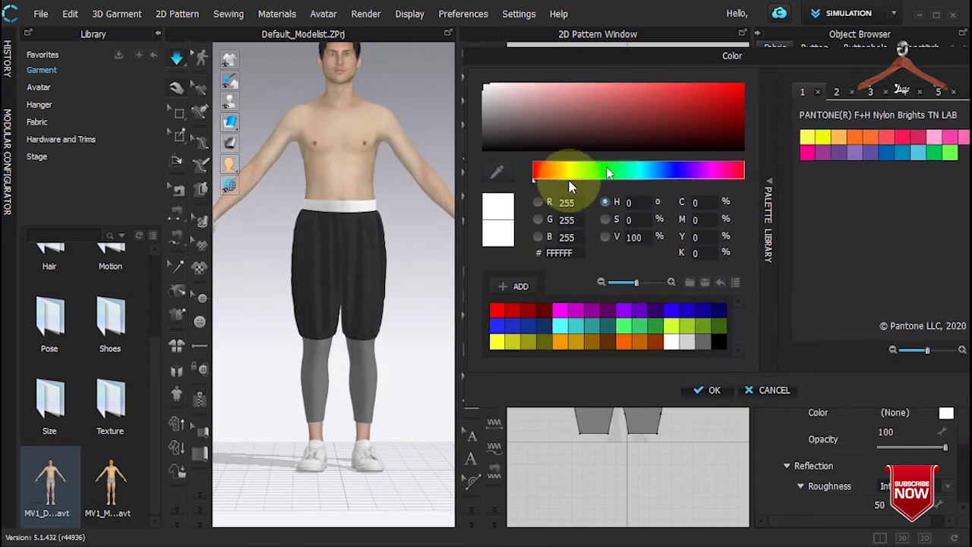
left_click(499, 172)
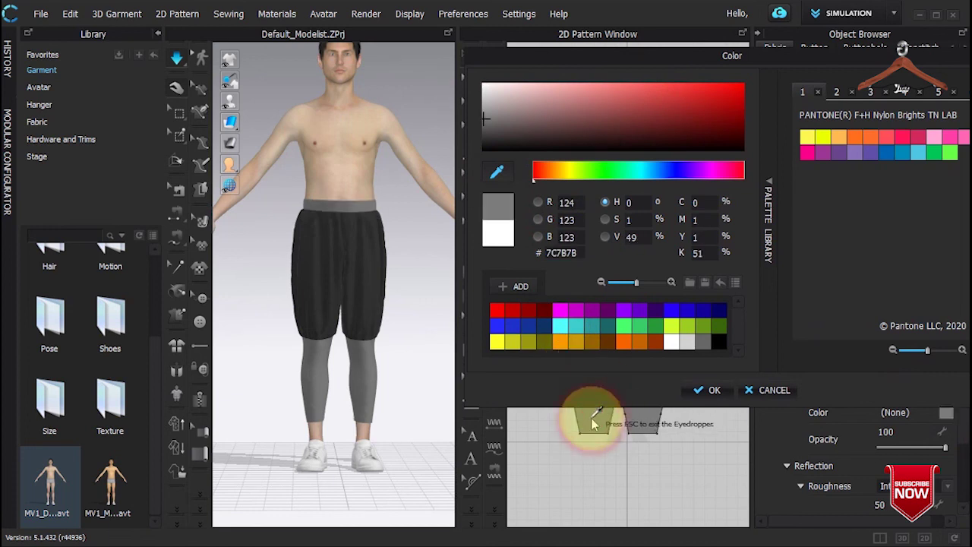
left_click(712, 395)
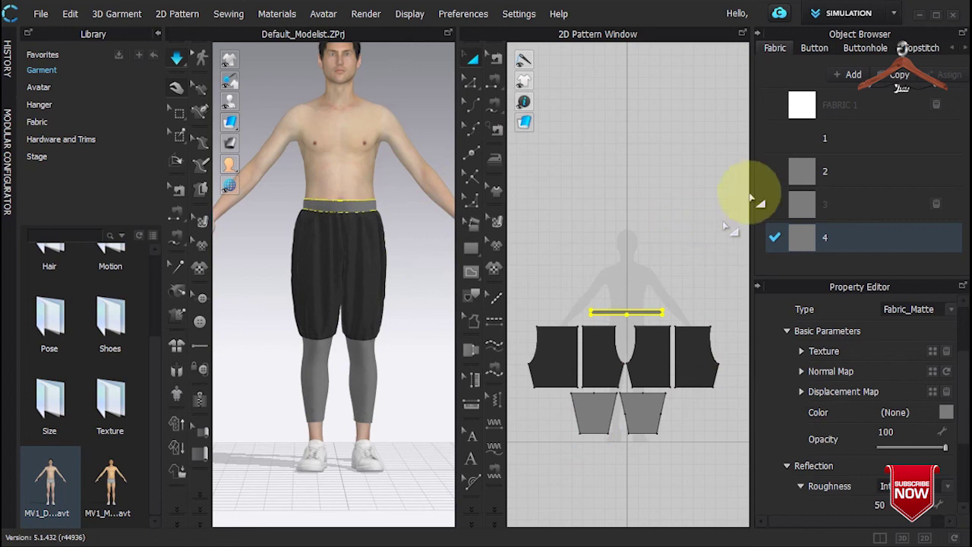
Collapse the Object Browser and Property Editor to enlarge the 3D and 2D views, and deselect the waistband pattern.
key("space")
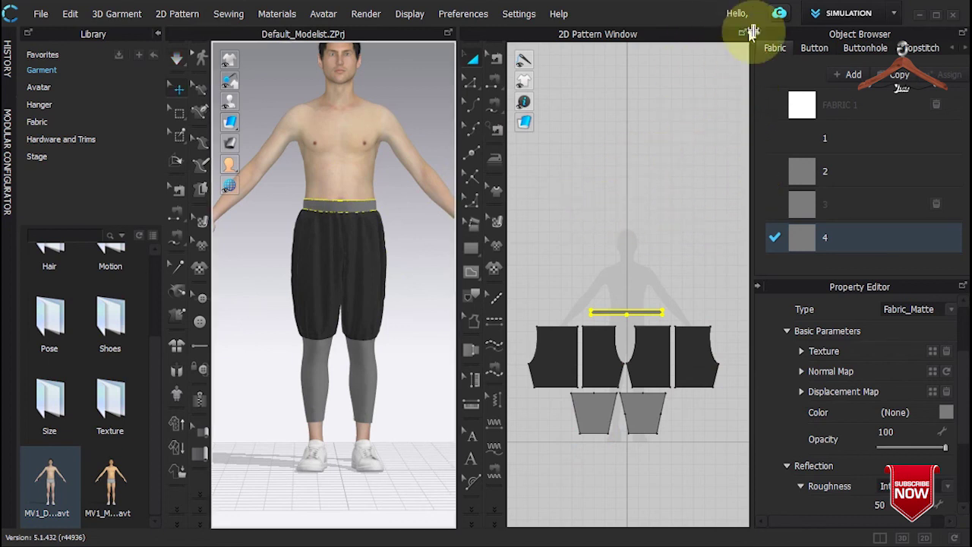
left_click(754, 34)
left_click(735, 35)
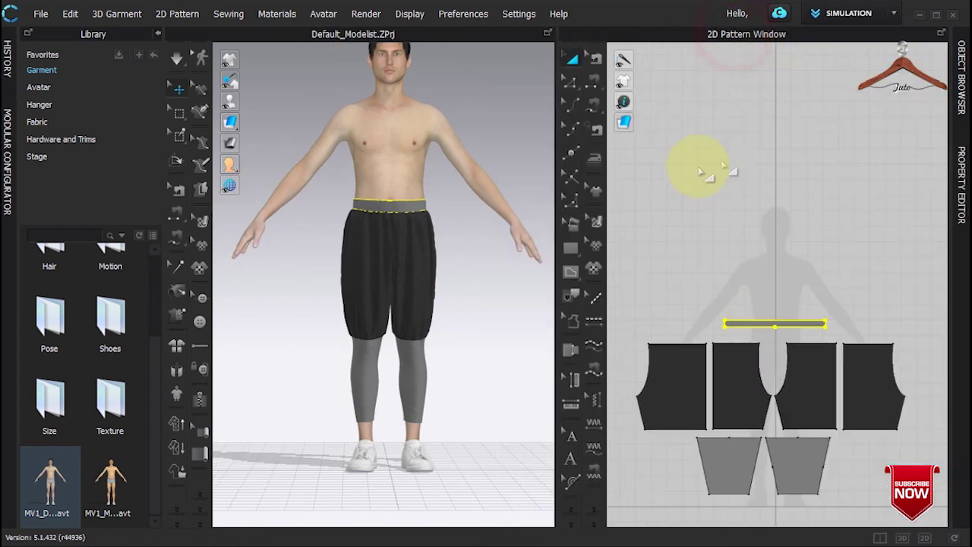
left_click(712, 215)
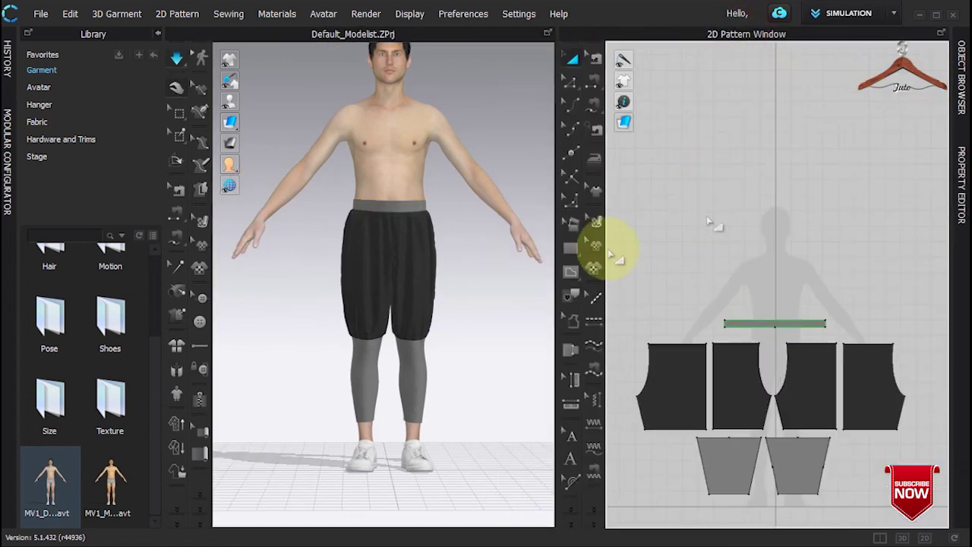
mouse_move(499, 220)
right_mouse_down()
mouse_move(321, 169)
mouse_move(275, 281)
mouse_move(514, 223)
mouse_move(503, 221)
right_mouse_up()
scroll(503, 221, "down", 2)
scroll(502, 262, "up", 2)
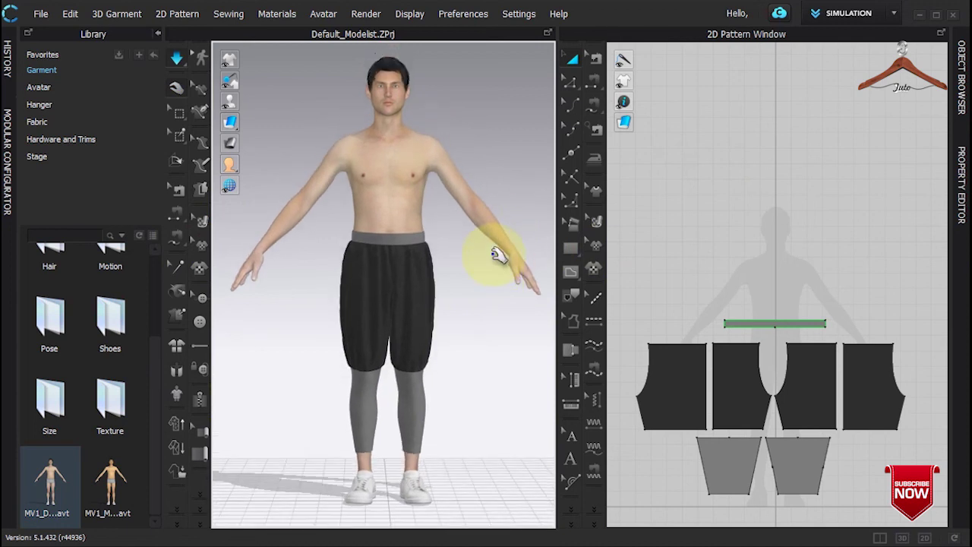
Replace the avatar's white sneakers with the black lace-up boots from the Shoes library folder.
double_click(107, 327)
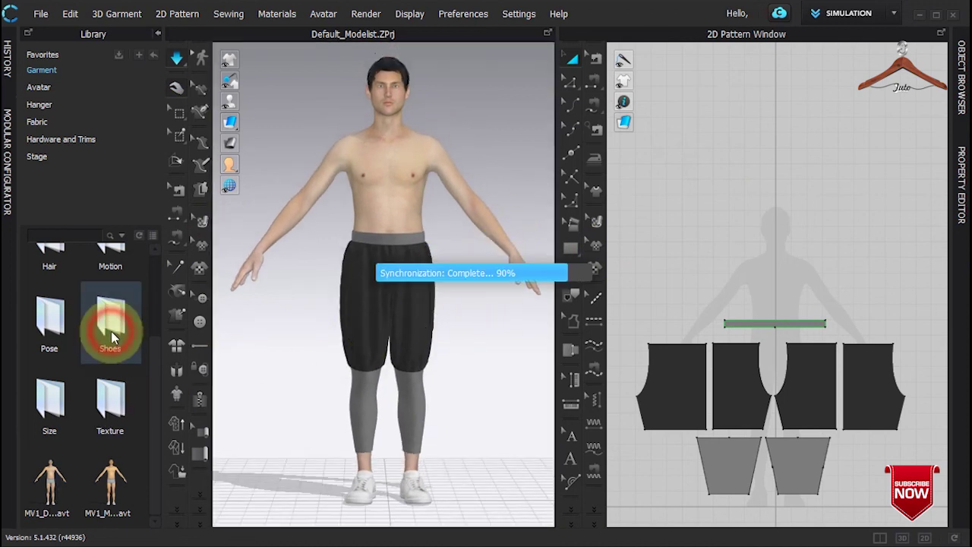
double_click(111, 283)
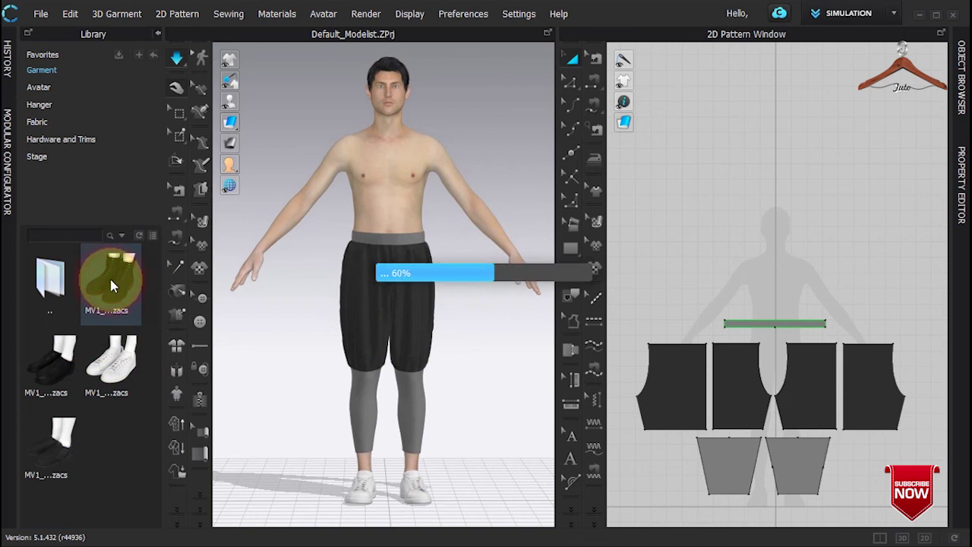
mouse_move(278, 336)
right_mouse_down()
mouse_move(444, 341)
mouse_move(276, 329)
mouse_move(272, 350)
mouse_move(275, 326)
mouse_move(284, 341)
right_mouse_up()
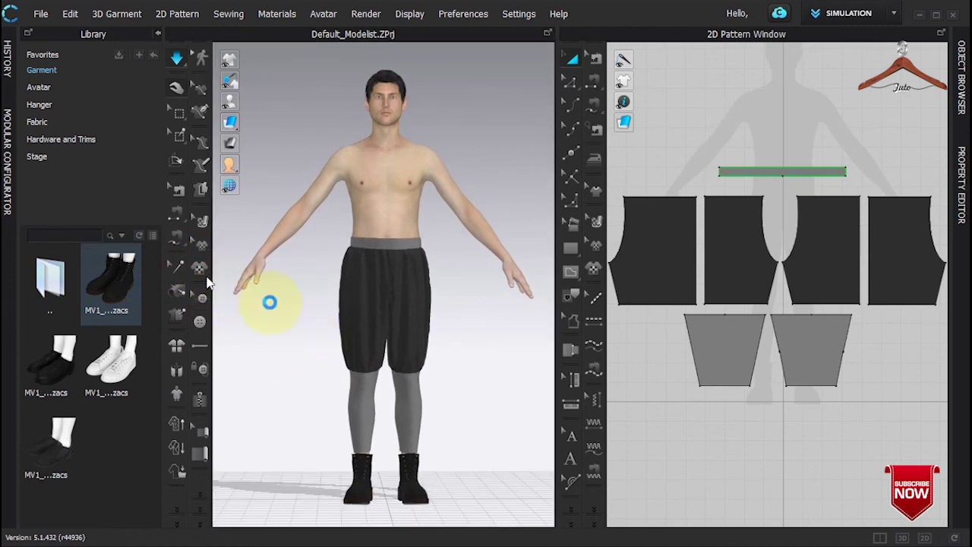
Add the image Untitled-1 as a graphic 200 mm wide on the front panel of the avatar's right leg.
left_click(403, 300)
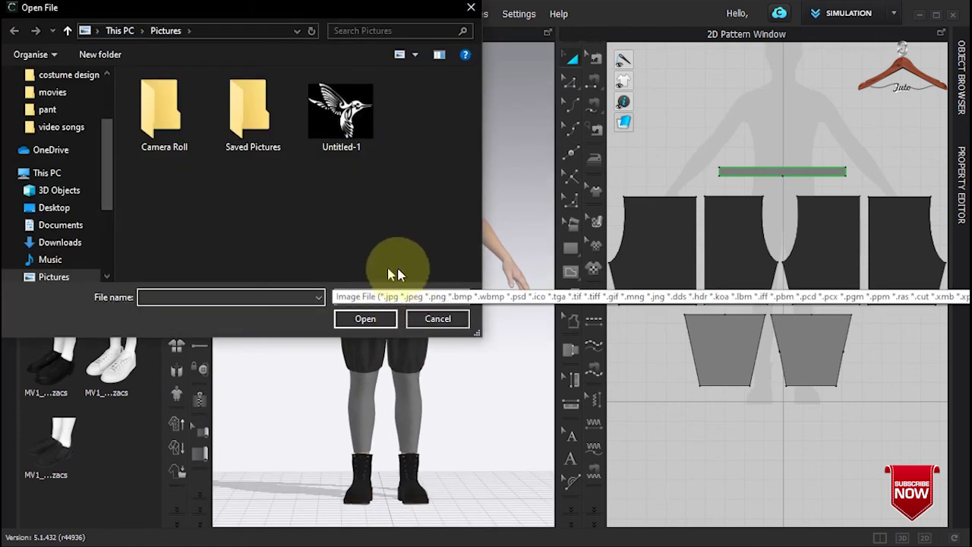
left_click(341, 112)
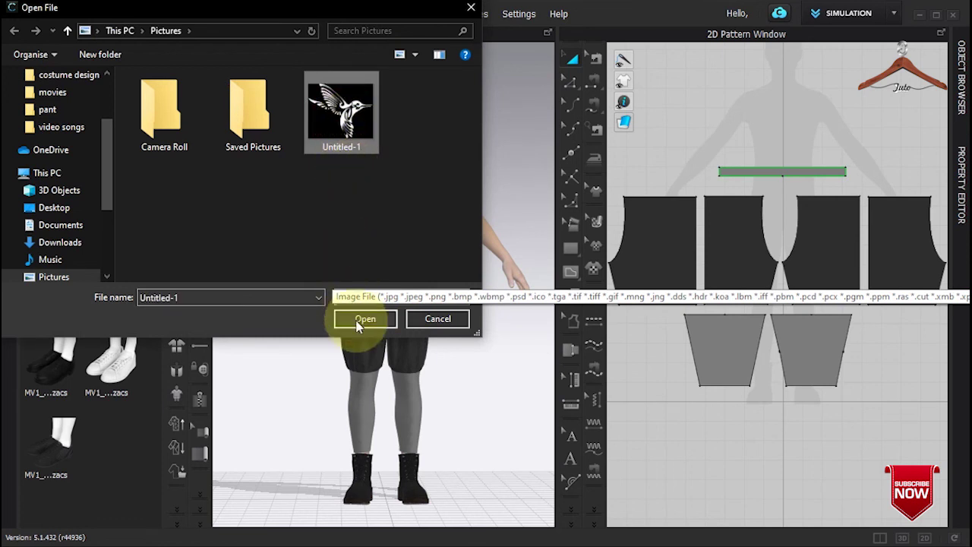
left_click(363, 319)
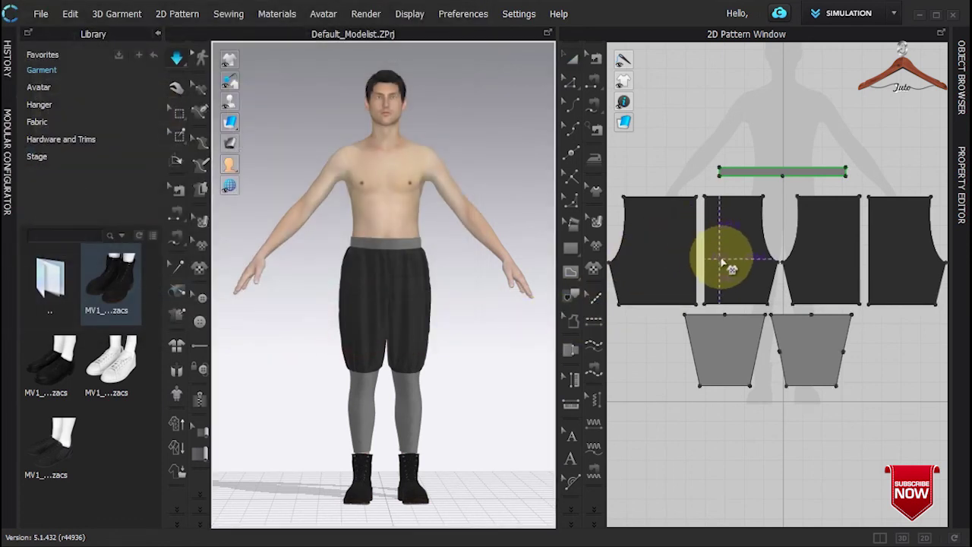
left_click(723, 262)
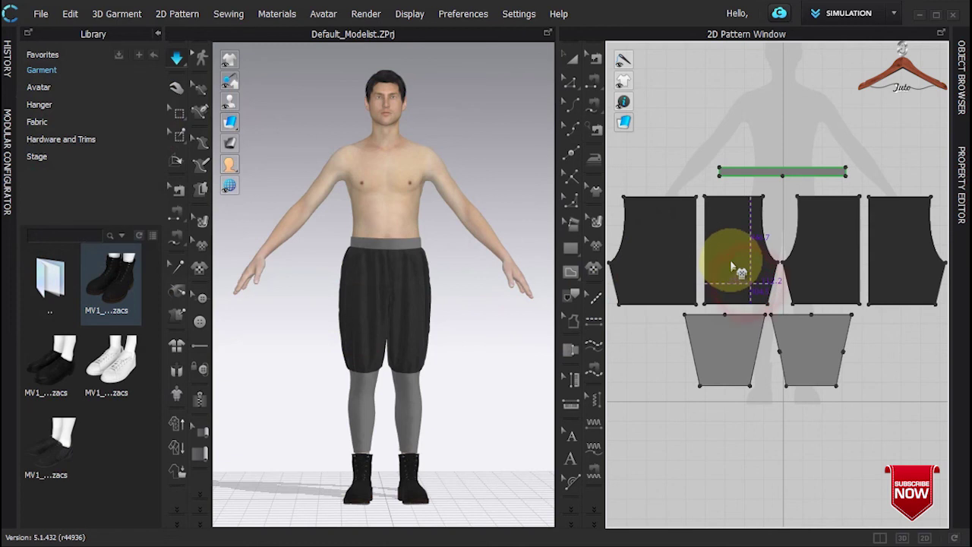
left_click(732, 265)
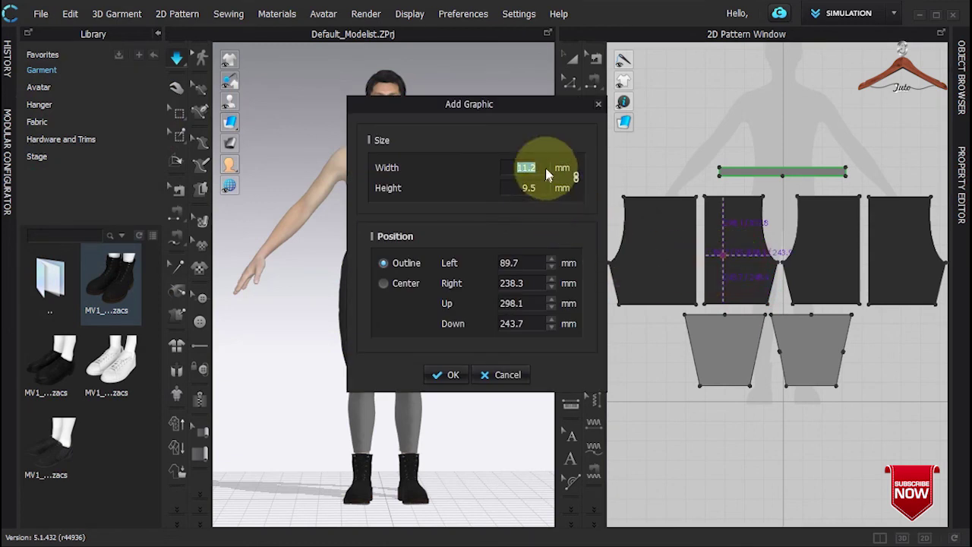
type("200")
left_click(449, 374)
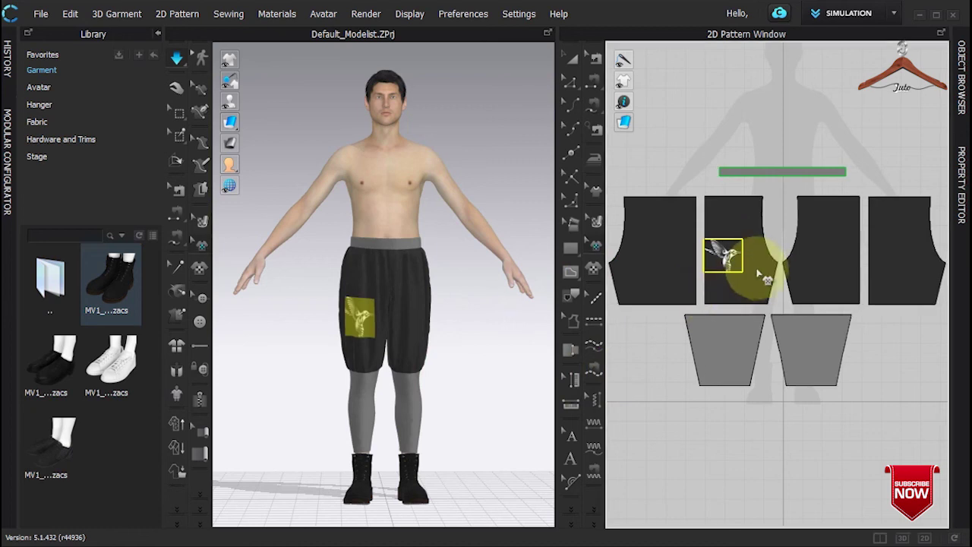
Move the bird graphic to the lower part of the front panel and enlarge it to span most of the panel's width.
scroll(741, 275, "up", 6)
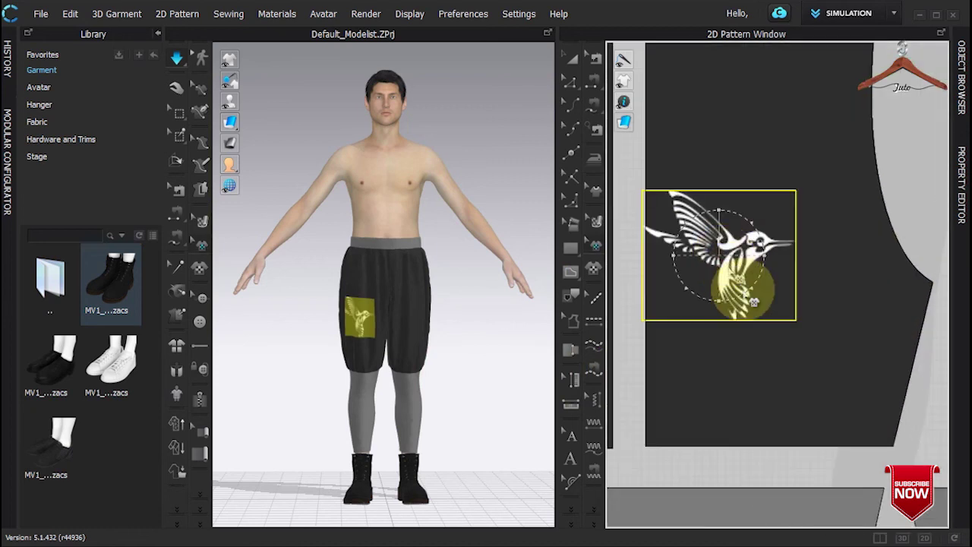
left_click_drag(742, 277, 764, 336)
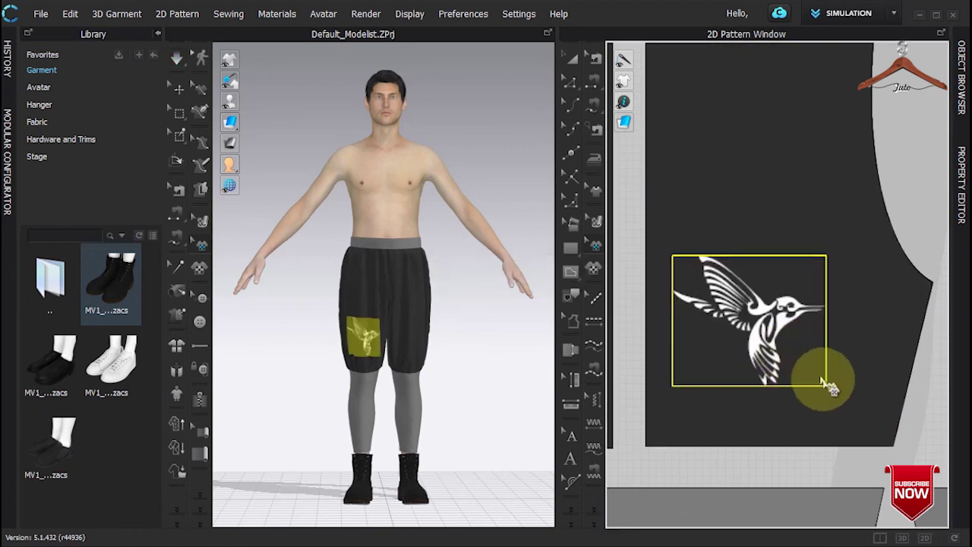
mouse_move(785, 356)
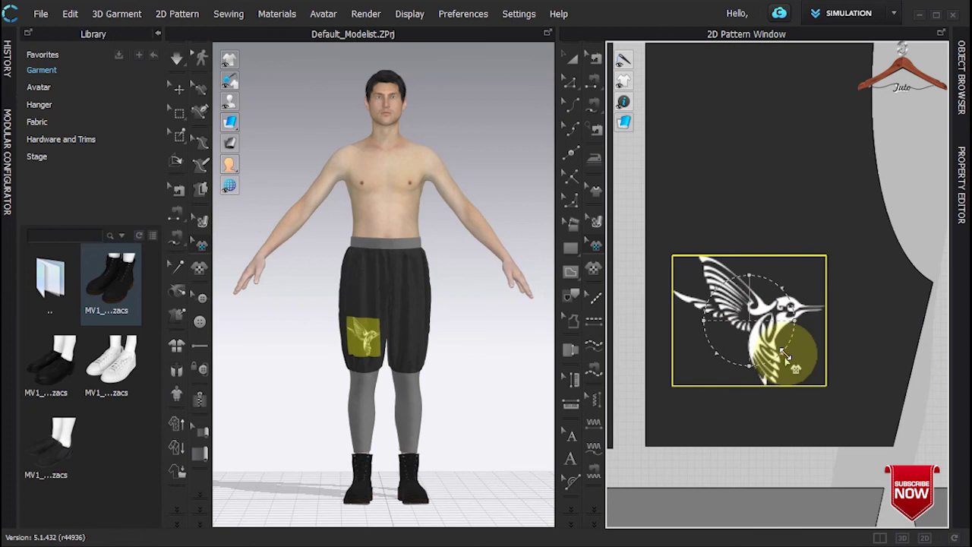
left_click_drag(787, 355, 807, 382)
left_click(766, 311)
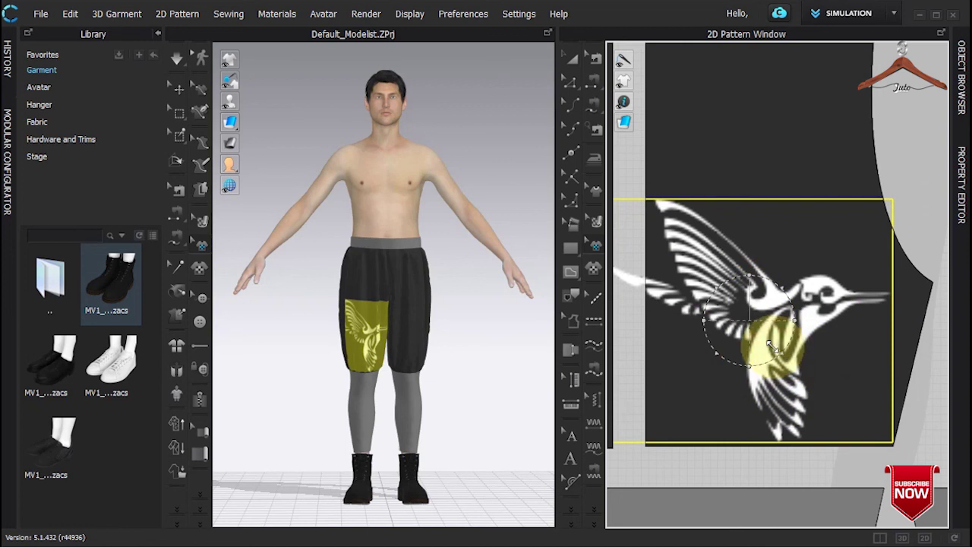
key("ctrl+z")
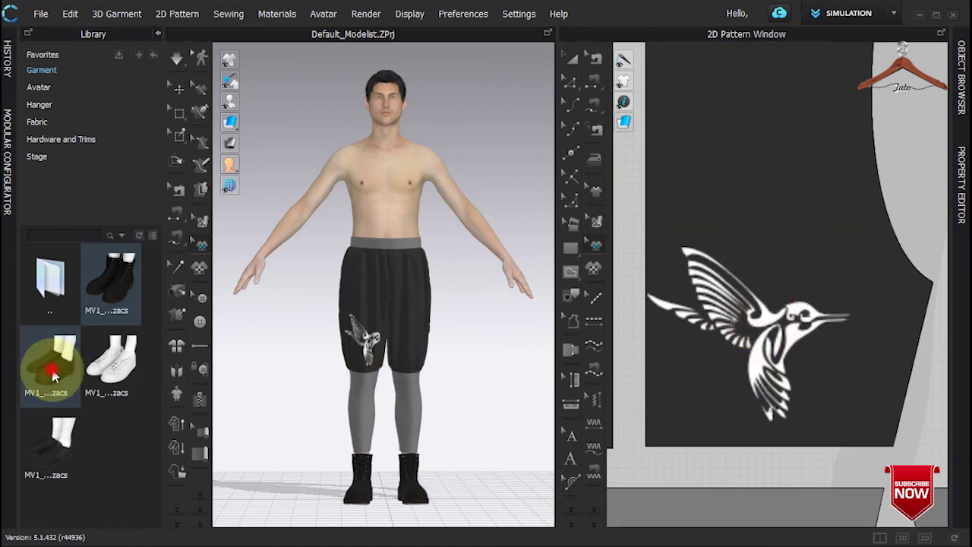
Swap the avatar's boots for the low black shoes and view the dressed avatar from the front.
double_click(53, 358)
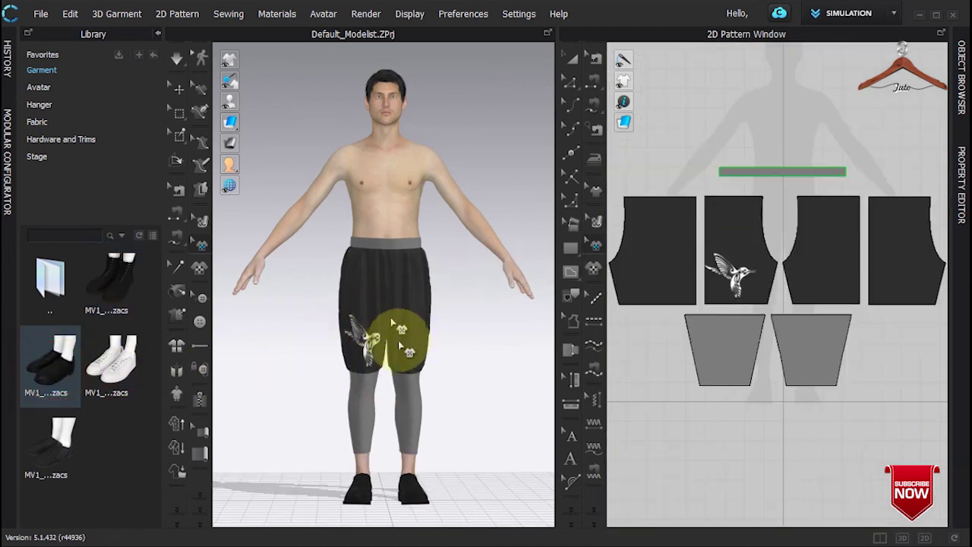
right_click_drag(314, 343, 338, 357)
key("2")
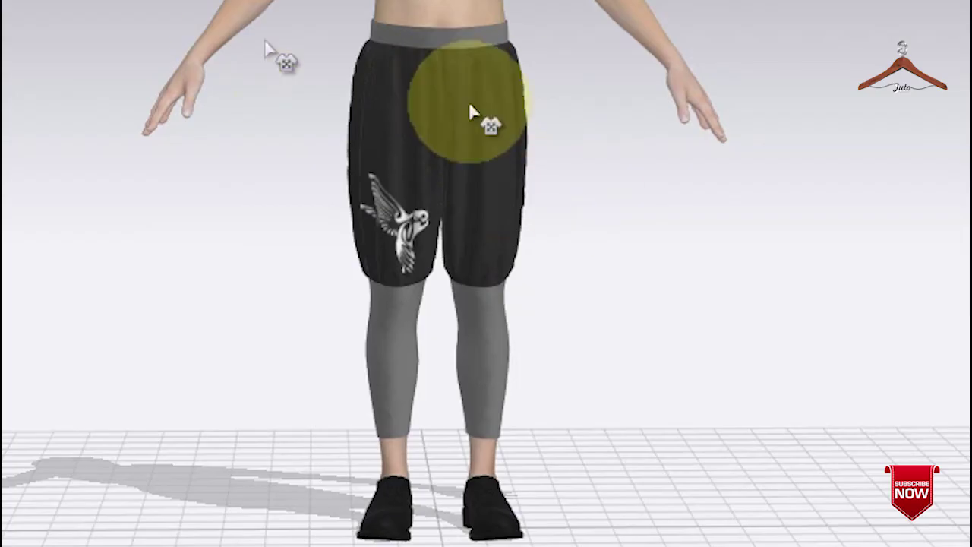
mouse_move(238, 134)
right_mouse_down()
mouse_move(749, 168)
mouse_move(878, 147)
mouse_move(222, 127)
right_mouse_up()
key("2")
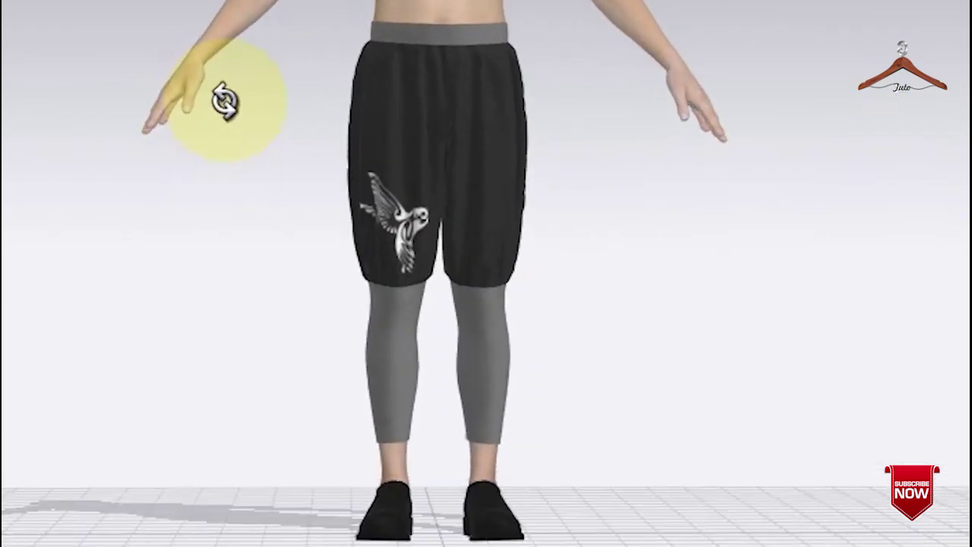
Put the avatar in a running pose and examine the trousers and the lower-leg zipper opening from several angles.
left_click(256, 163)
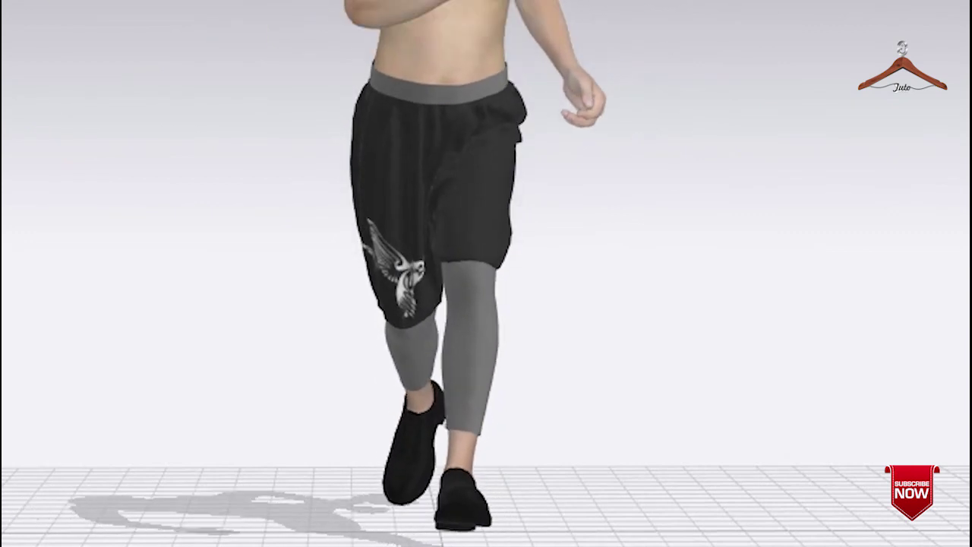
right_click_drag(125, 2, 596, 227)
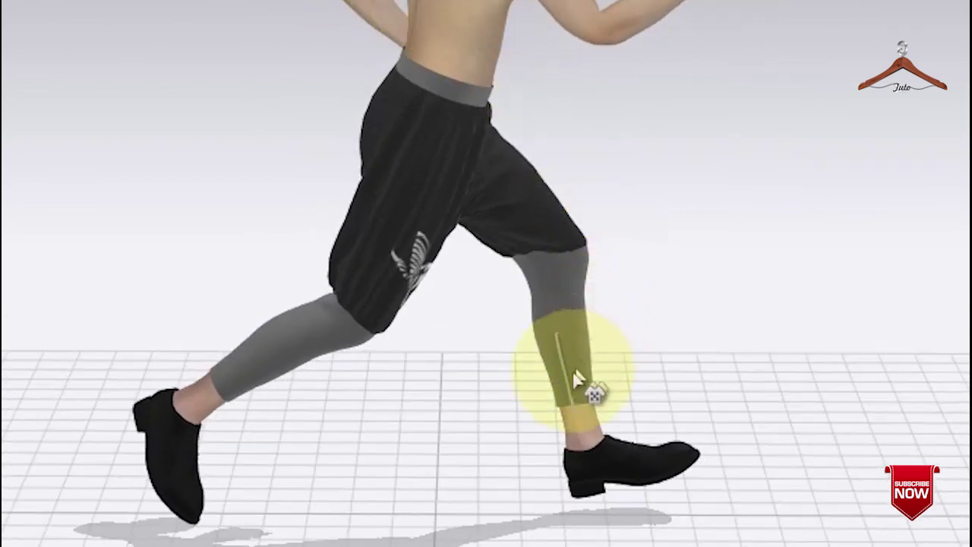
scroll(527, 303, "up", 8)
scroll(552, 278, "up", 2)
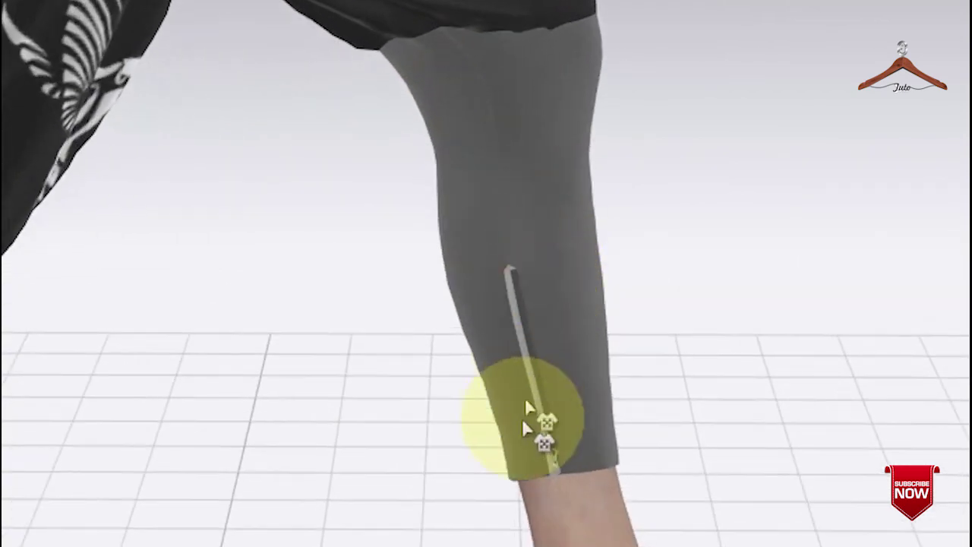
scroll(542, 355, "down", 4)
scroll(524, 243, "down", 4)
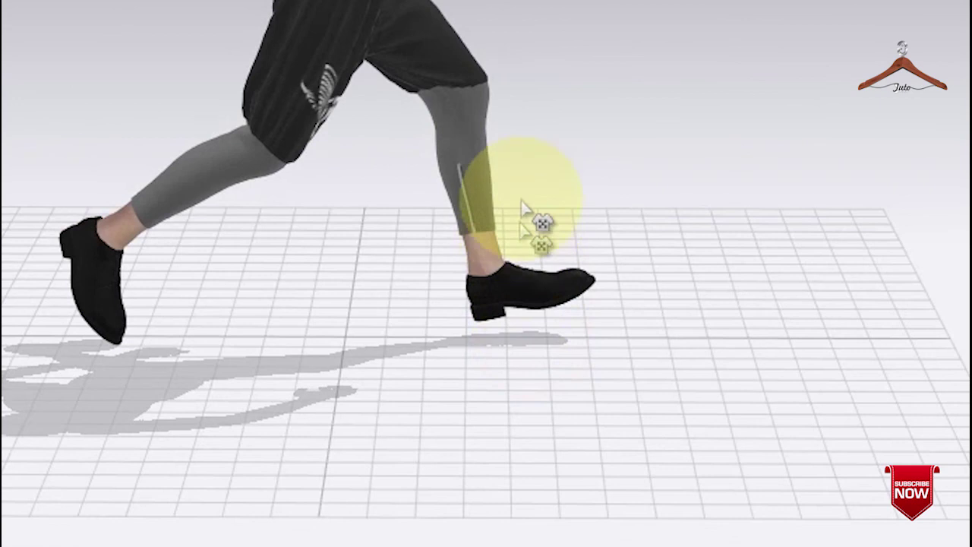
right_click_drag(551, 296, 310, 200)
right_click_drag(650, 178, 714, 171)
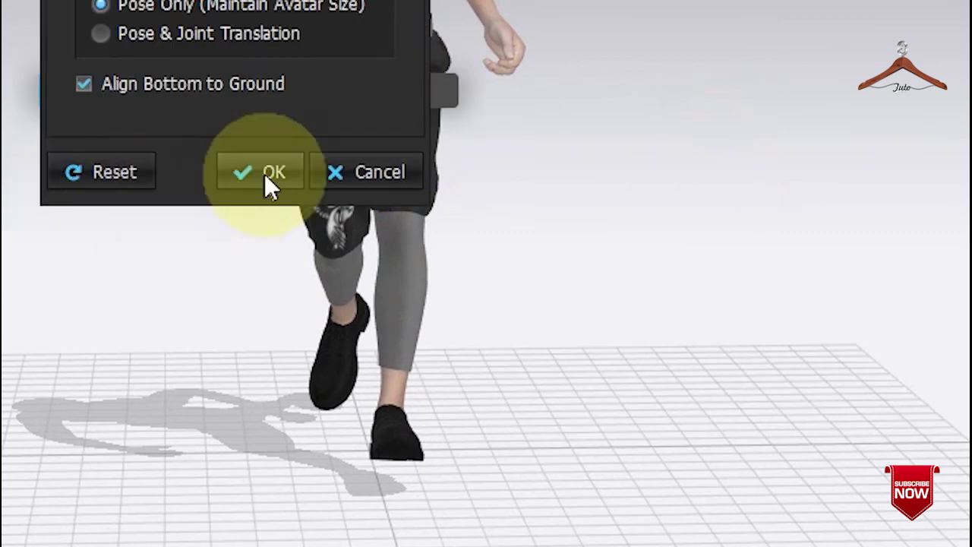
Apply a standing pose with lowered arms, using Pose Only (Maintain Avatar Size) and Align Bottom to Ground.
left_click(264, 173)
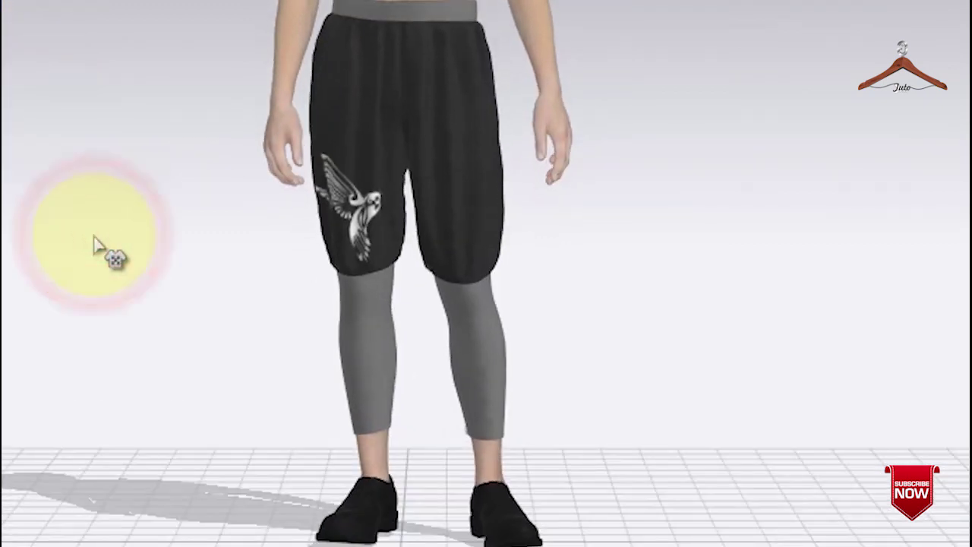
right_click_drag(169, 144, 202, 145)
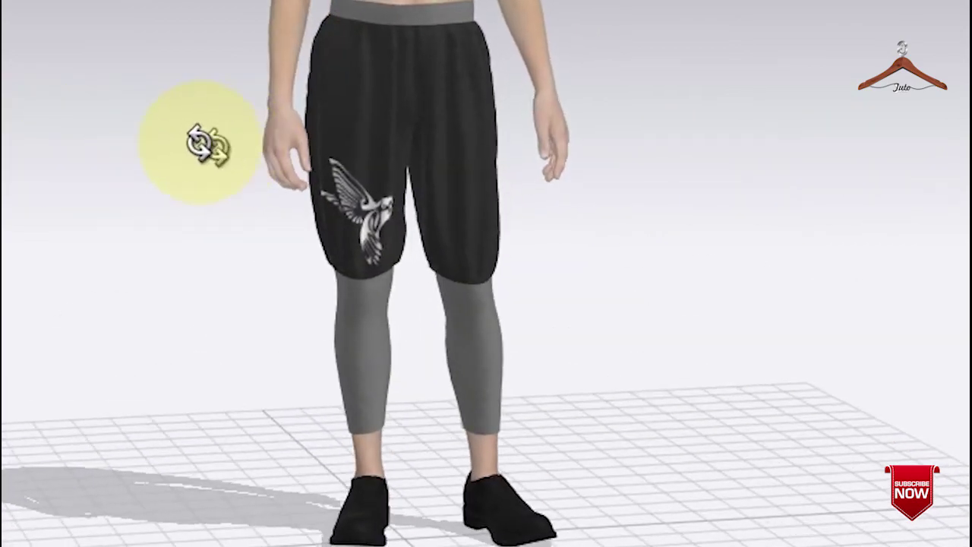